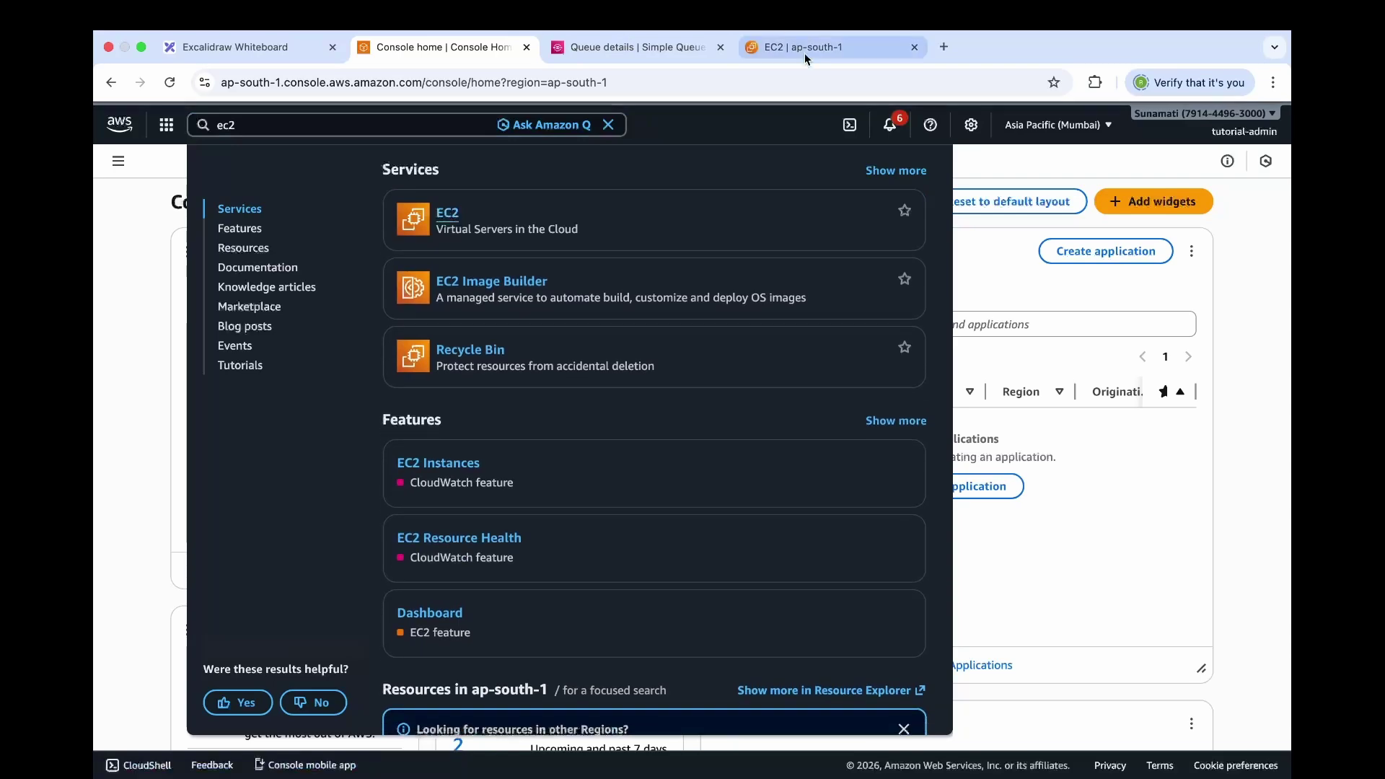
- Switch to the EC2 console and start a new launch template named demo-template
{"action": "left_click", "coordinate": [800, 49]}
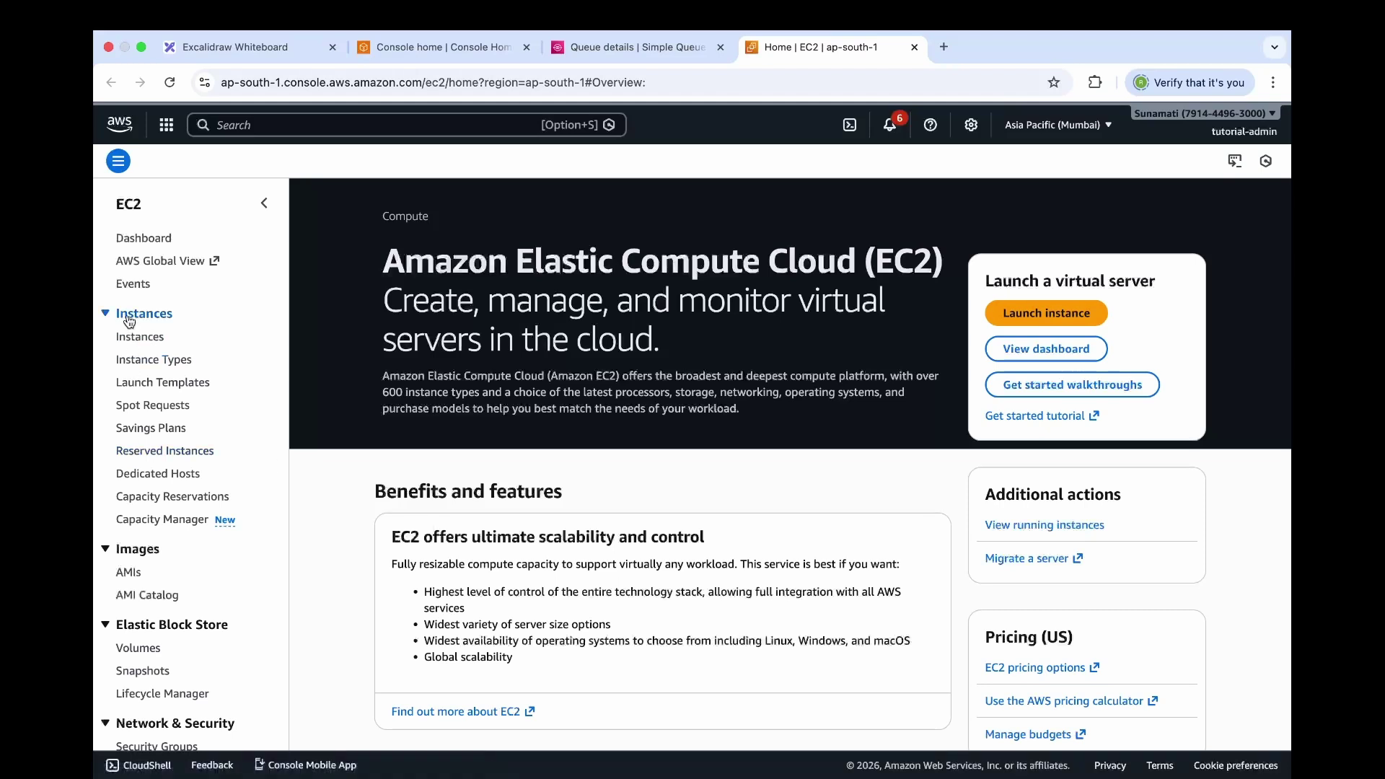
{"action": "left_click", "coordinate": [158, 388]}
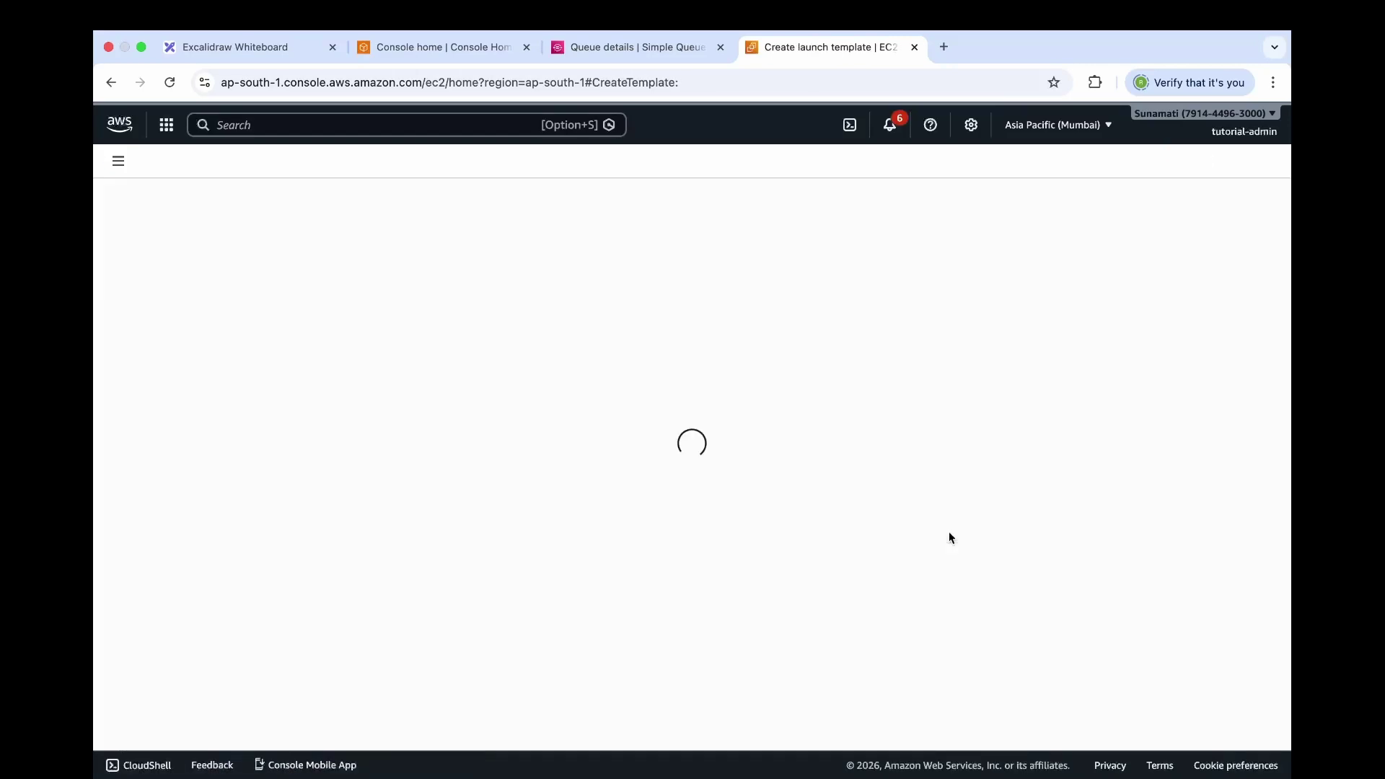
{"action": "left_click", "coordinate": [950, 533]}
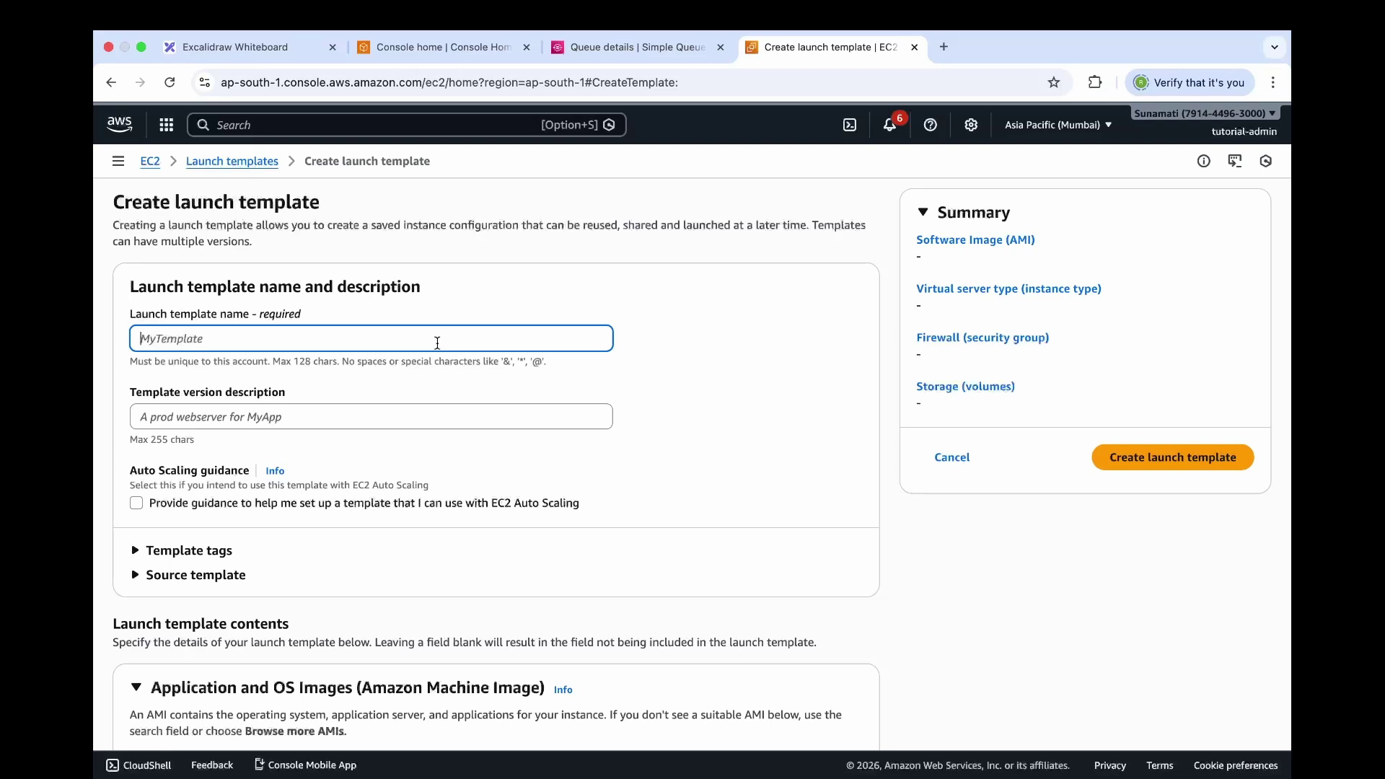
{"action": "type", "text": "demo-template"}
- Choose Amazon Linux from the quick-start images as the launch template's AMI
{"action": "scroll", "coordinate": [468, 371], "scroll_direction": "down", "scroll_amount": 3}
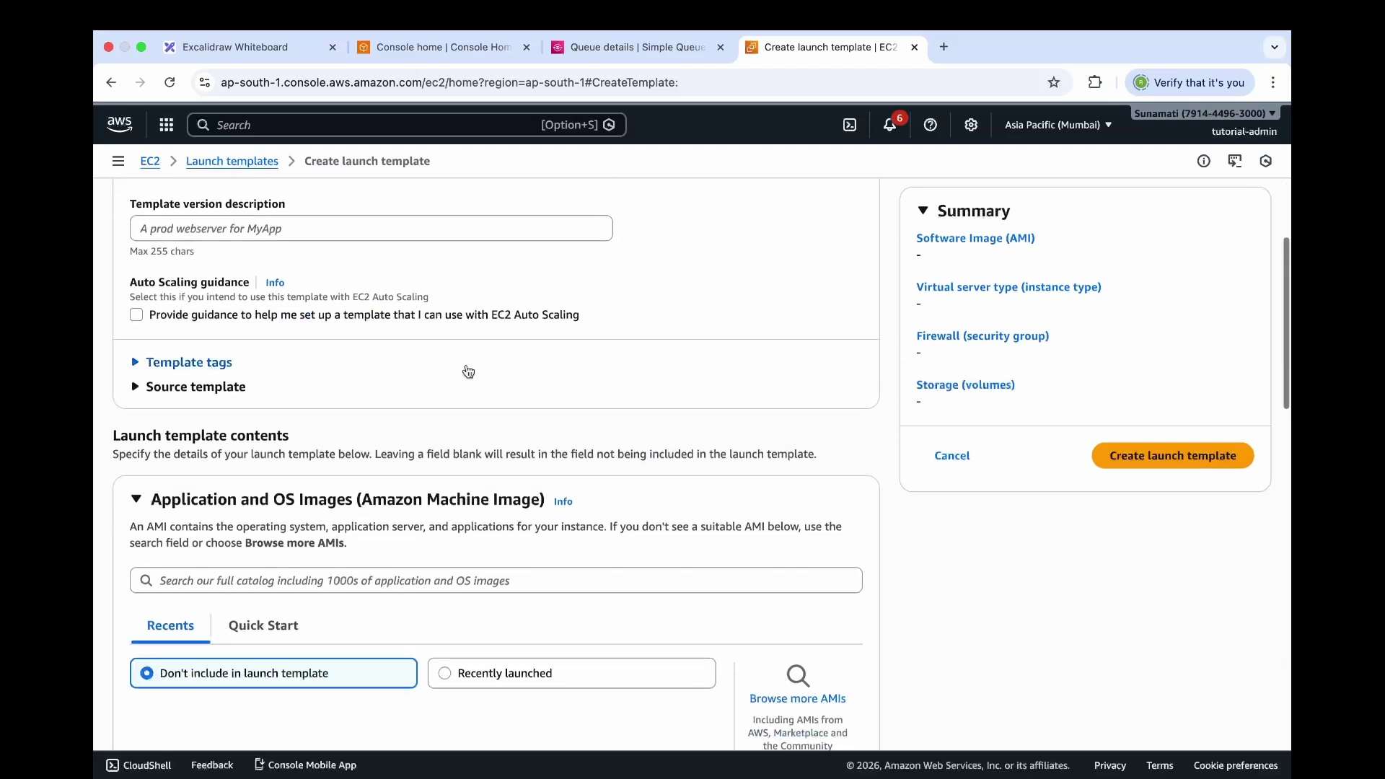
{"action": "scroll", "coordinate": [468, 372], "scroll_direction": "down", "scroll_amount": 1}
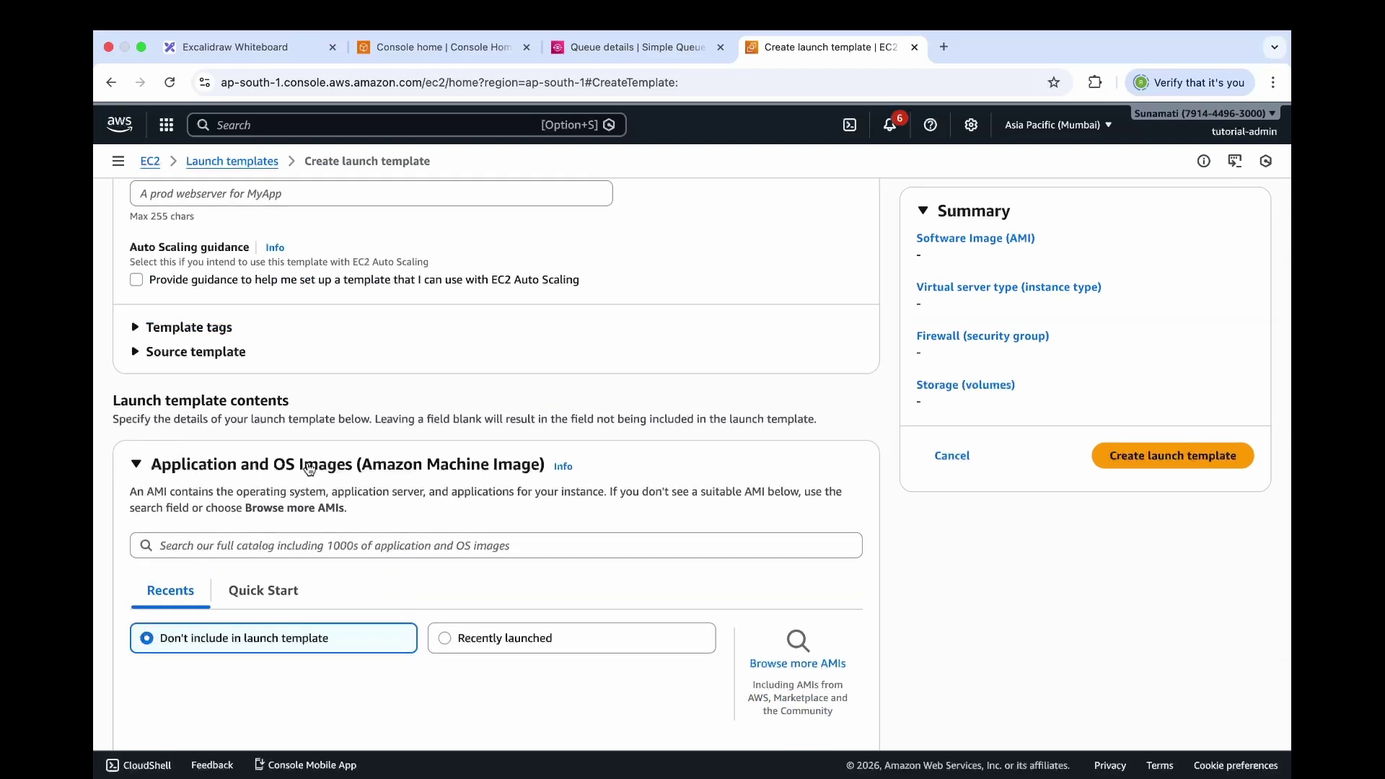
{"action": "left_click", "coordinate": [259, 604]}
{"action": "scroll", "coordinate": [258, 606], "scroll_direction": "down", "scroll_amount": 1}
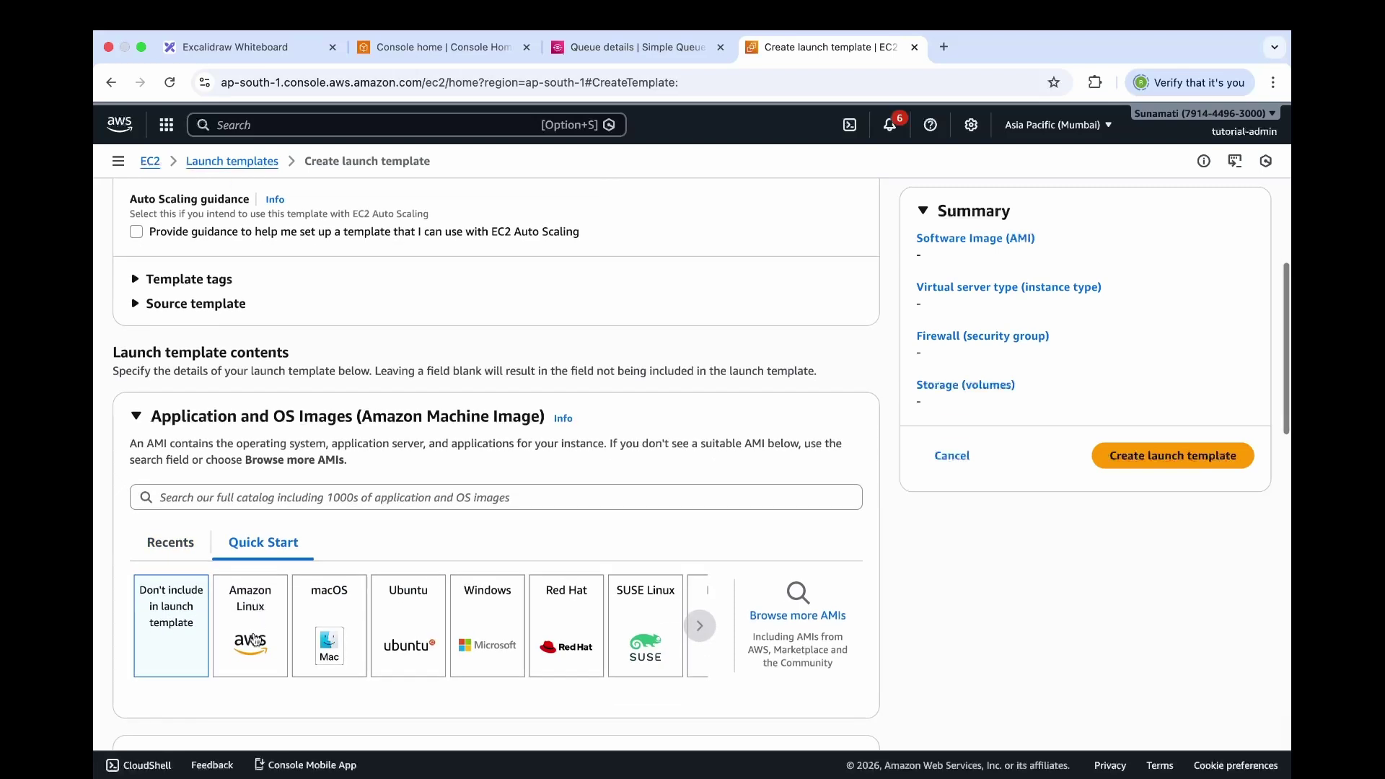
{"action": "left_click", "coordinate": [252, 639]}
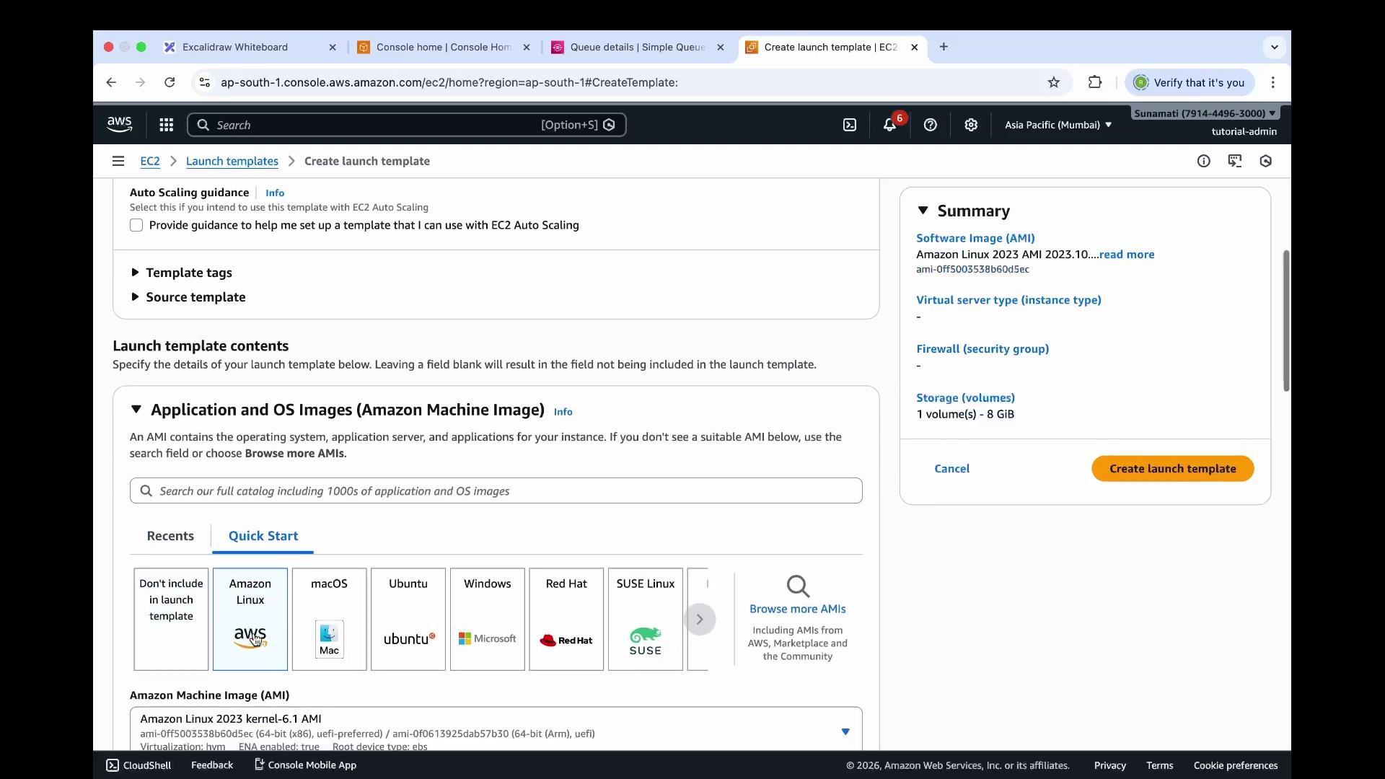
- Set the template's instance type to t2.micro and create the launch template
{"action": "scroll", "coordinate": [255, 639], "scroll_direction": "down", "scroll_amount": 2}
{"action": "scroll", "coordinate": [254, 639], "scroll_direction": "down", "scroll_amount": 10}
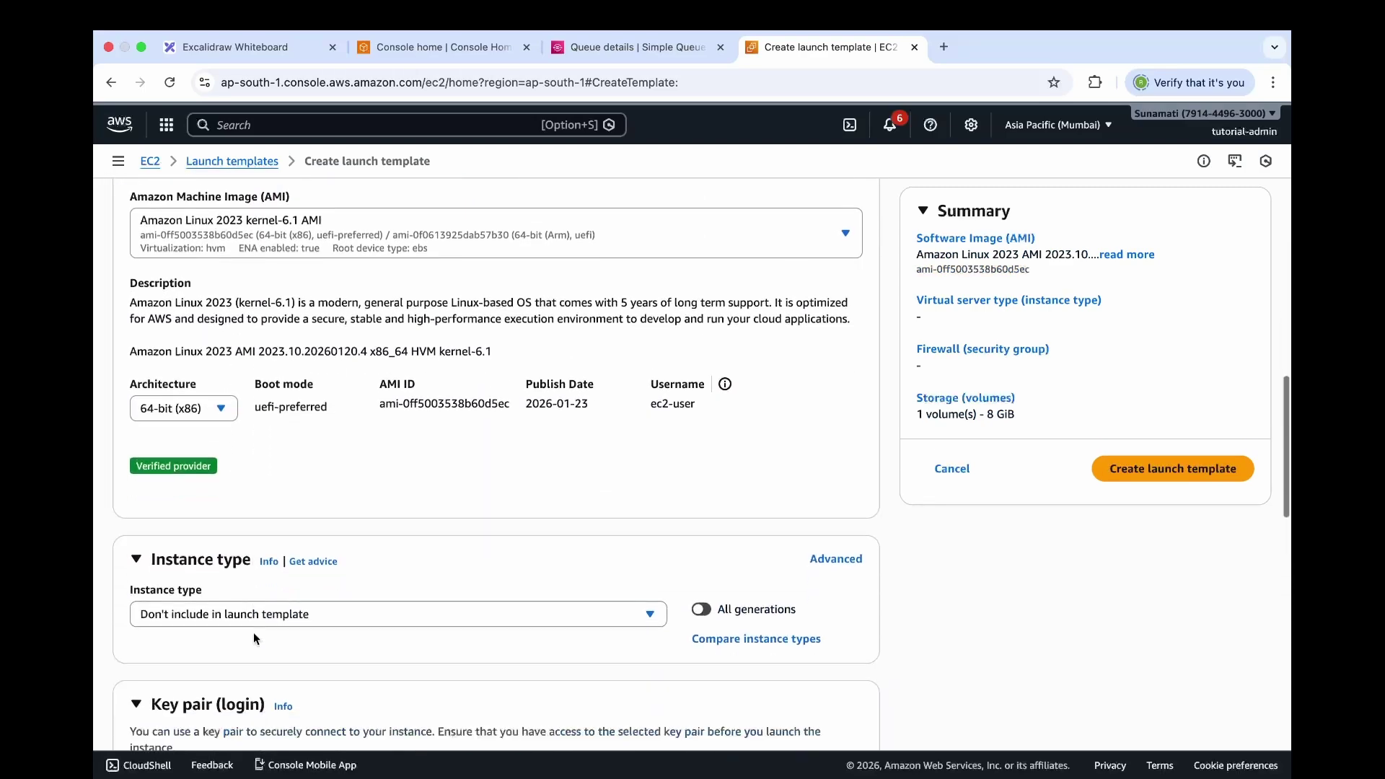
{"action": "left_click", "coordinate": [233, 591]}
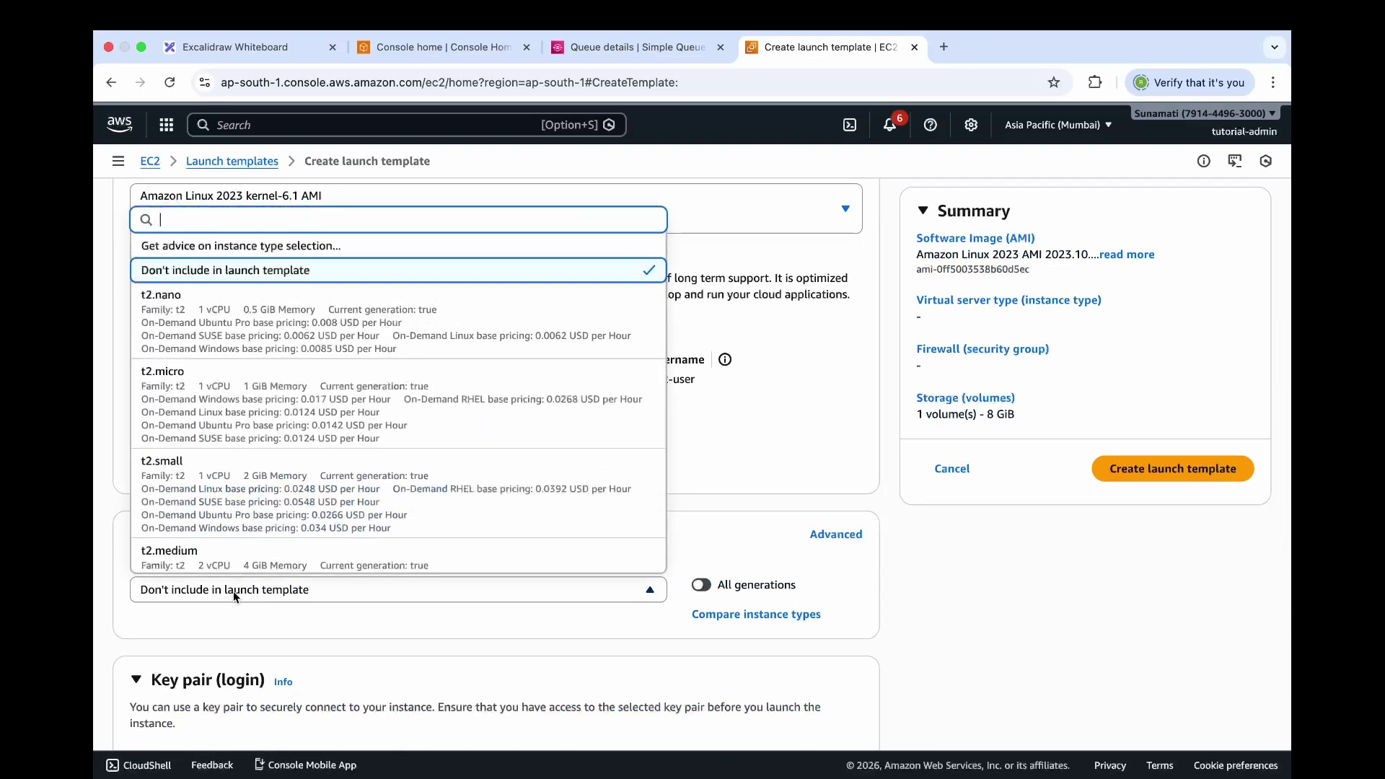
{"action": "left_click", "coordinate": [250, 413]}
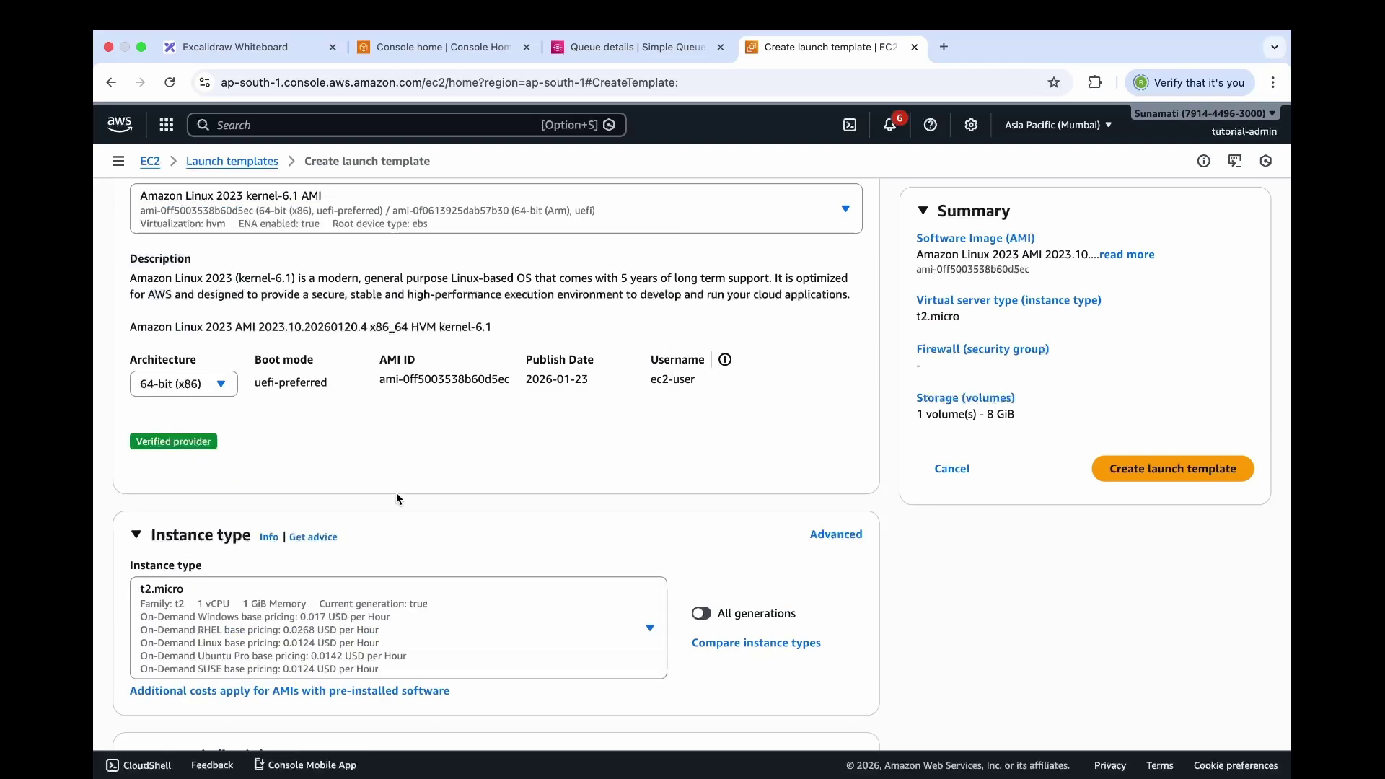
{"action": "left_click", "coordinate": [1142, 481]}
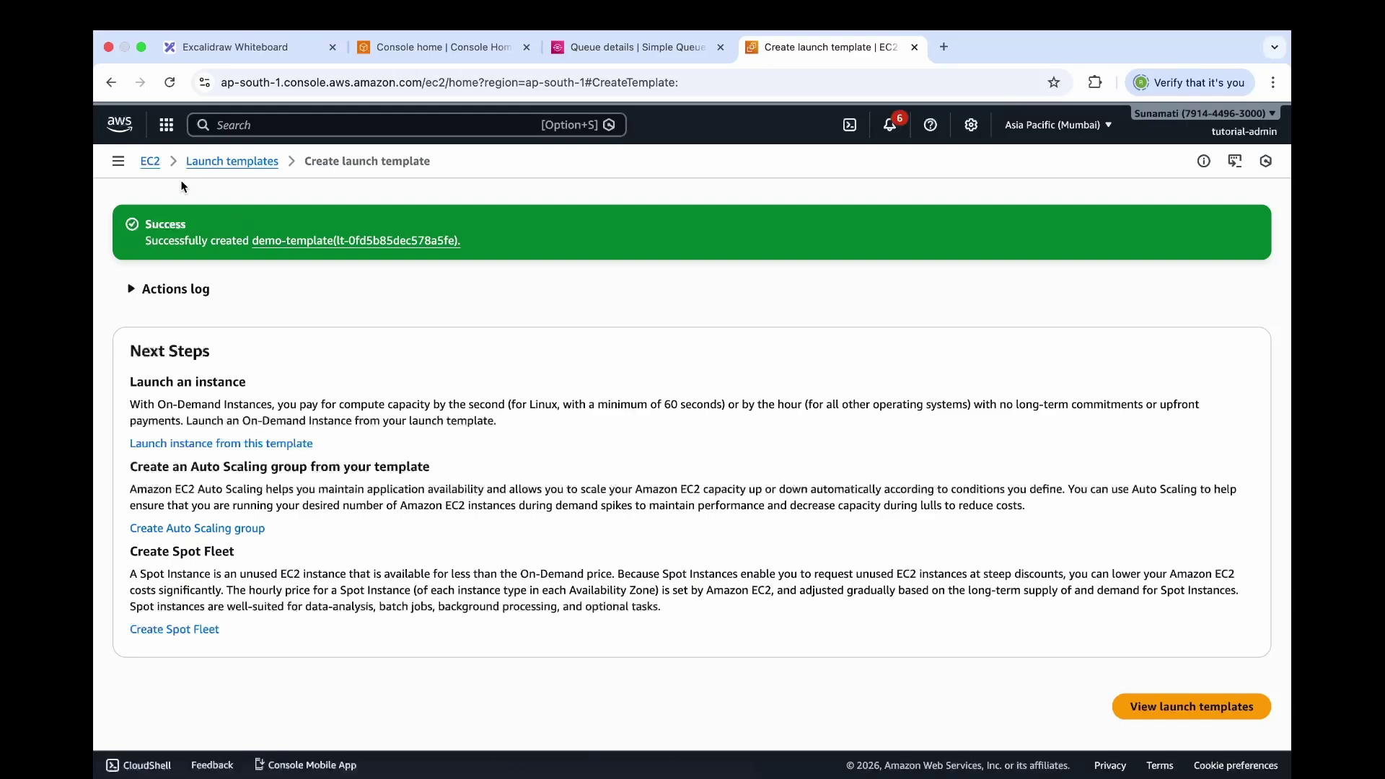
- Start a new Auto Scaling group in EC2 and name it asg-demo-sqs
{"action": "left_click", "coordinate": [150, 162]}
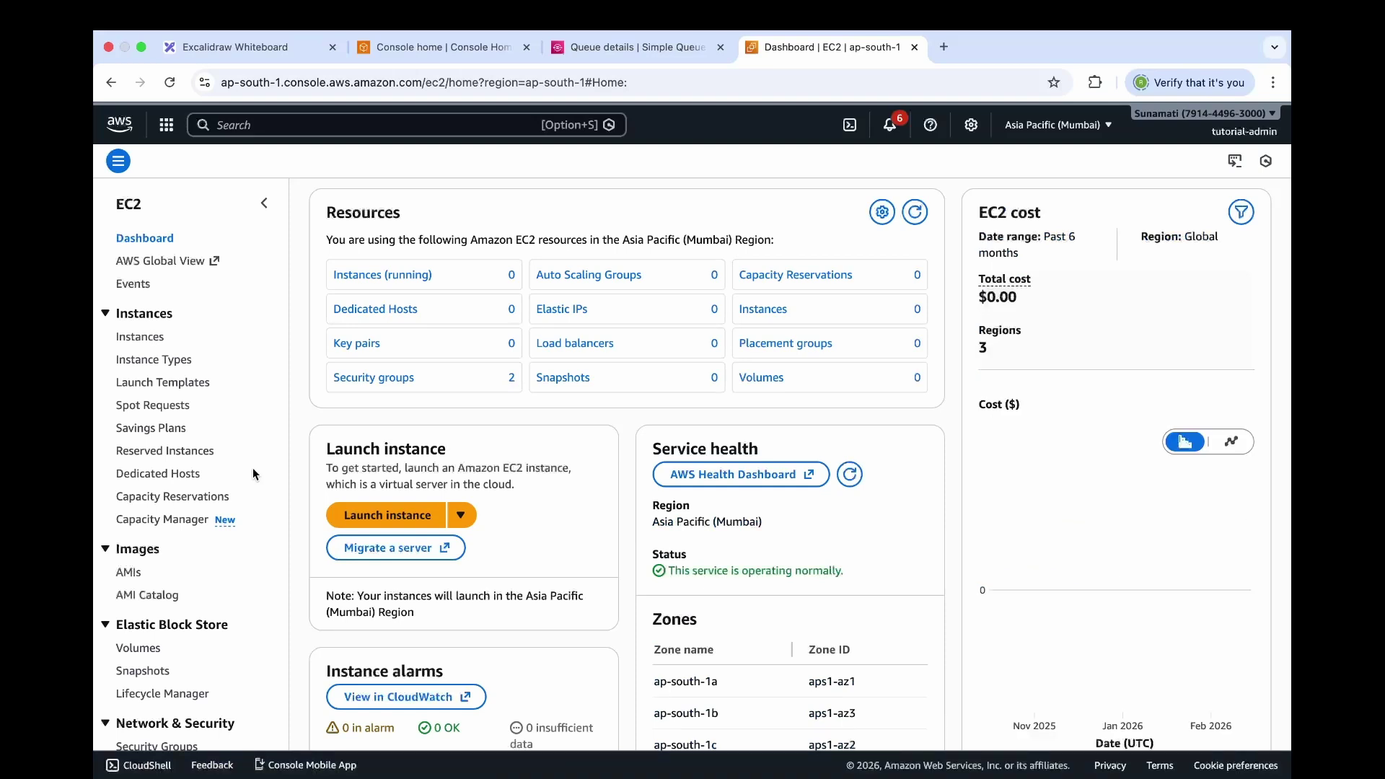
{"action": "scroll", "coordinate": [253, 467], "scroll_direction": "down", "scroll_amount": 5}
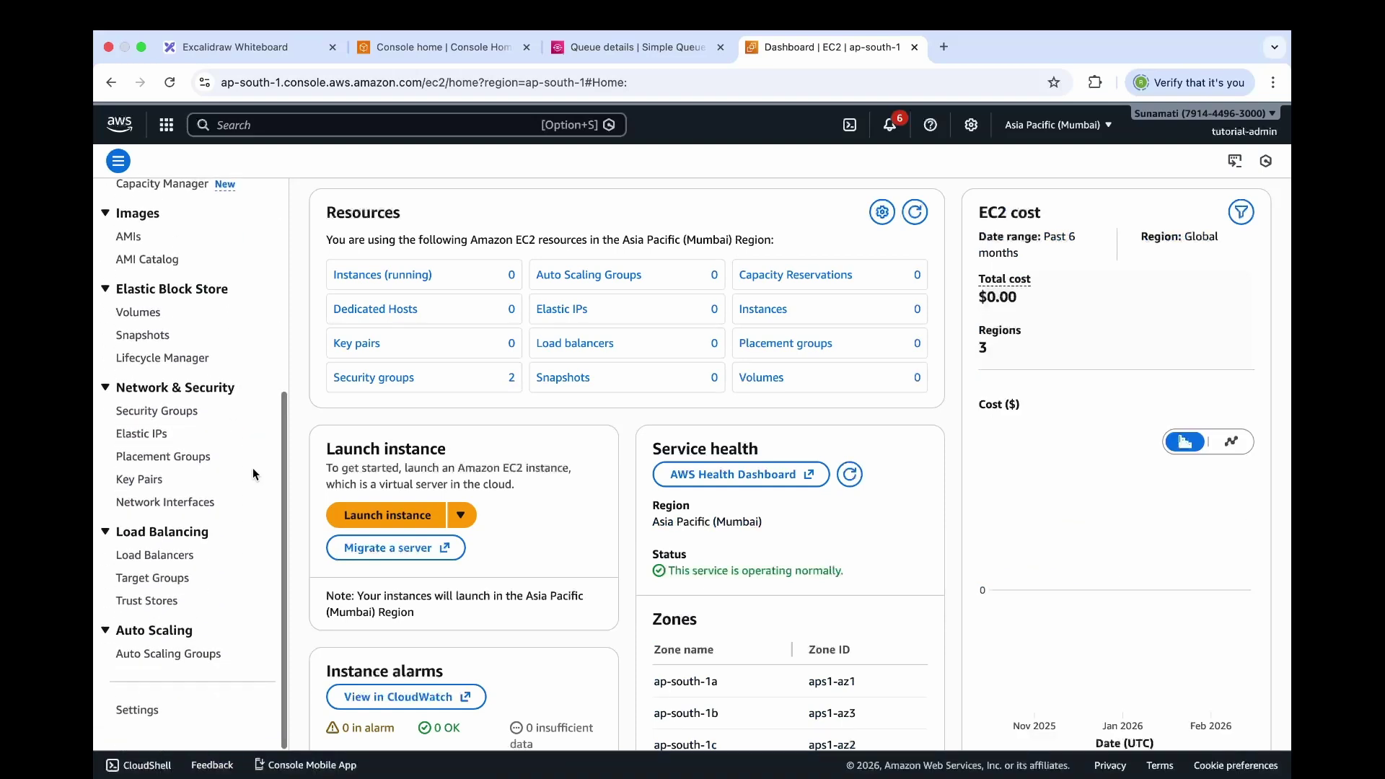
{"action": "left_click", "coordinate": [163, 657]}
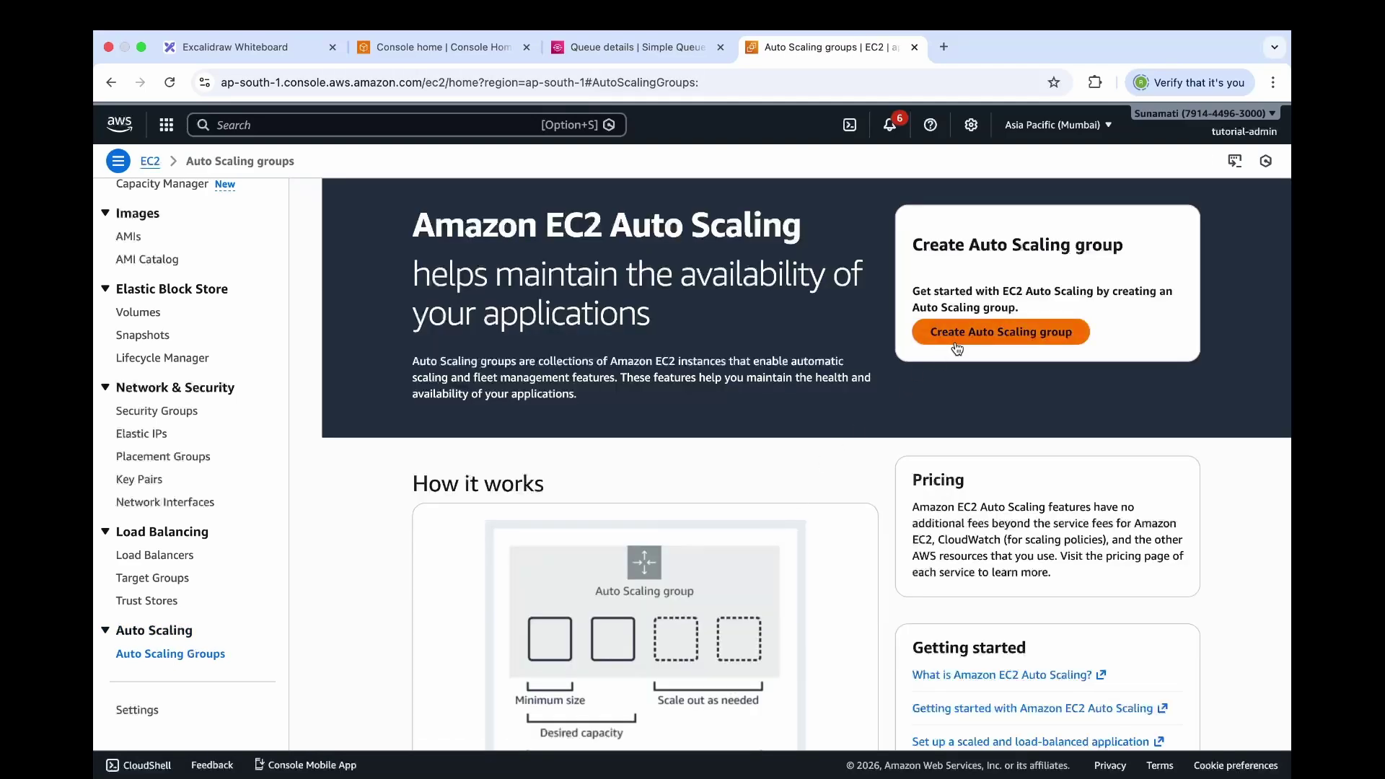
{"action": "left_click", "coordinate": [957, 349]}
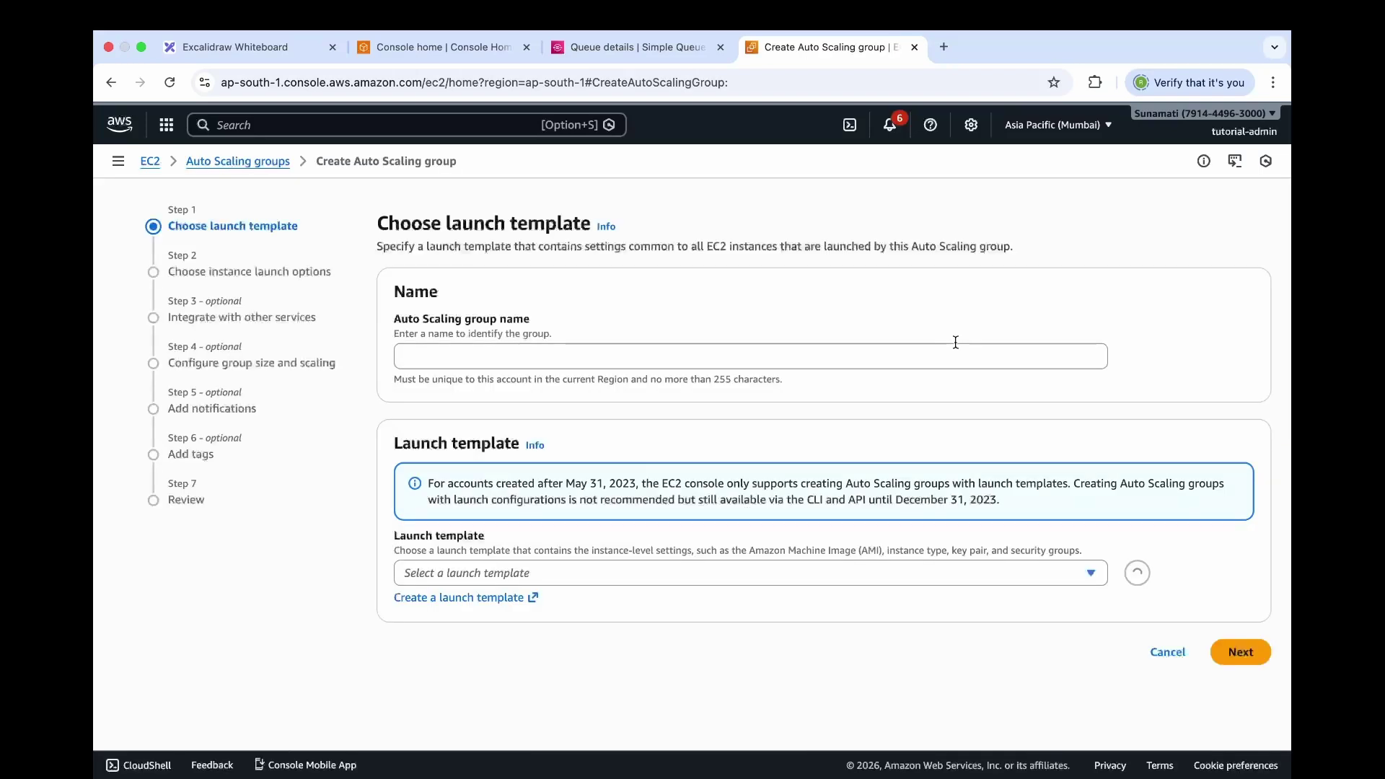
{"action": "left_click", "coordinate": [871, 354]}
{"action": "type", "text": "asg-demo-sqs"}
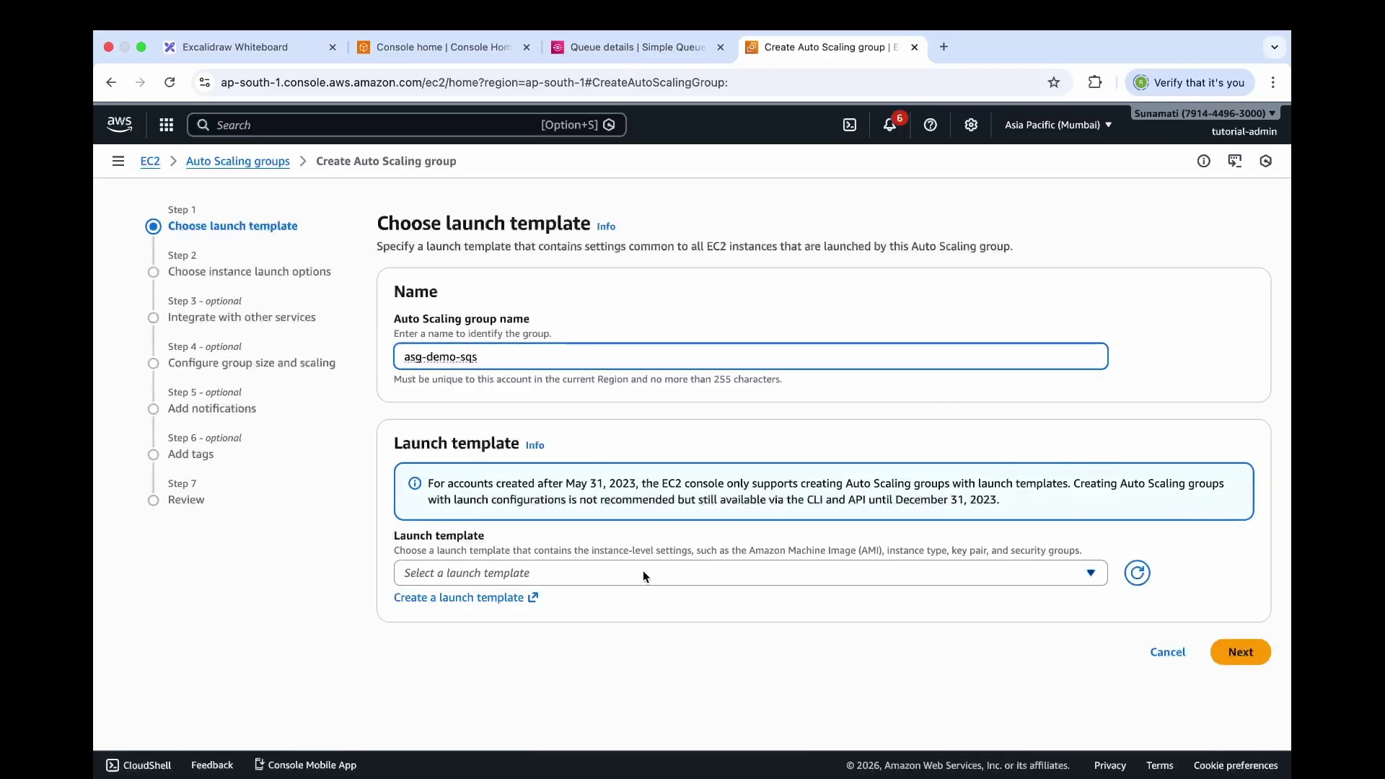
- Assign demo-template as the group's launch template and proceed to the instance launch options
{"action": "left_click", "coordinate": [635, 572]}
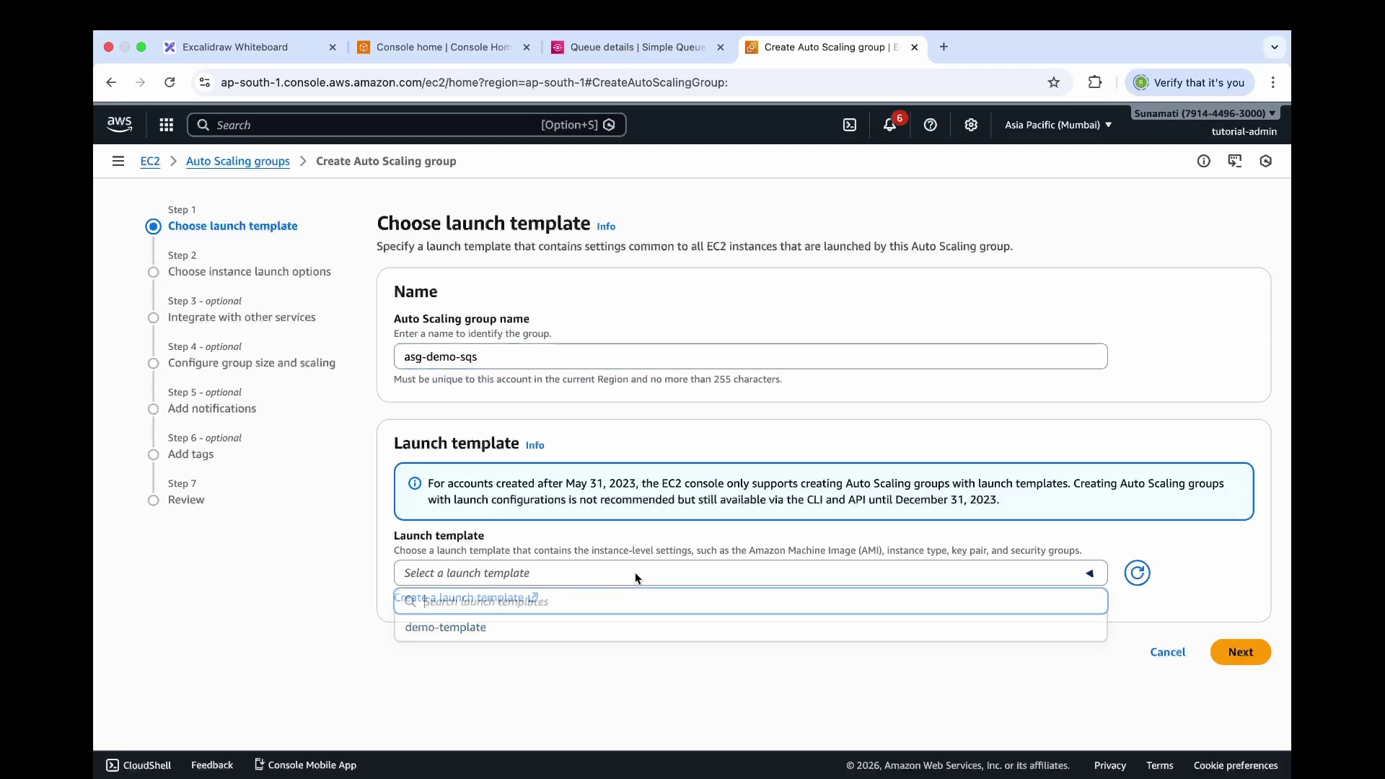
{"action": "left_click", "coordinate": [448, 635]}
{"action": "scroll", "coordinate": [649, 685], "scroll_direction": "down", "scroll_amount": 4}
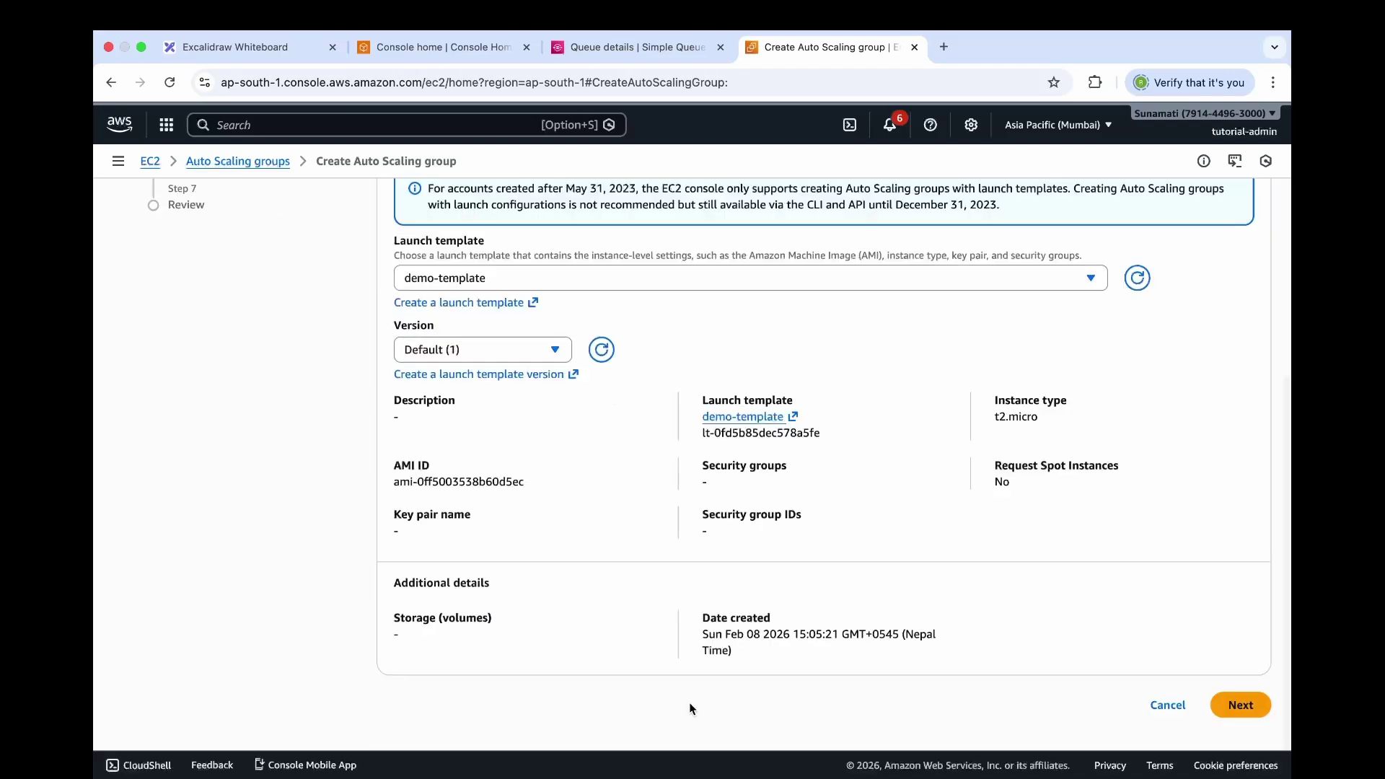
{"action": "left_click", "coordinate": [1227, 706]}
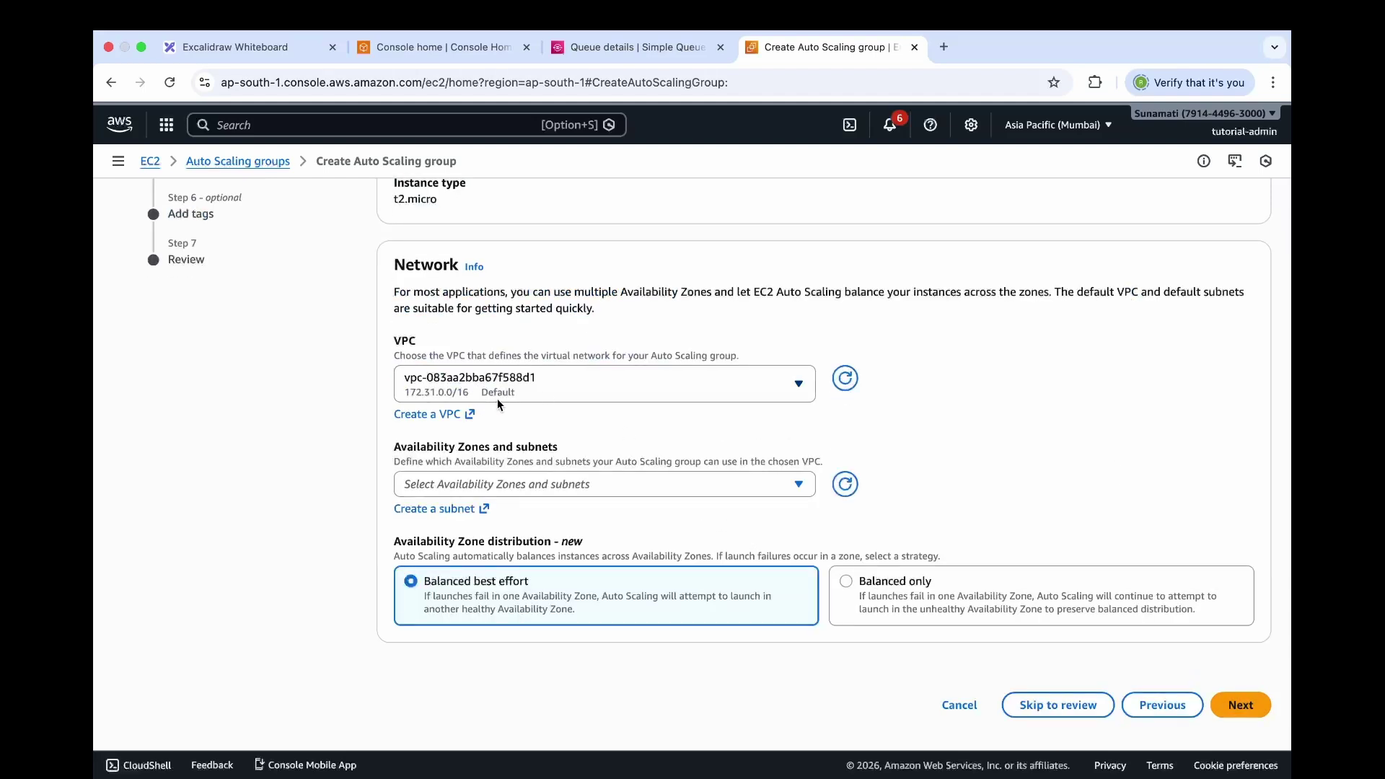
- Add the aps1-az1 (ap-south-1a) subnet of the default VPC to the group's network and proceed to service integration
{"action": "left_click", "coordinate": [497, 484]}
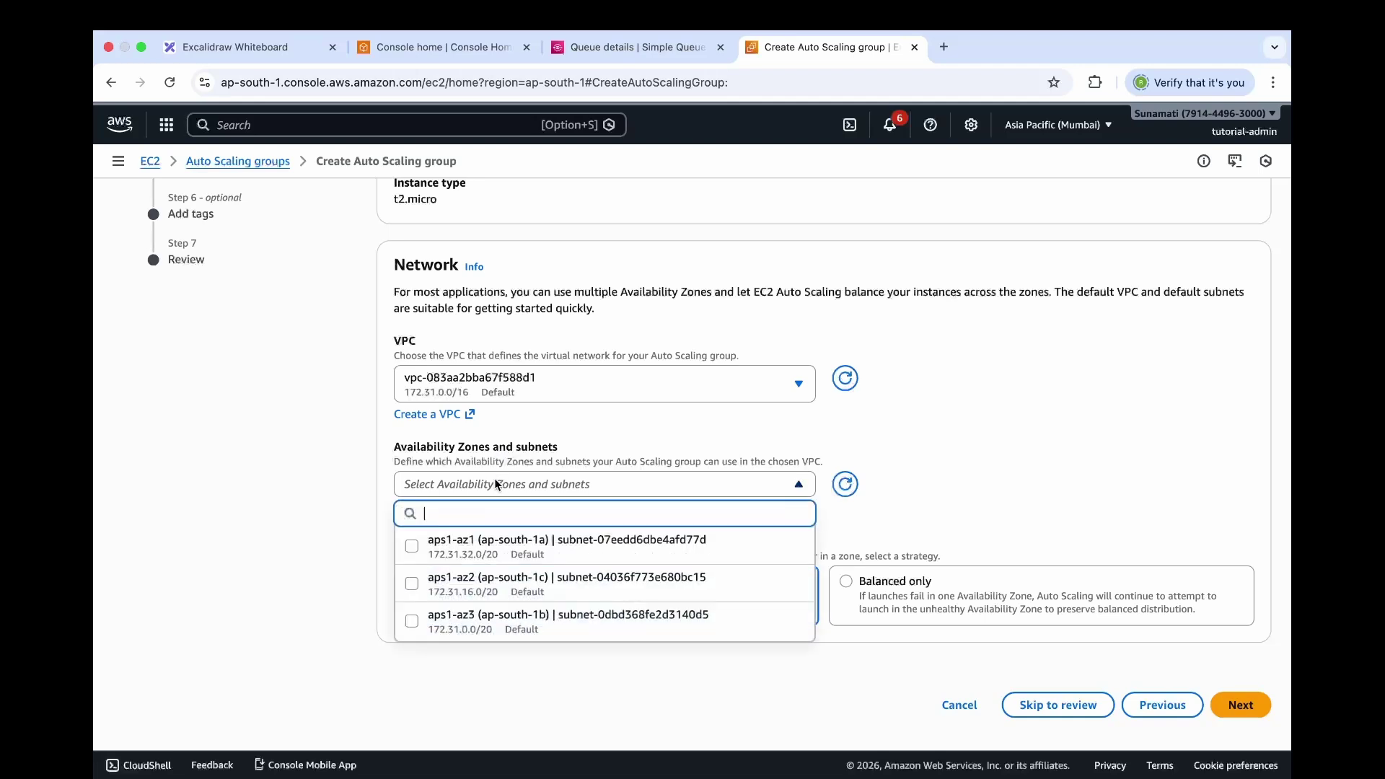
{"action": "left_click", "coordinate": [411, 546]}
{"action": "left_click", "coordinate": [933, 478]}
{"action": "scroll", "coordinate": [934, 478], "scroll_direction": "down", "scroll_amount": 1}
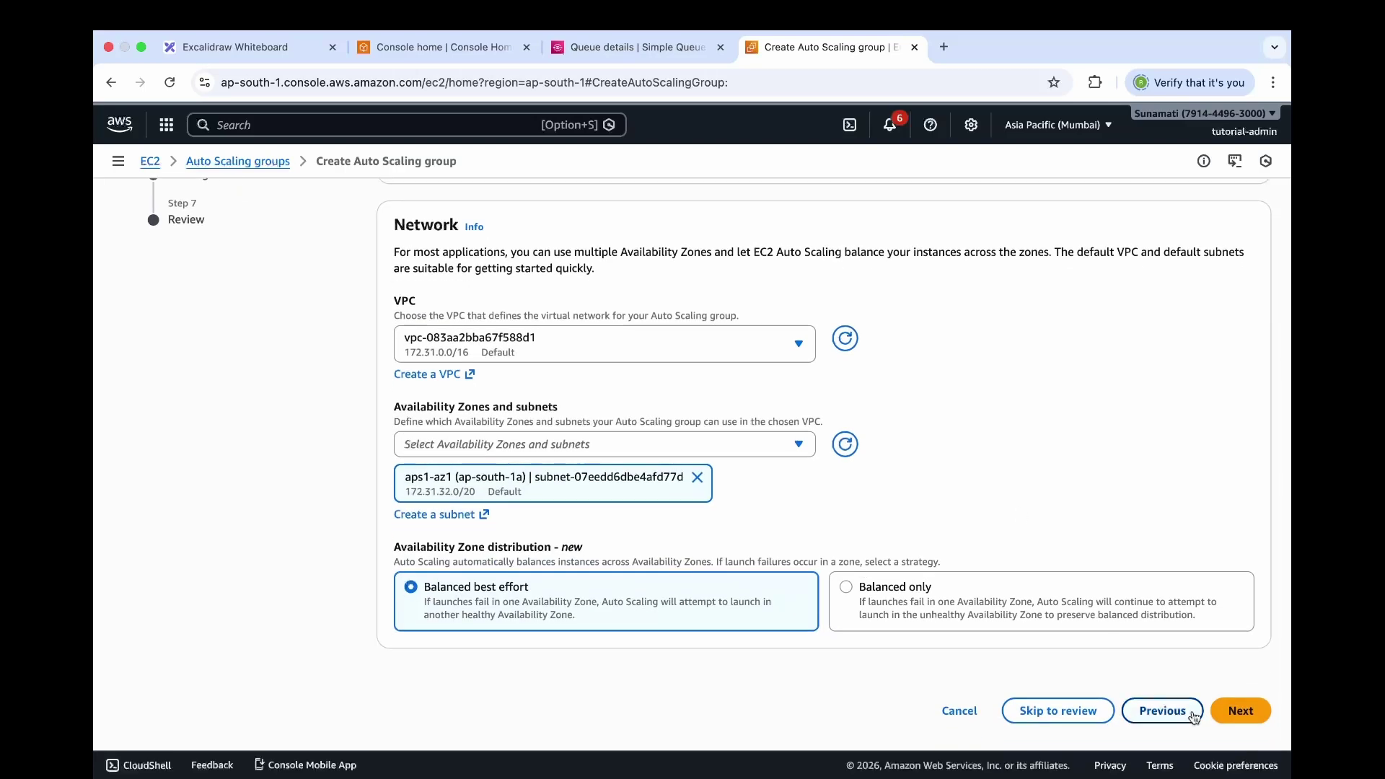
{"action": "left_click", "coordinate": [1241, 710]}
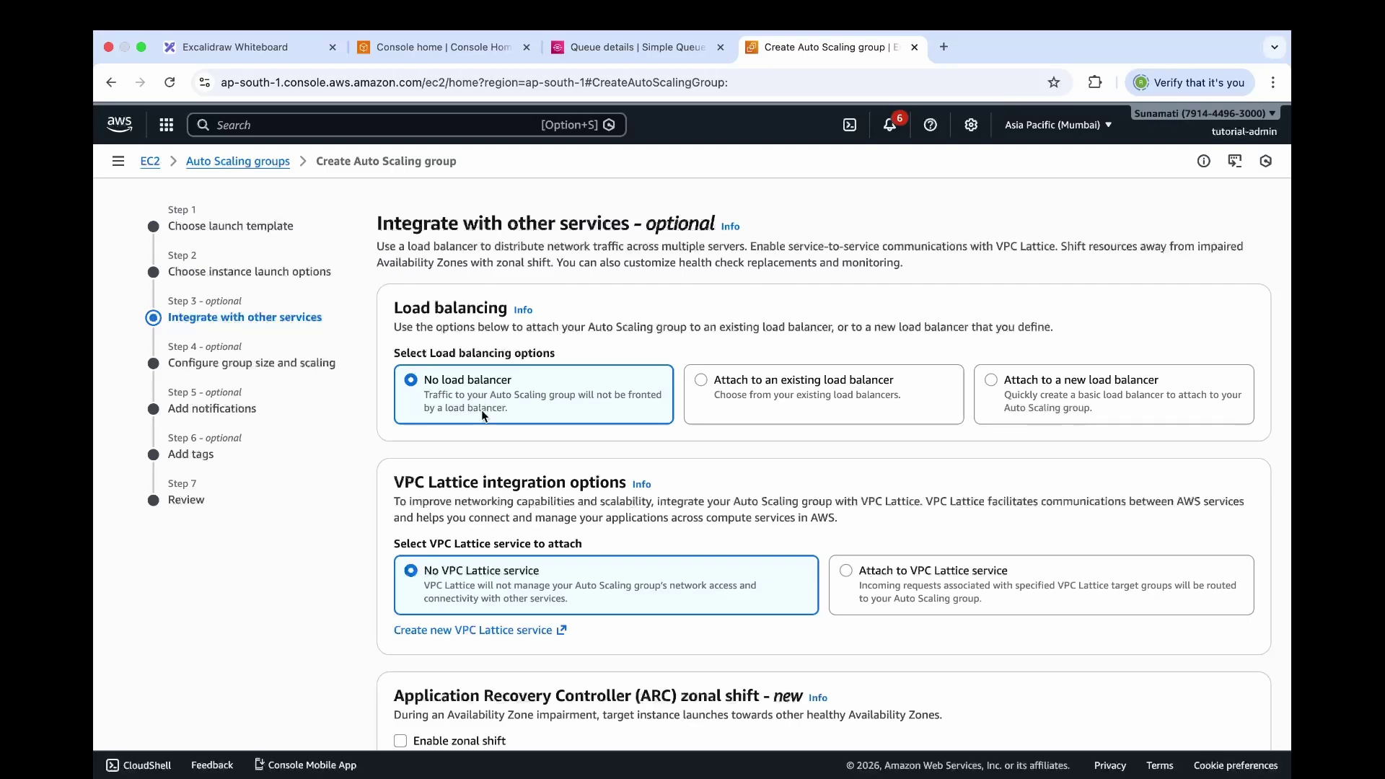
- Accept the default load balancing, VPC Lattice and health check settings and proceed to group size and scaling
{"action": "scroll", "coordinate": [481, 409], "scroll_direction": "down", "scroll_amount": 5}
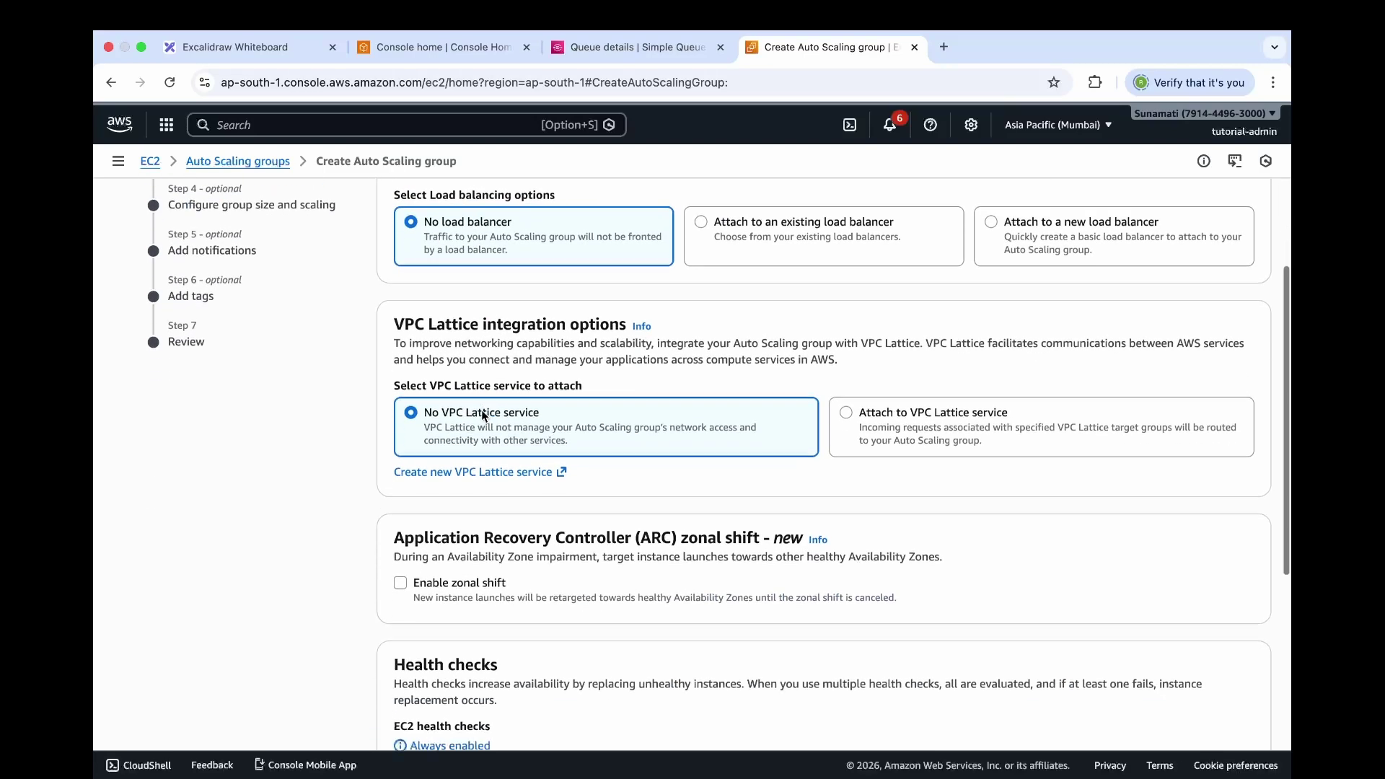
{"action": "scroll", "coordinate": [482, 410], "scroll_direction": "down", "scroll_amount": 2}
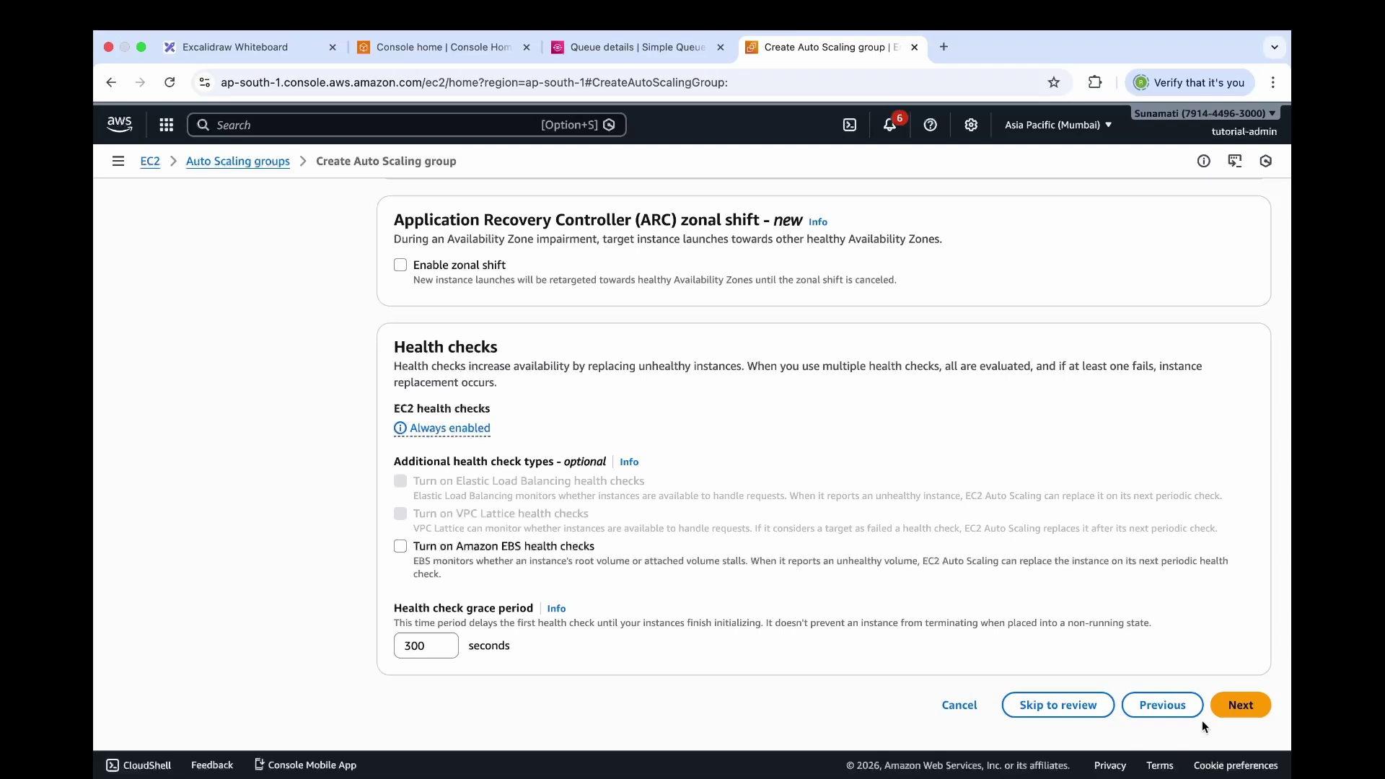
{"action": "left_click", "coordinate": [1239, 710]}
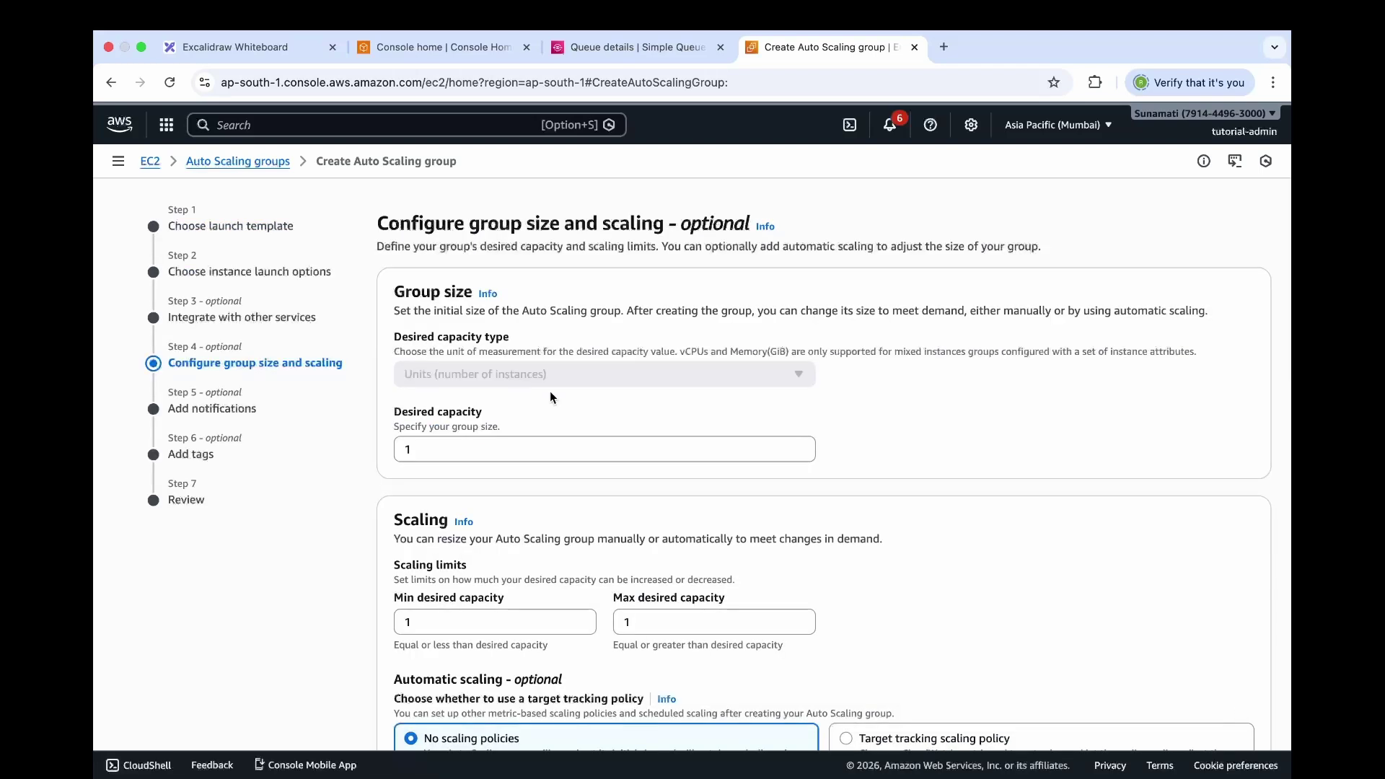
- Set the Auto Scaling group's max desired capacity to 3
{"action": "left_click", "coordinate": [426, 450]}
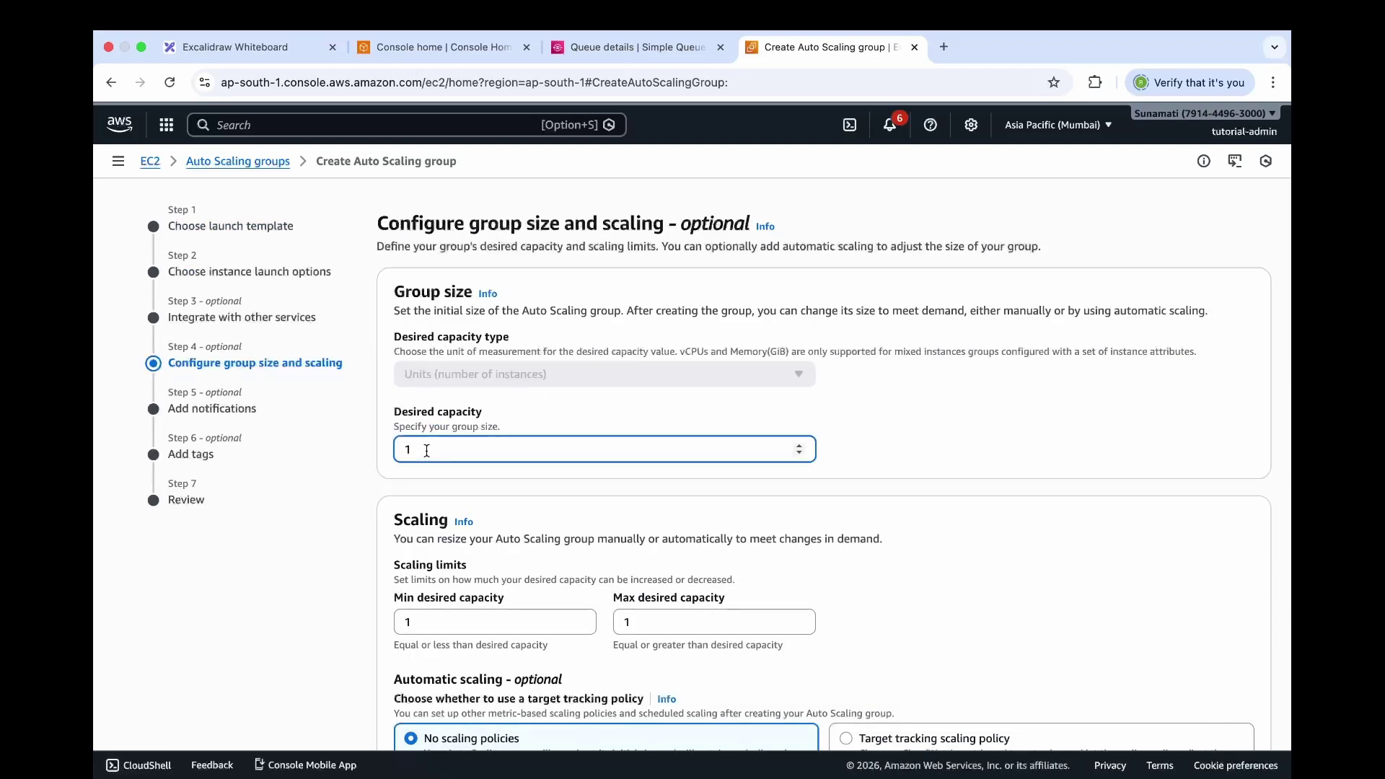
{"action": "left_click_drag", "start_coordinate": [393, 522], "coordinate": [431, 525]}
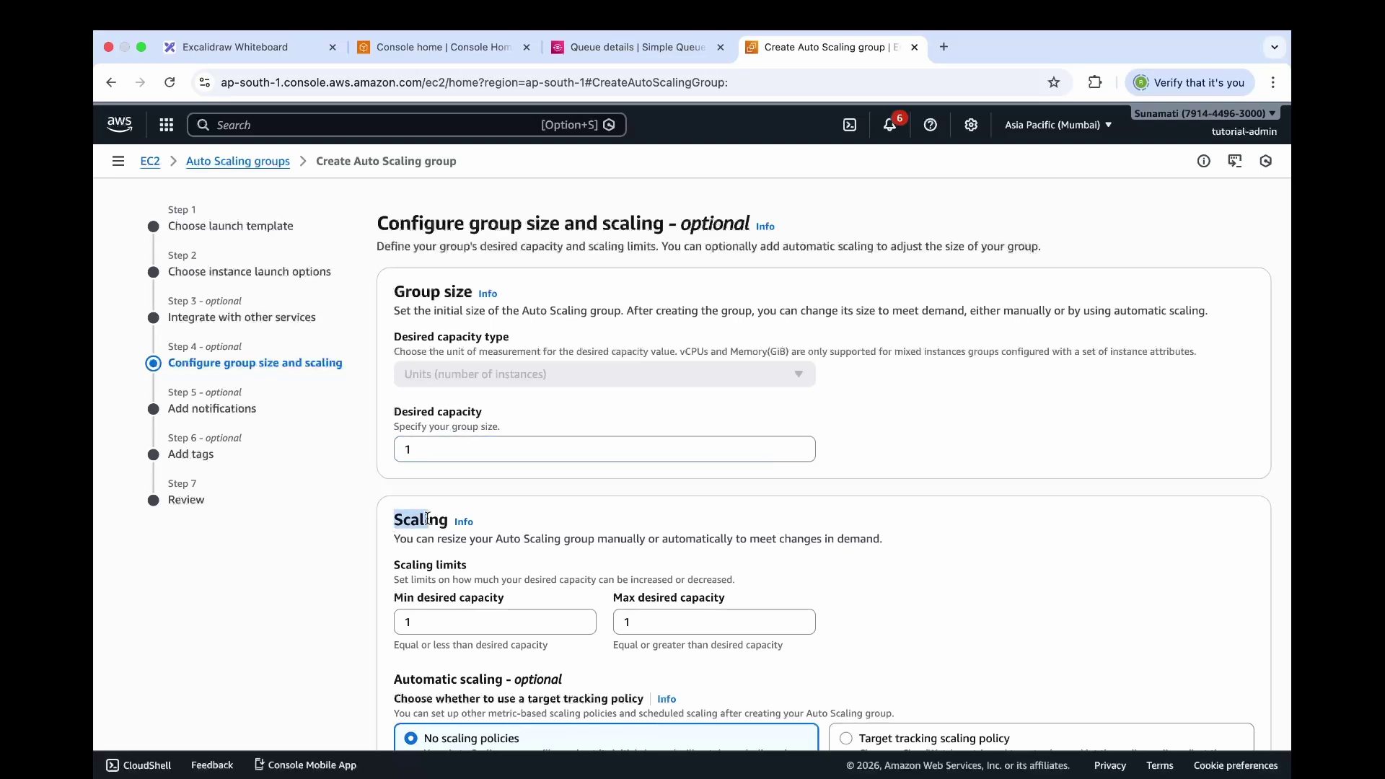
{"action": "left_click", "coordinate": [652, 623]}
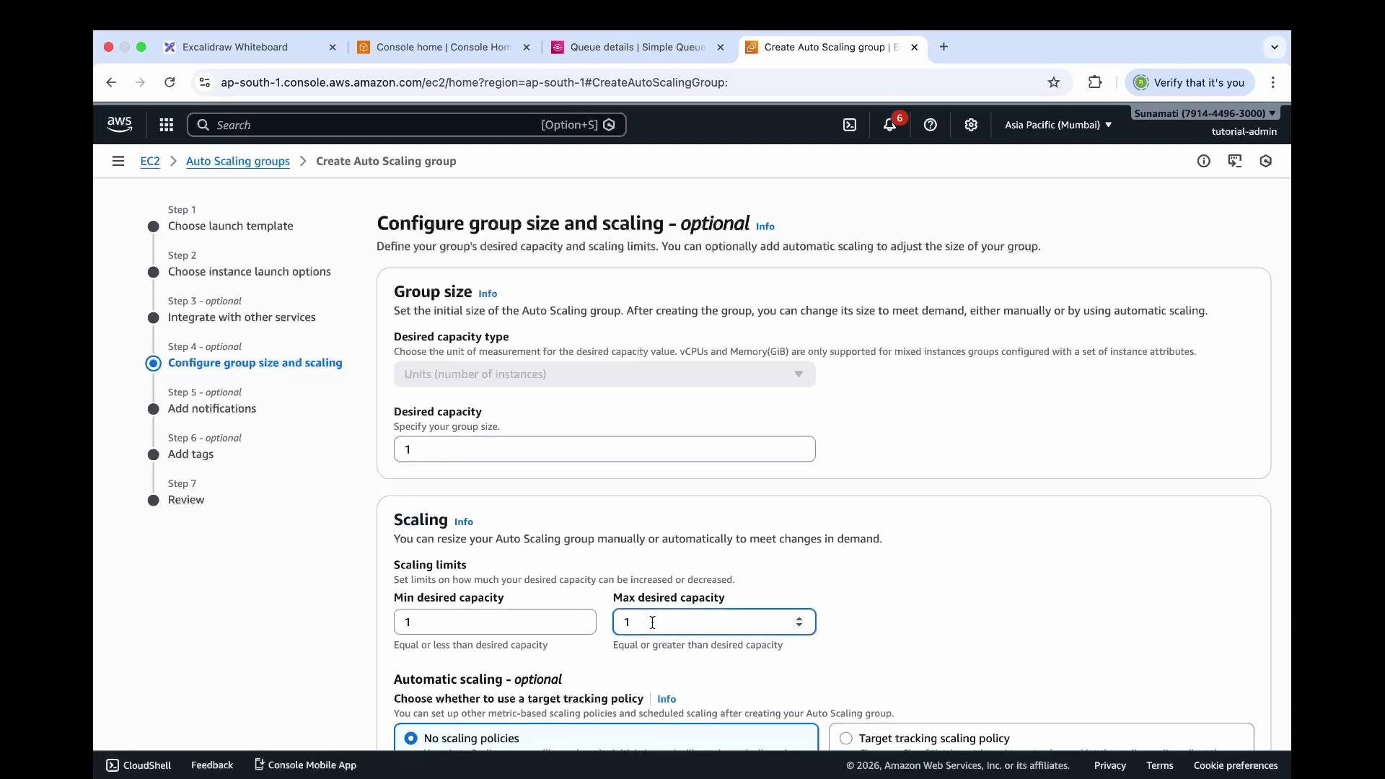
{"action": "key", "text": "BackSpace"}
{"action": "type", "text": "3"}
- Enable a target tracking scaling policy and set its metric type to Custom CloudWatch metric
{"action": "scroll", "coordinate": [680, 621], "scroll_direction": "down", "scroll_amount": 3}
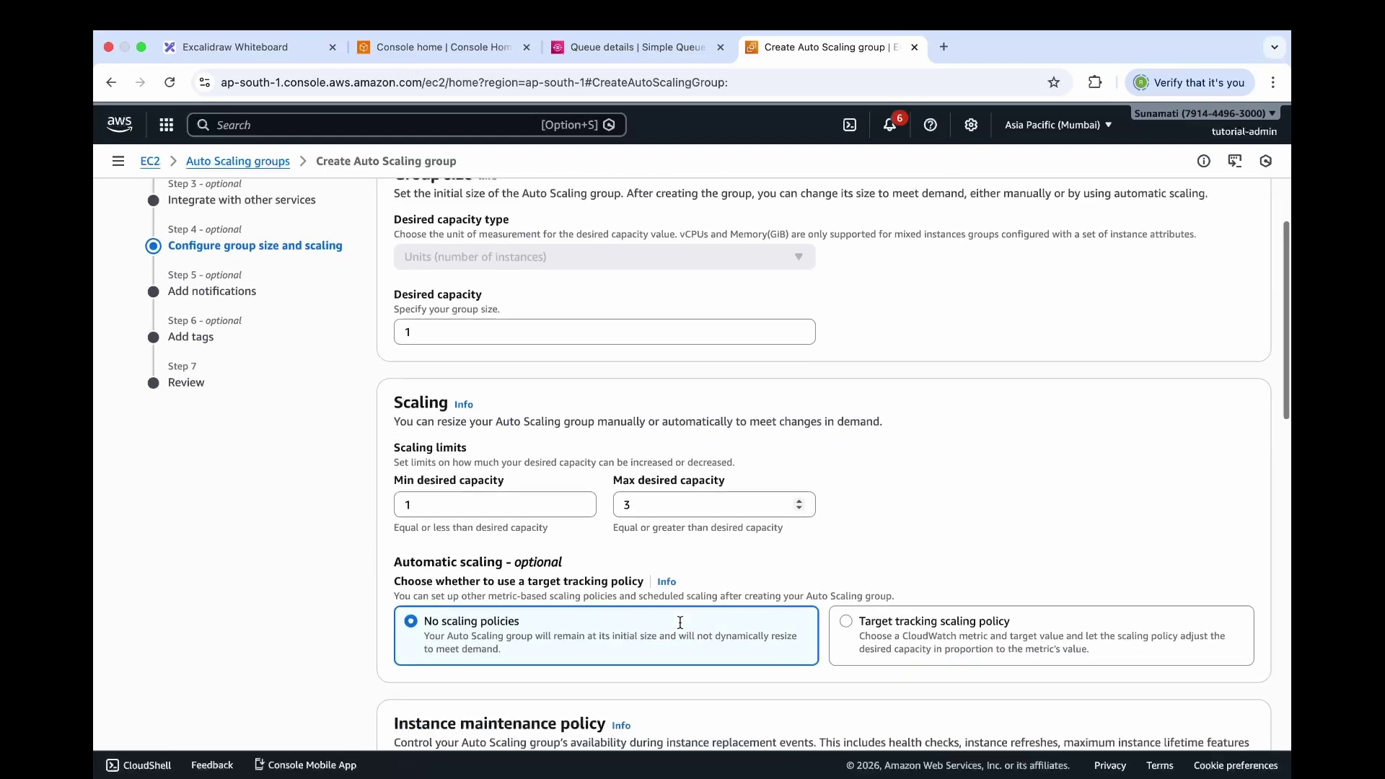
{"action": "left_click", "coordinate": [869, 618]}
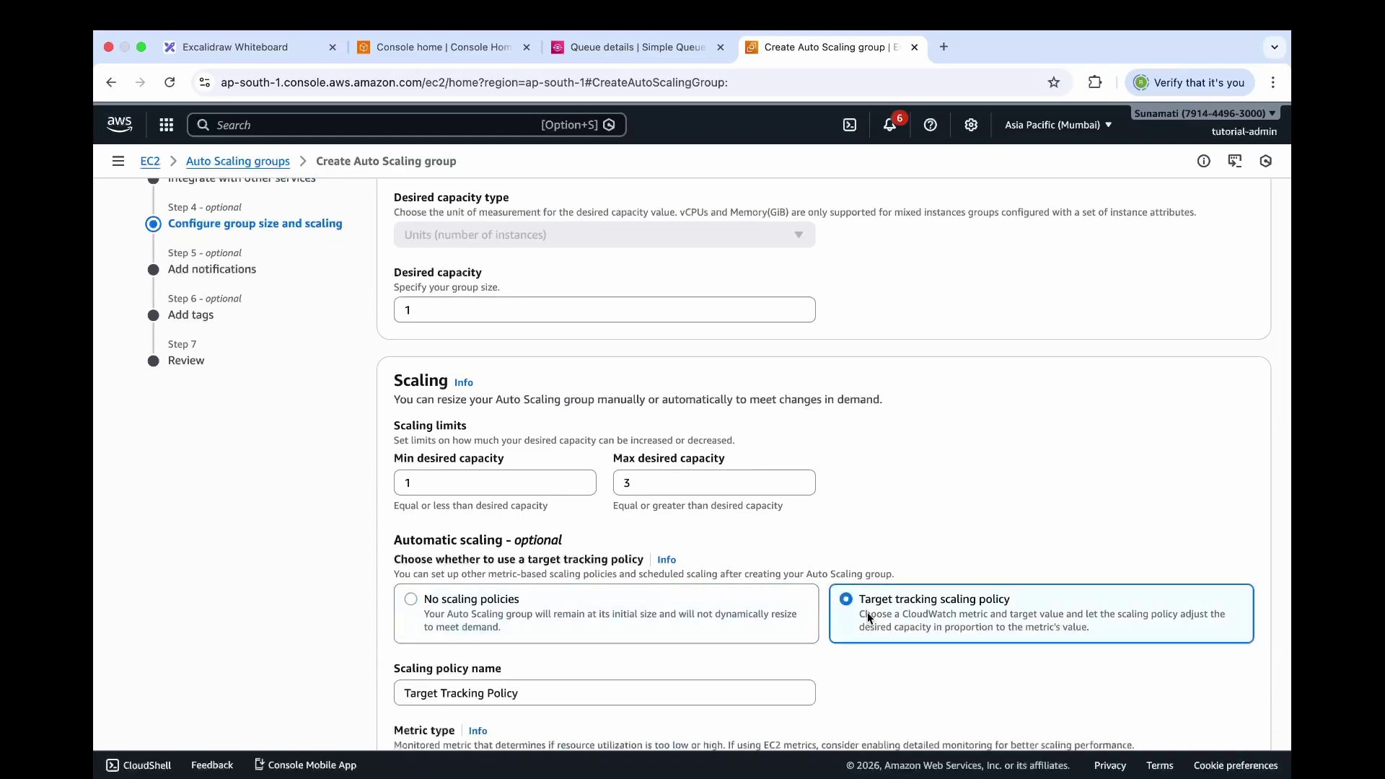
{"action": "scroll", "coordinate": [694, 603], "scroll_direction": "down", "scroll_amount": 3}
{"action": "left_click", "coordinate": [655, 581]}
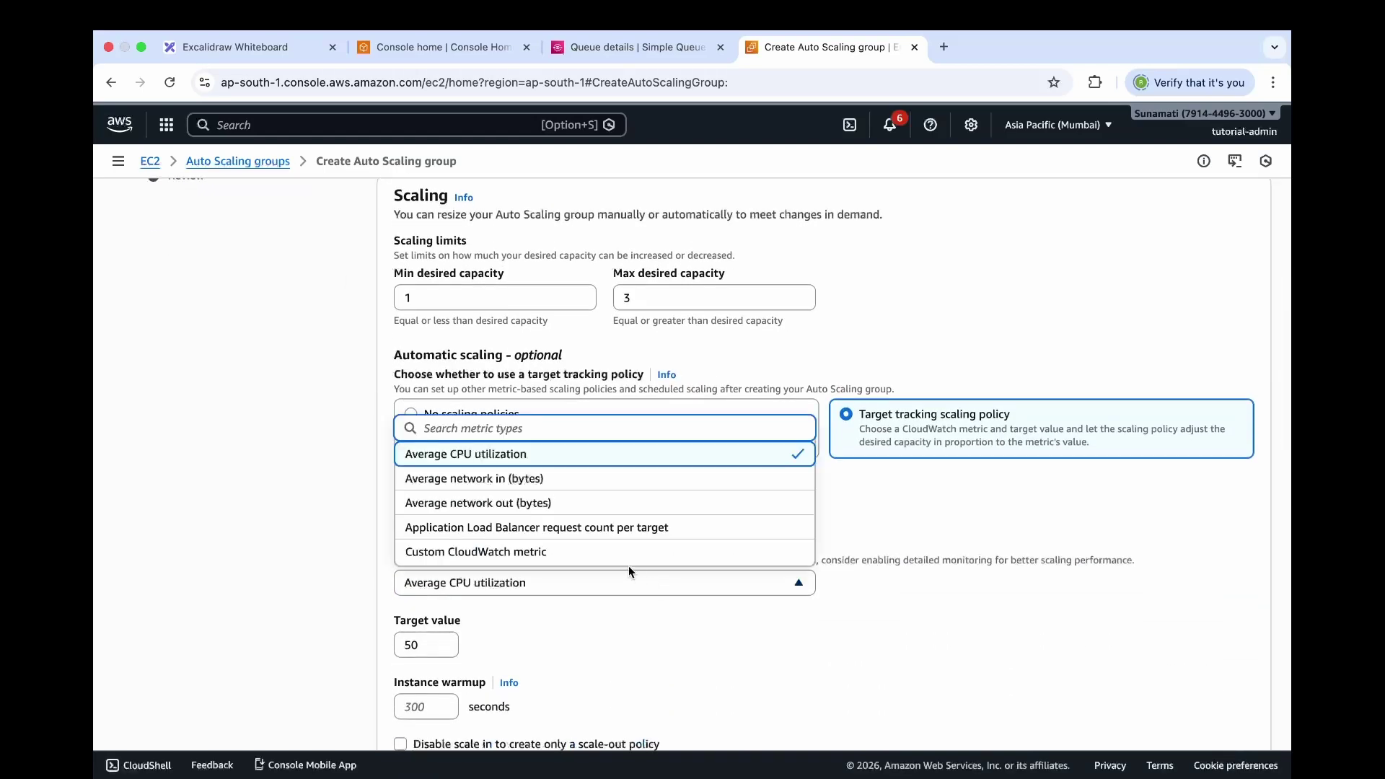
{"action": "left_click", "coordinate": [469, 565]}
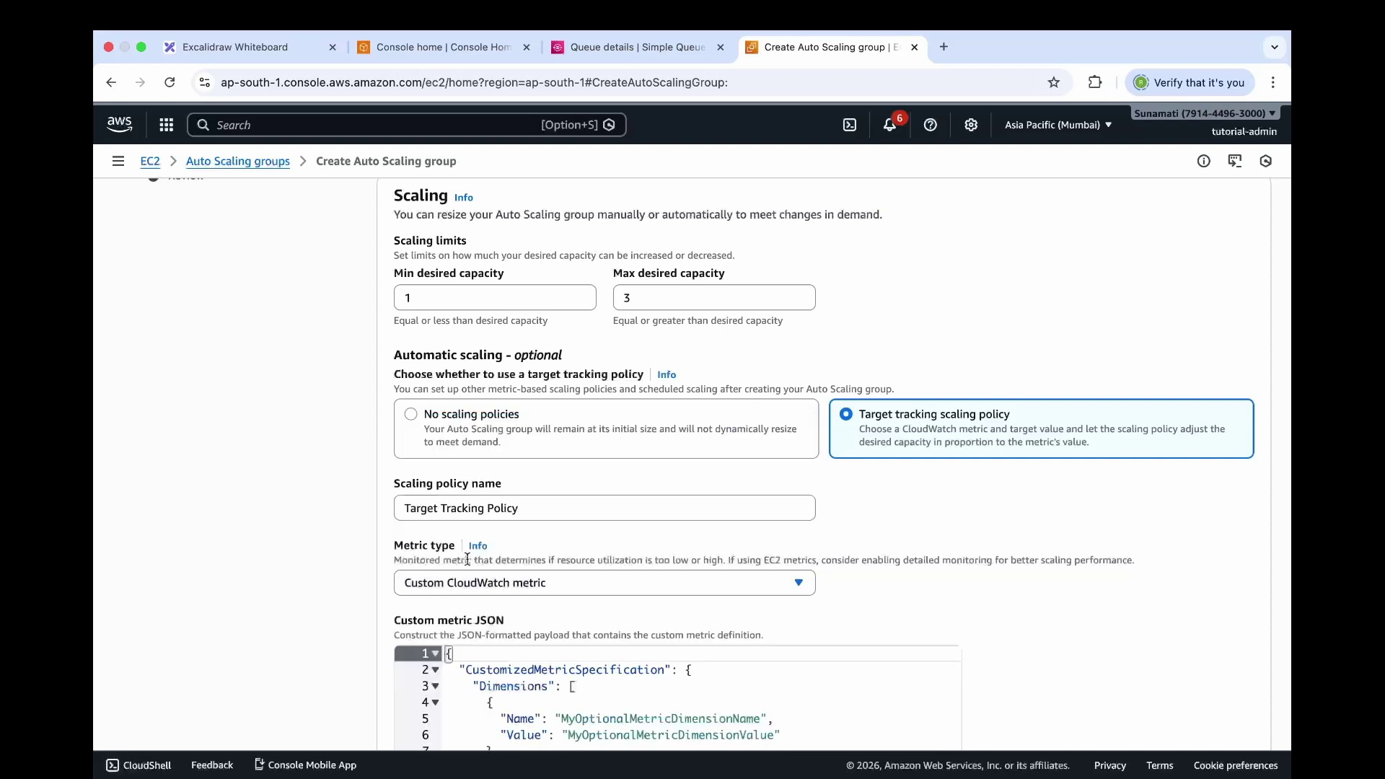
- Replace the custom metric JSON with the average AWS/SQS ApproximateNumberOfMessagesVisible metric, using QueueName demo-scaling-queue as its dimension
{"action": "scroll", "coordinate": [516, 627], "scroll_direction": "down", "scroll_amount": 3}
{"action": "left_click", "coordinate": [525, 658]}
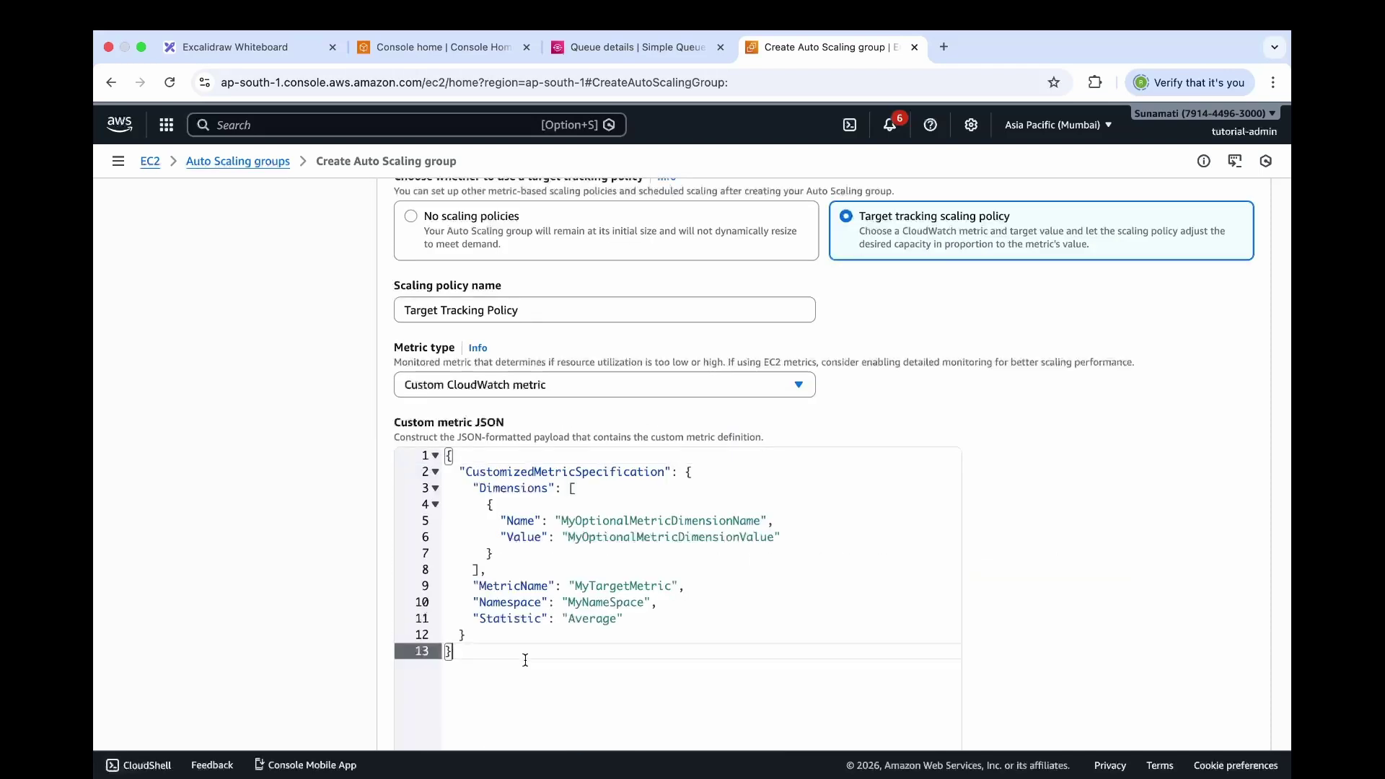
{"action": "left_click_drag", "start_coordinate": [525, 658], "coordinate": [403, 451]}
{"action": "key", "text": "BackSpace"}
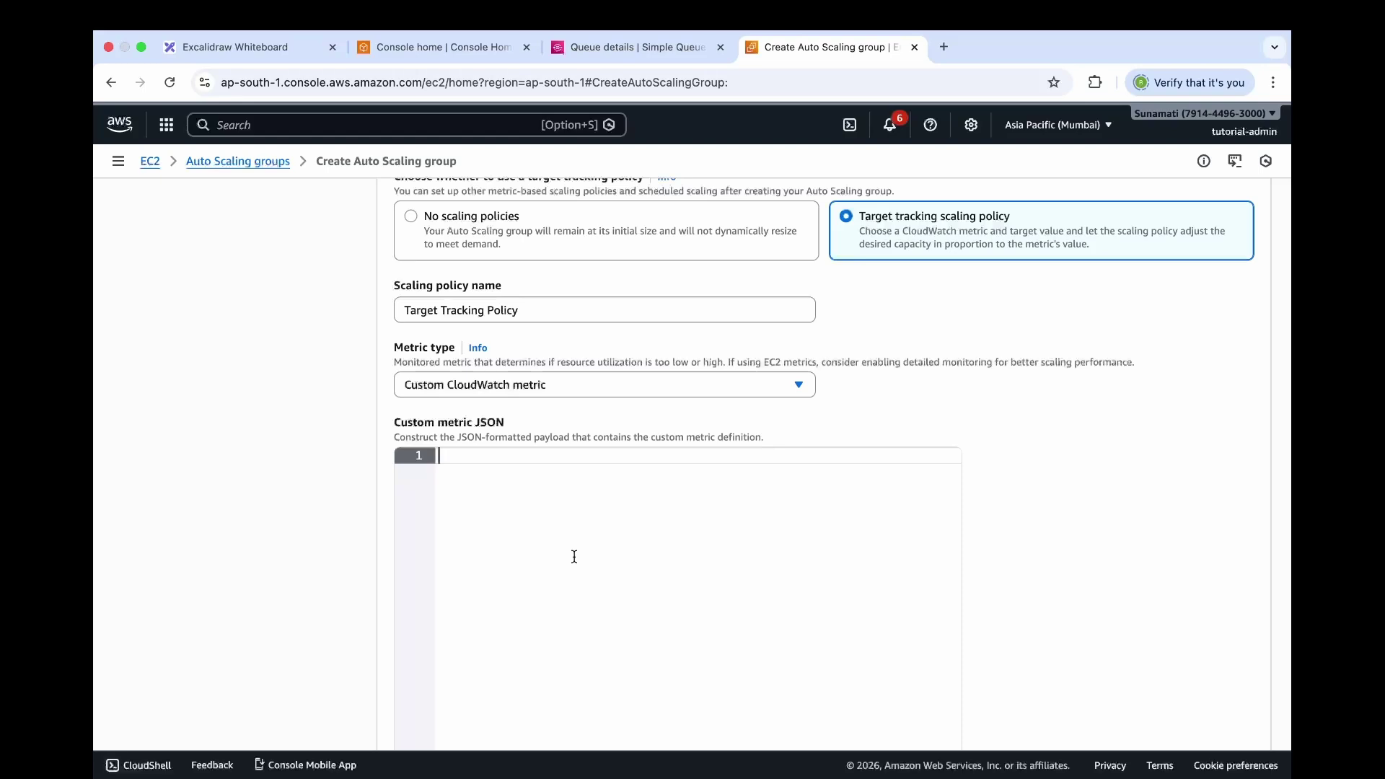
{"action": "type", "text": "{   \"CustomizedMetricSpecification\": {     \"Dimensions\": [       {         \"Name\": \"QueueName\",         \"Value\": \"demo-scaling-queue\"       }     ],     \"MetricName\": \"ApproximateNumberOfMessagesVisible\",     \"Namespace\": \"AWS/SQS\",     \"Statistic\": \"Average\"   } }"}
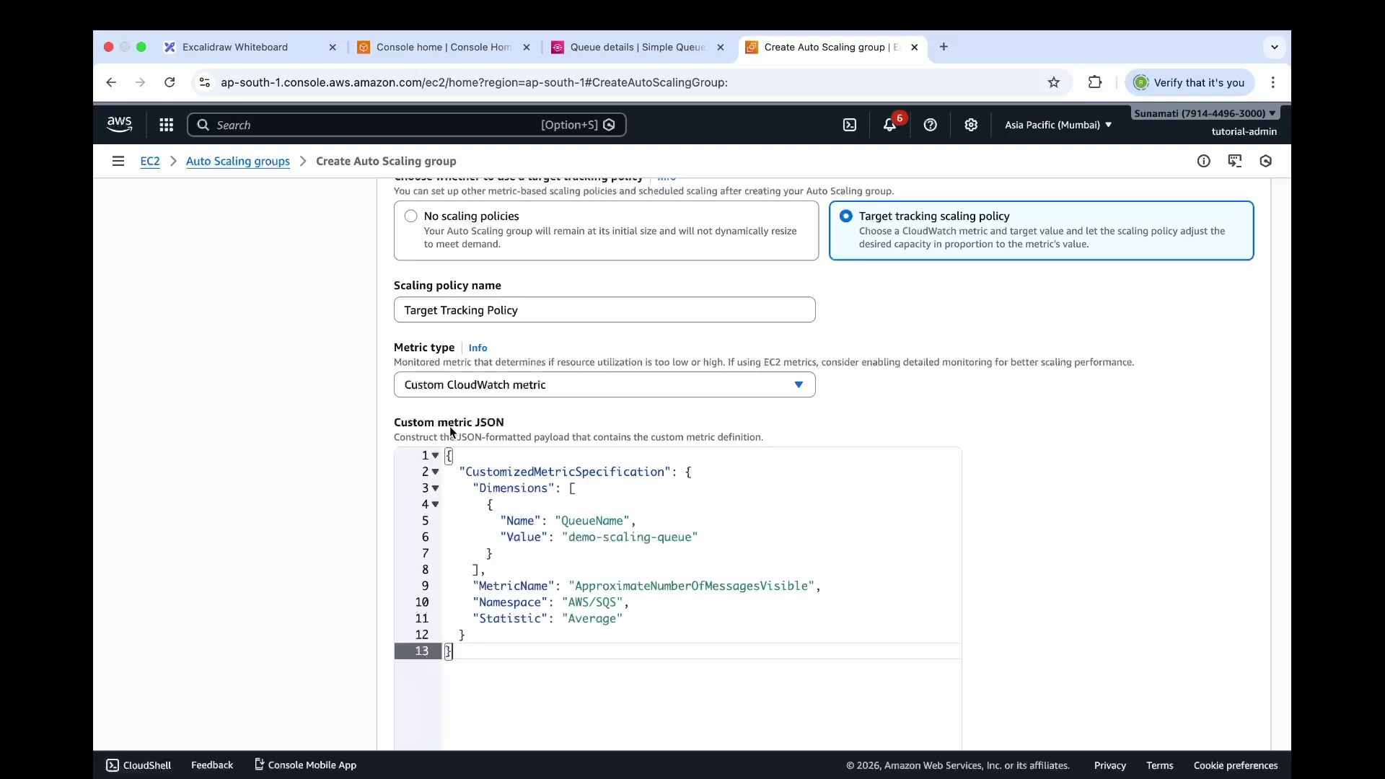
- Examine the custom metric JSON: the queue dimension's name and value, the metric name, the namespace and the statistic
{"action": "left_click", "coordinate": [538, 570]}
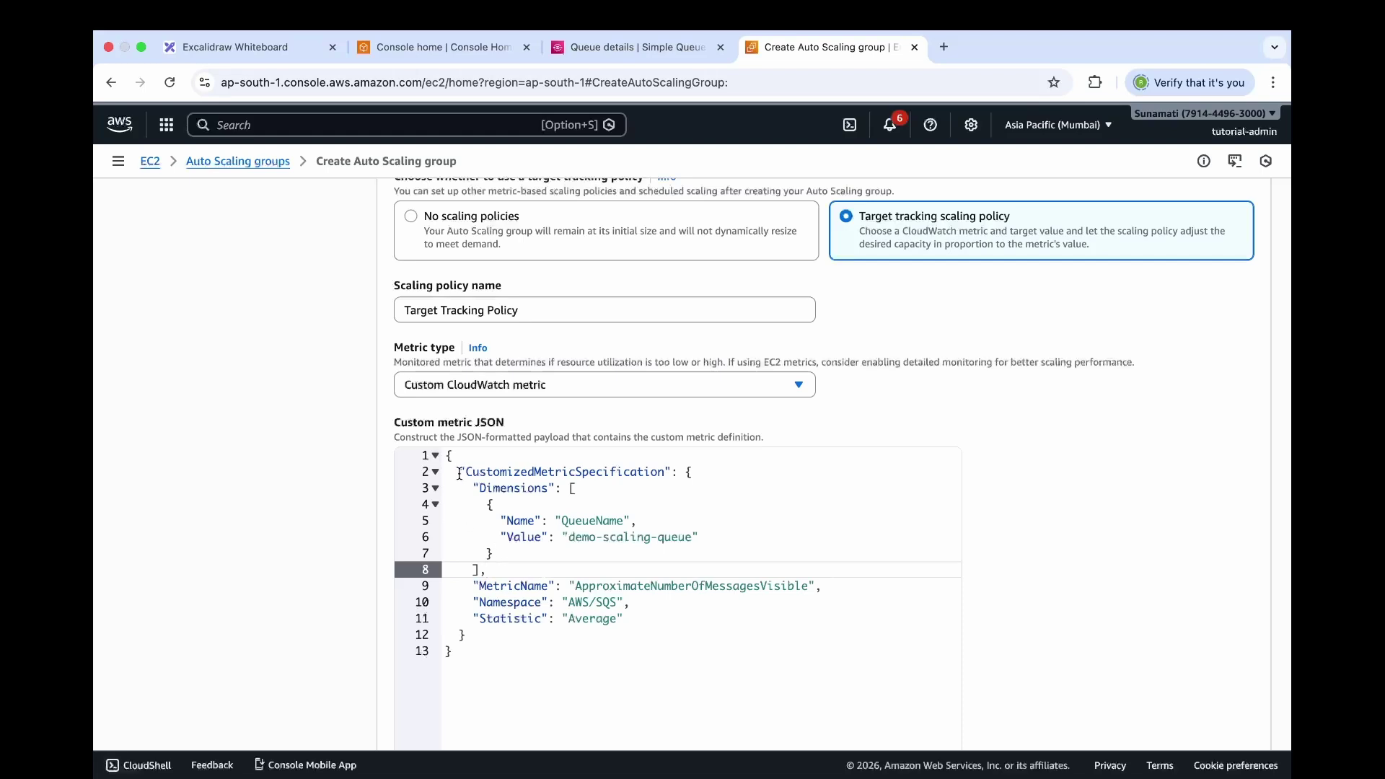
{"action": "left_click", "coordinate": [460, 473]}
{"action": "left_click_drag", "start_coordinate": [473, 488], "coordinate": [515, 562]}
{"action": "left_click", "coordinate": [521, 522]}
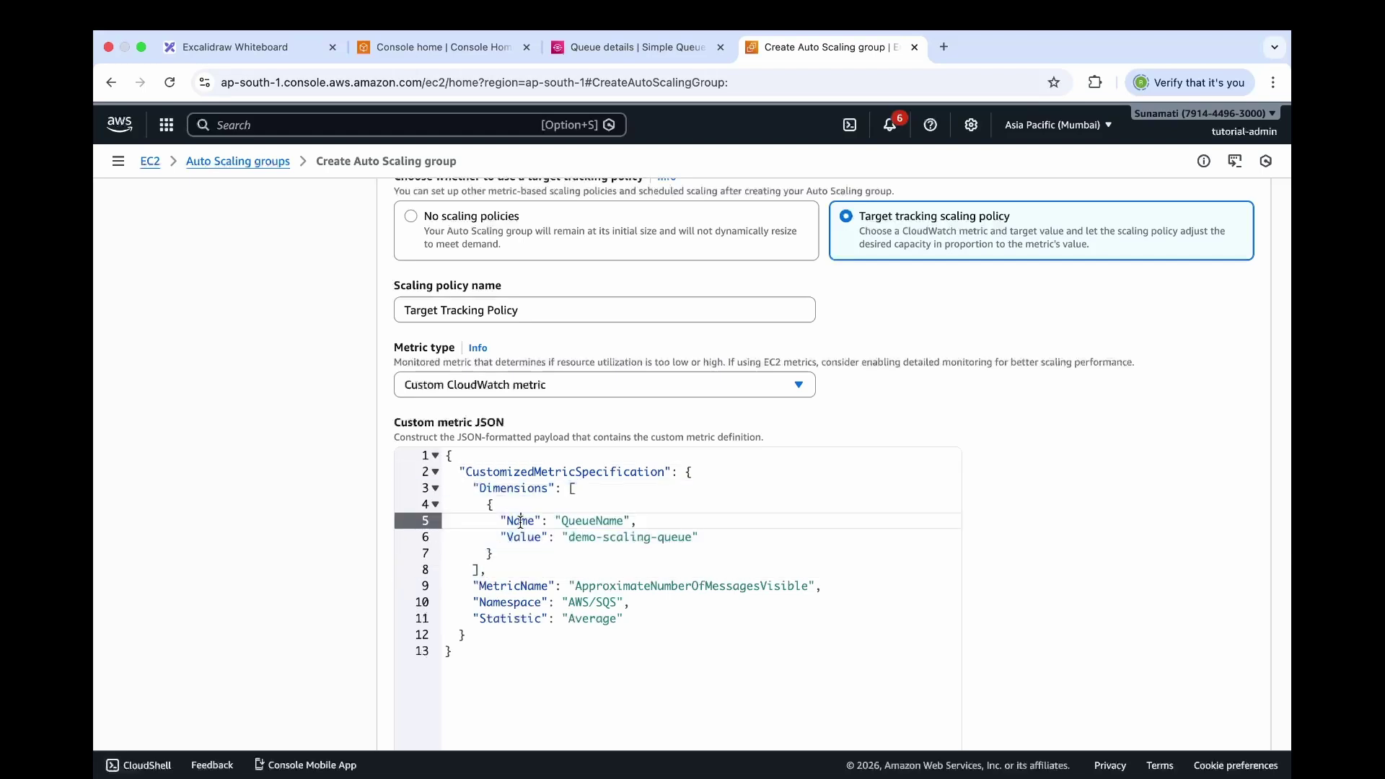
{"action": "left_click", "coordinate": [596, 520]}
{"action": "left_click", "coordinate": [519, 538]}
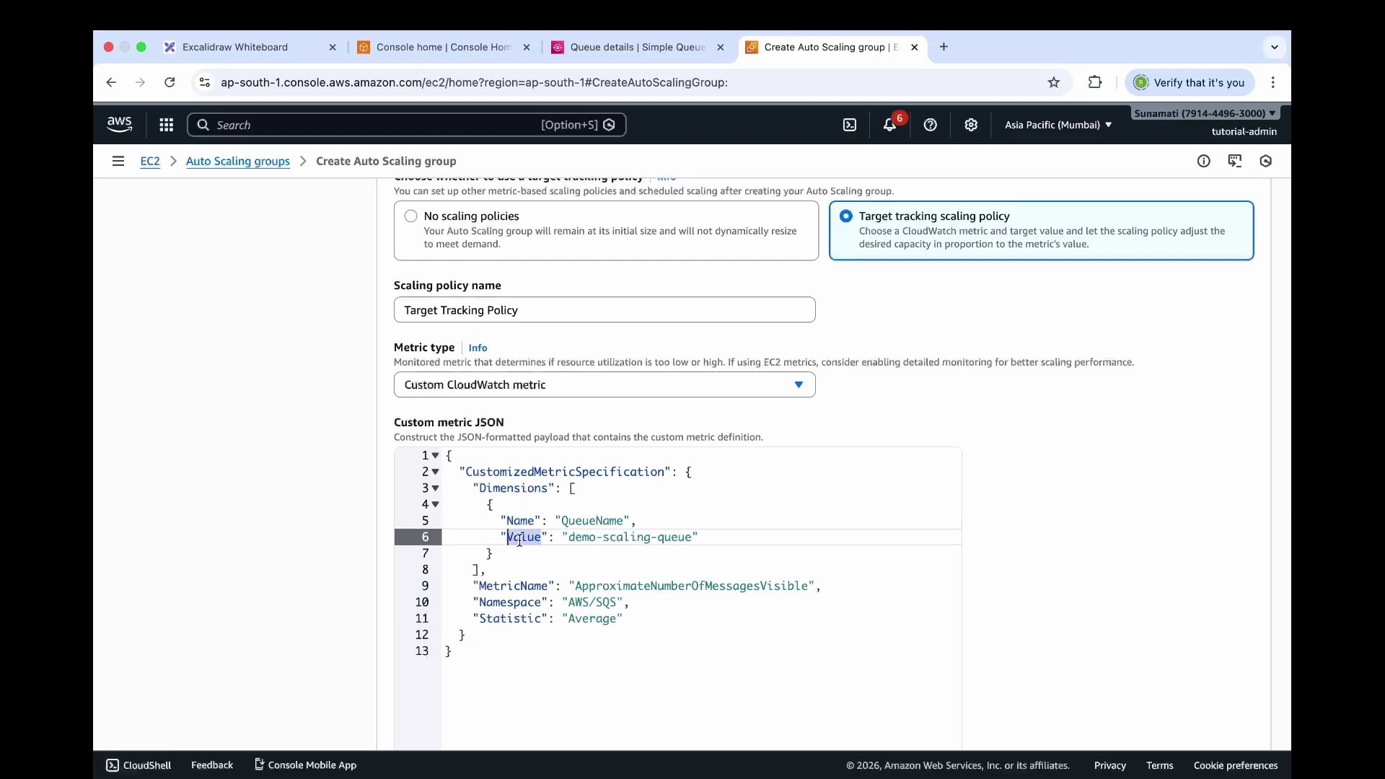
{"action": "double_click", "coordinate": [632, 538]}
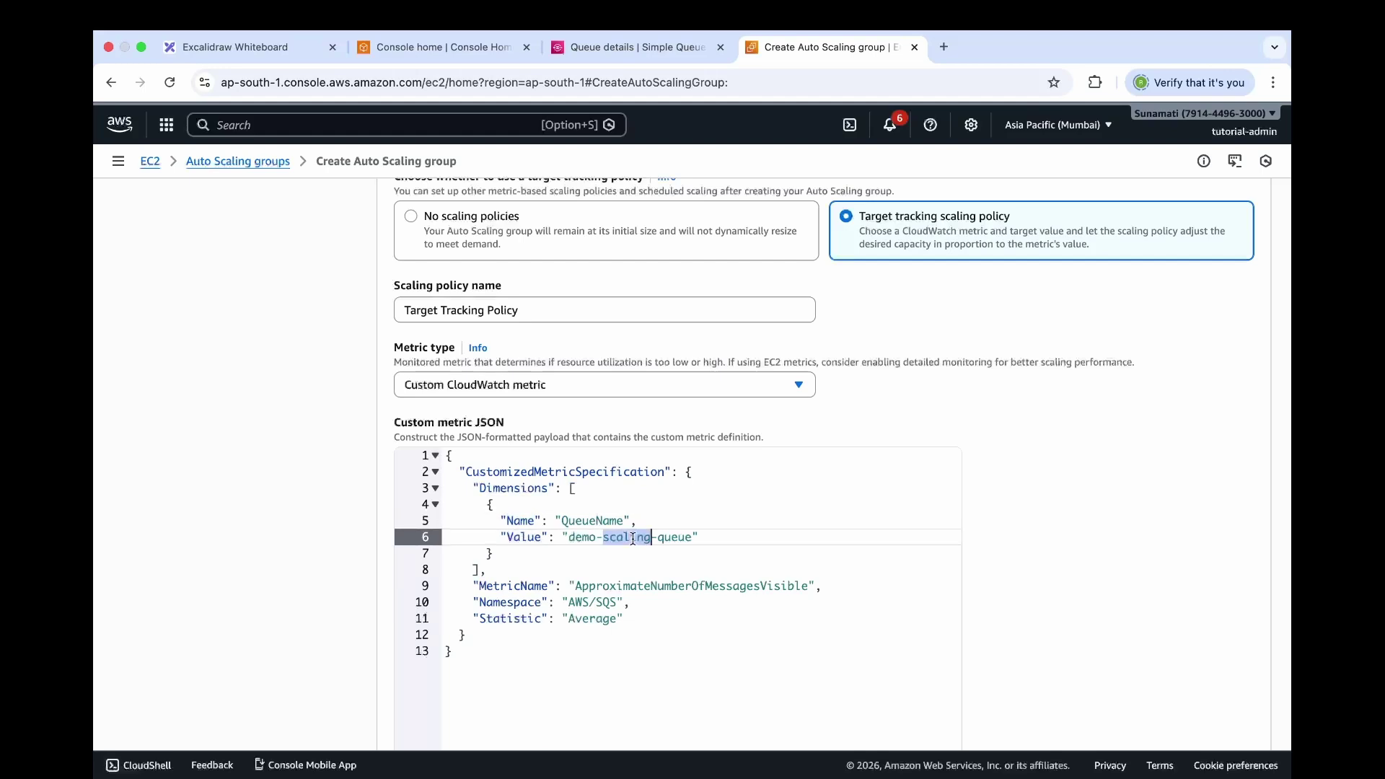
{"action": "left_click", "coordinate": [575, 547]}
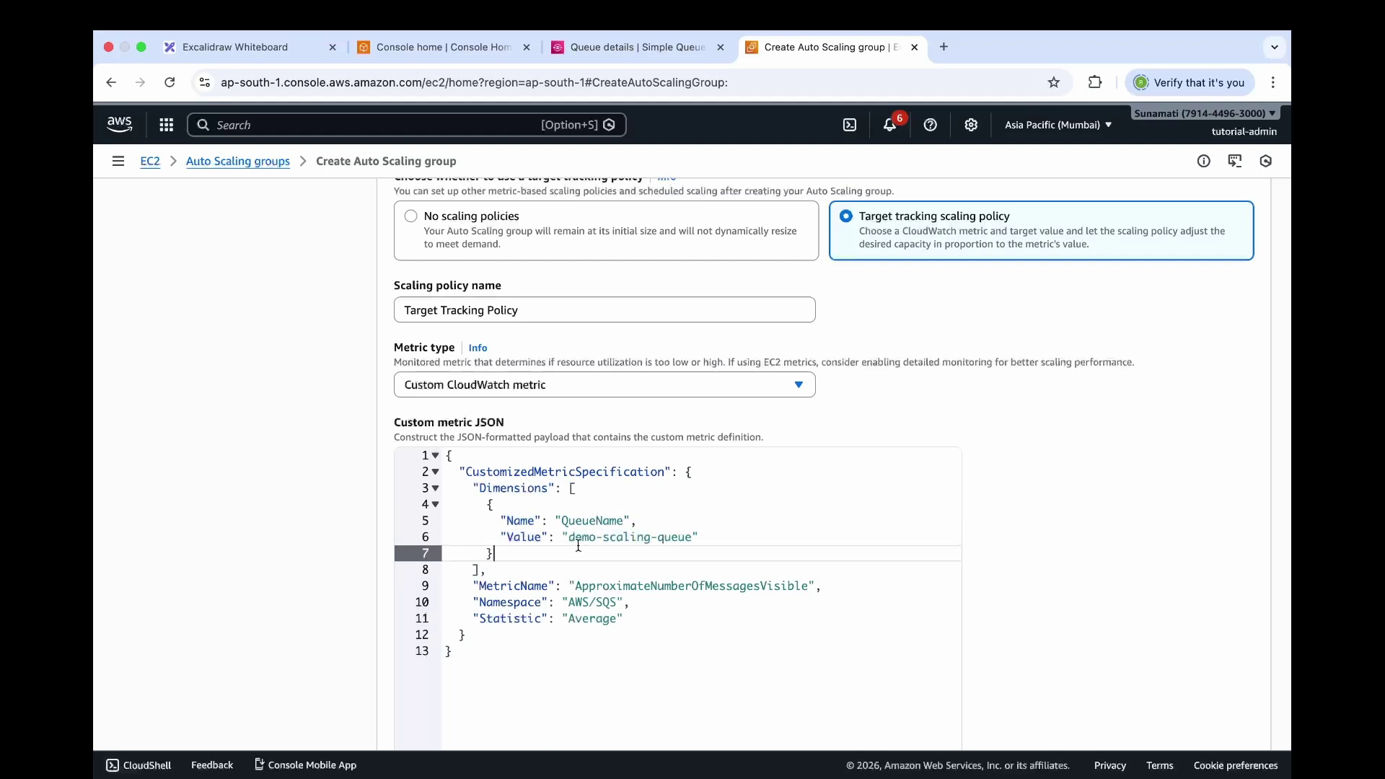
{"action": "left_click_drag", "start_coordinate": [569, 538], "coordinate": [692, 539]}
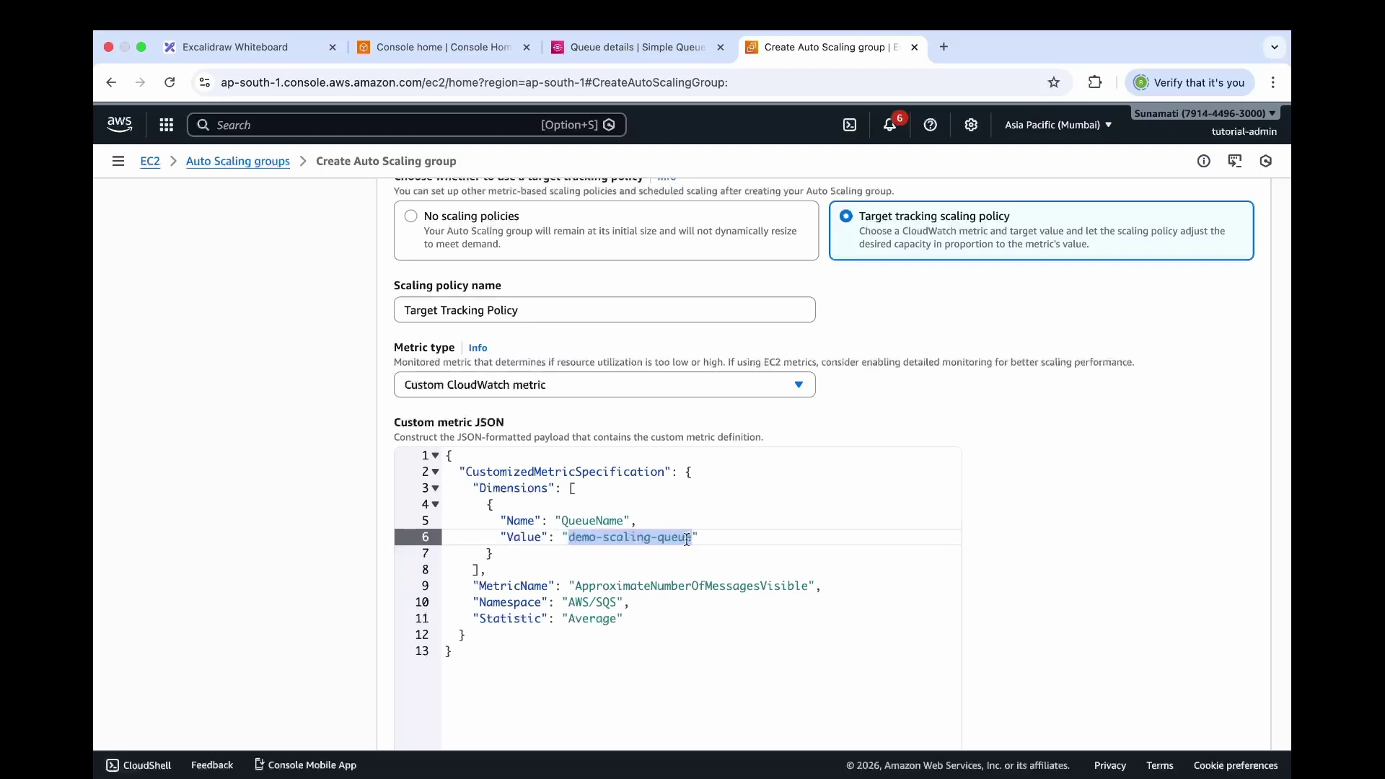
{"action": "double_click", "coordinate": [505, 585]}
{"action": "double_click", "coordinate": [628, 586]}
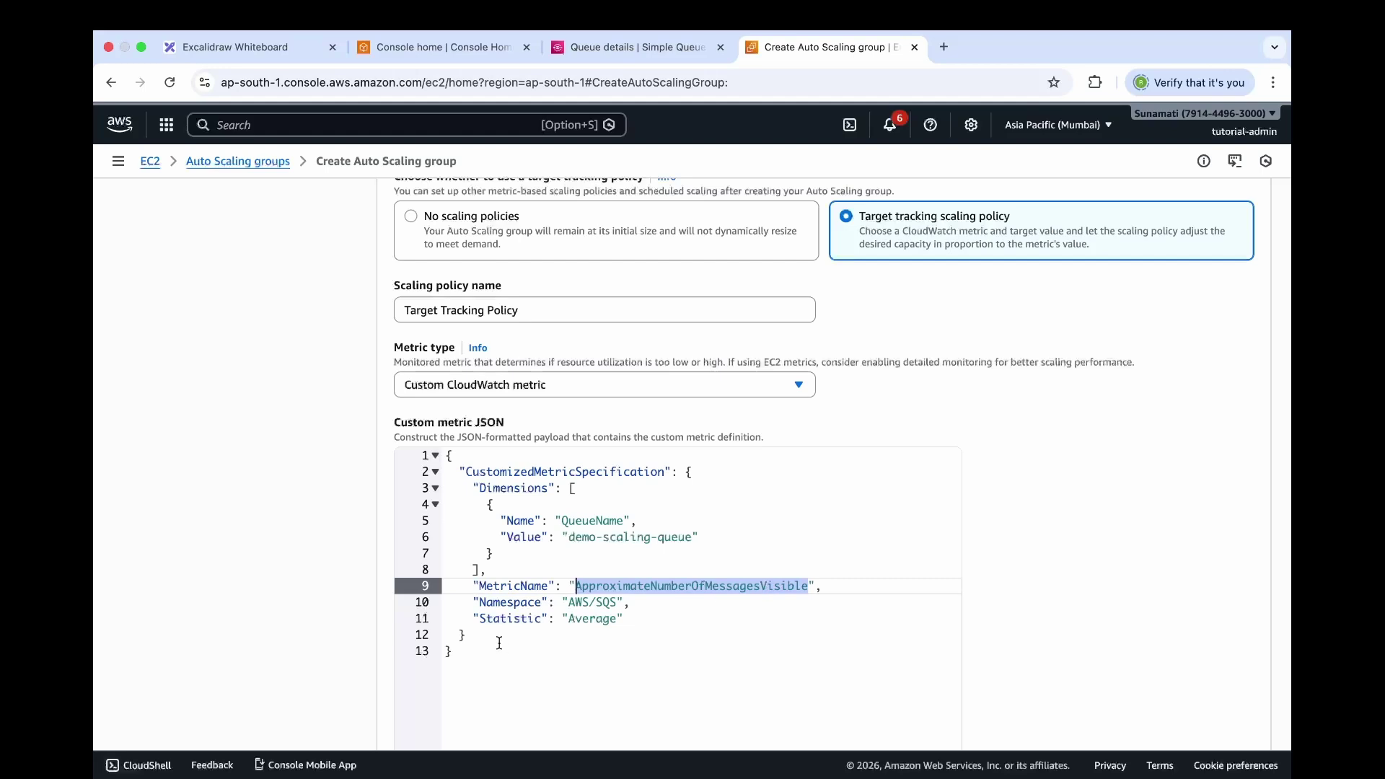
{"action": "left_click_drag", "start_coordinate": [473, 603], "coordinate": [671, 603]}
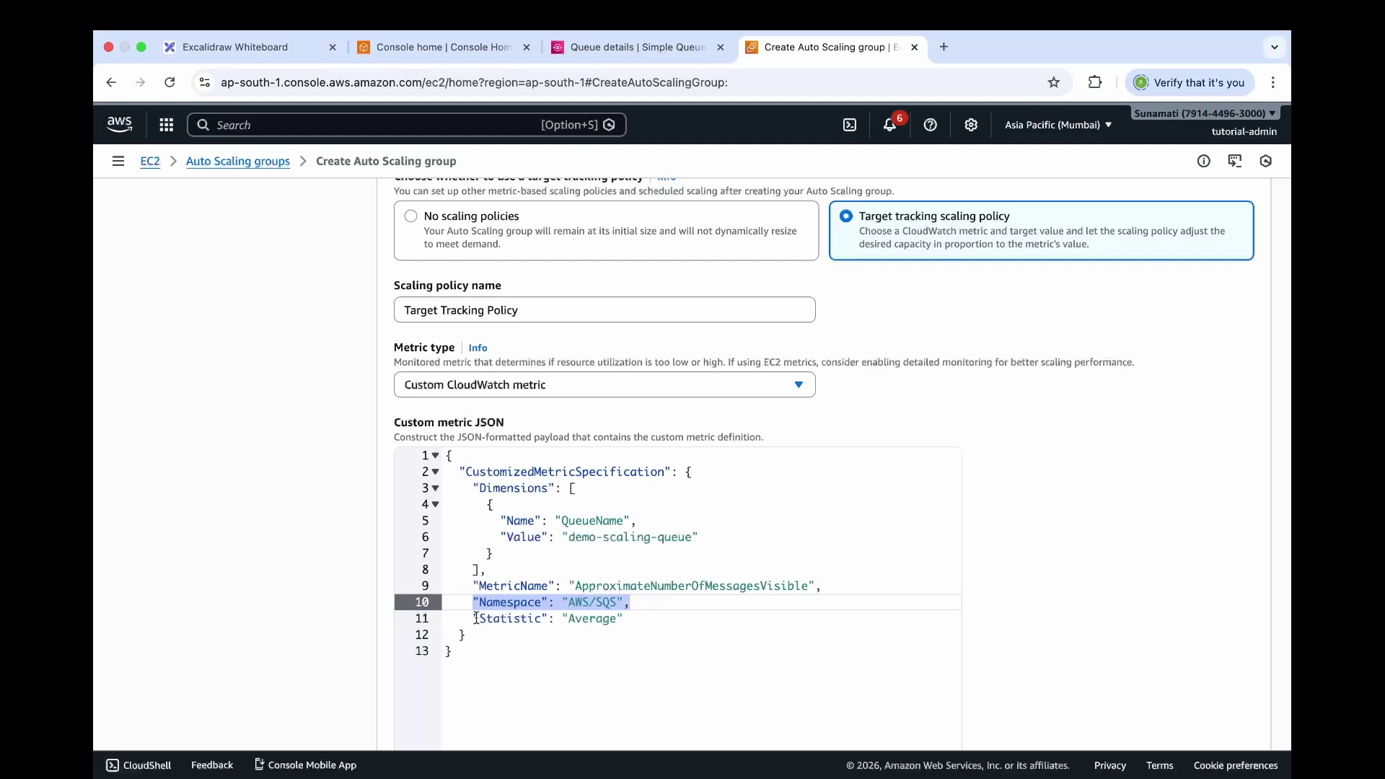
{"action": "left_click_drag", "start_coordinate": [473, 618], "coordinate": [622, 618]}
{"action": "left_click", "coordinate": [624, 619]}
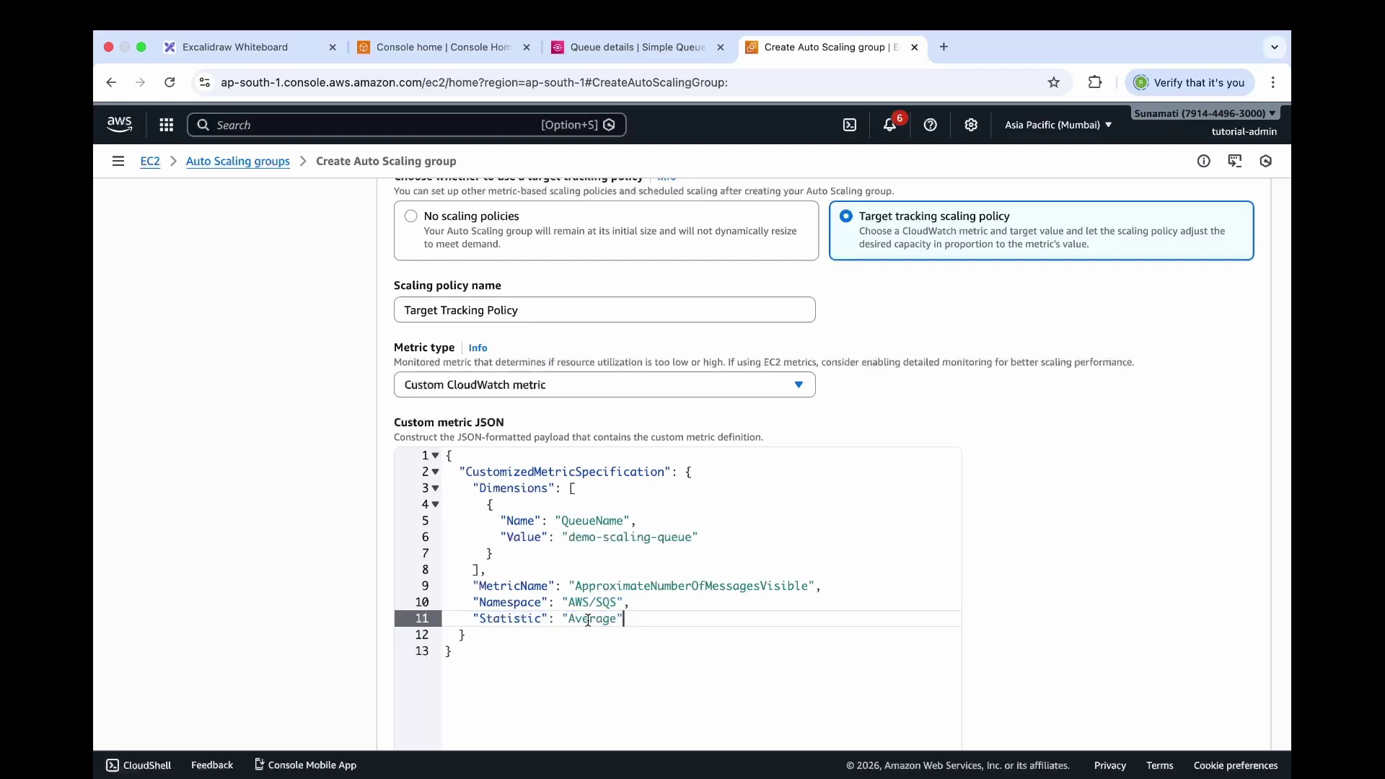
{"action": "double_click", "coordinate": [588, 619]}
- Set the tracking policy's target value to 1 and its instance warmup to 60 seconds
{"action": "scroll", "coordinate": [934, 614], "scroll_direction": "down", "scroll_amount": 7}
{"action": "scroll", "coordinate": [936, 618], "scroll_direction": "down", "scroll_amount": 1}
{"action": "left_click", "coordinate": [424, 382]}
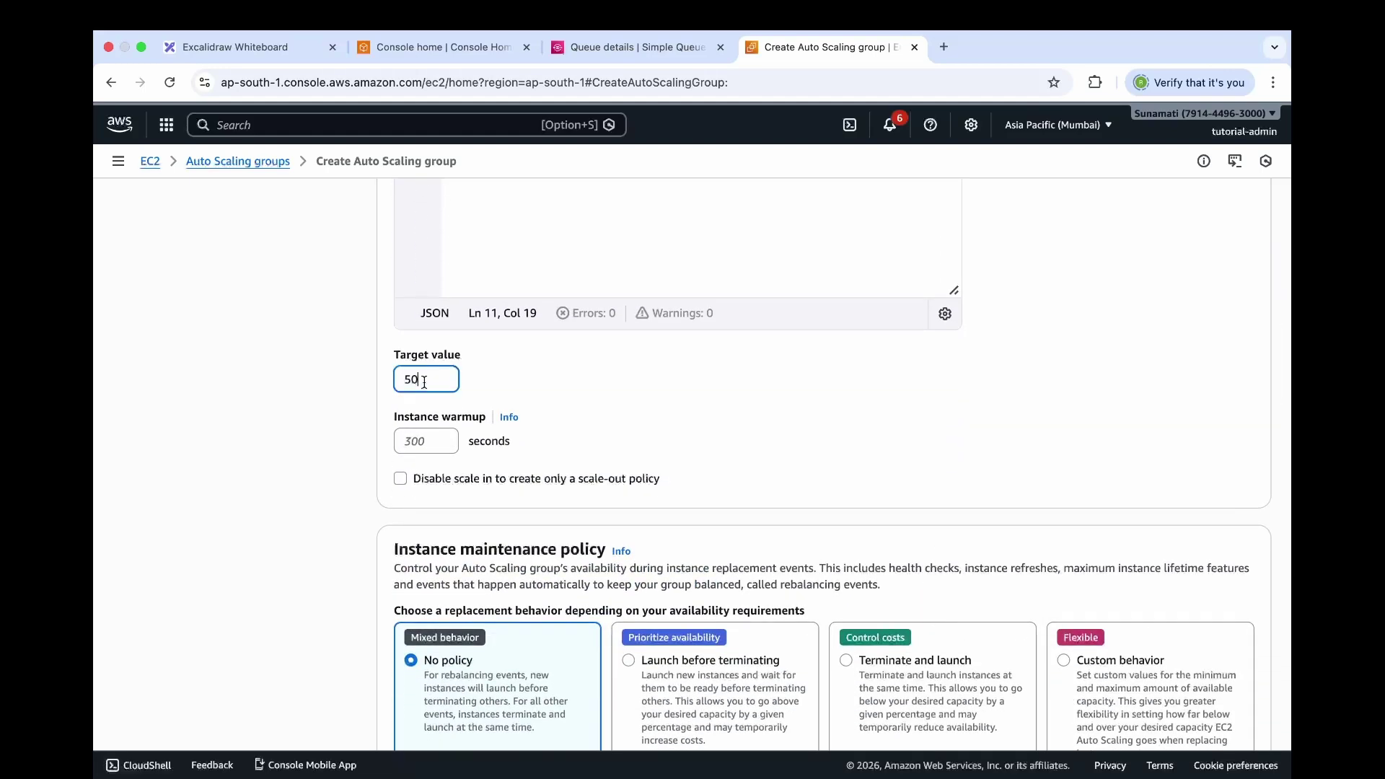
{"action": "double_click", "coordinate": [424, 382]}
{"action": "type", "text": "1"}
{"action": "left_click", "coordinate": [421, 443]}
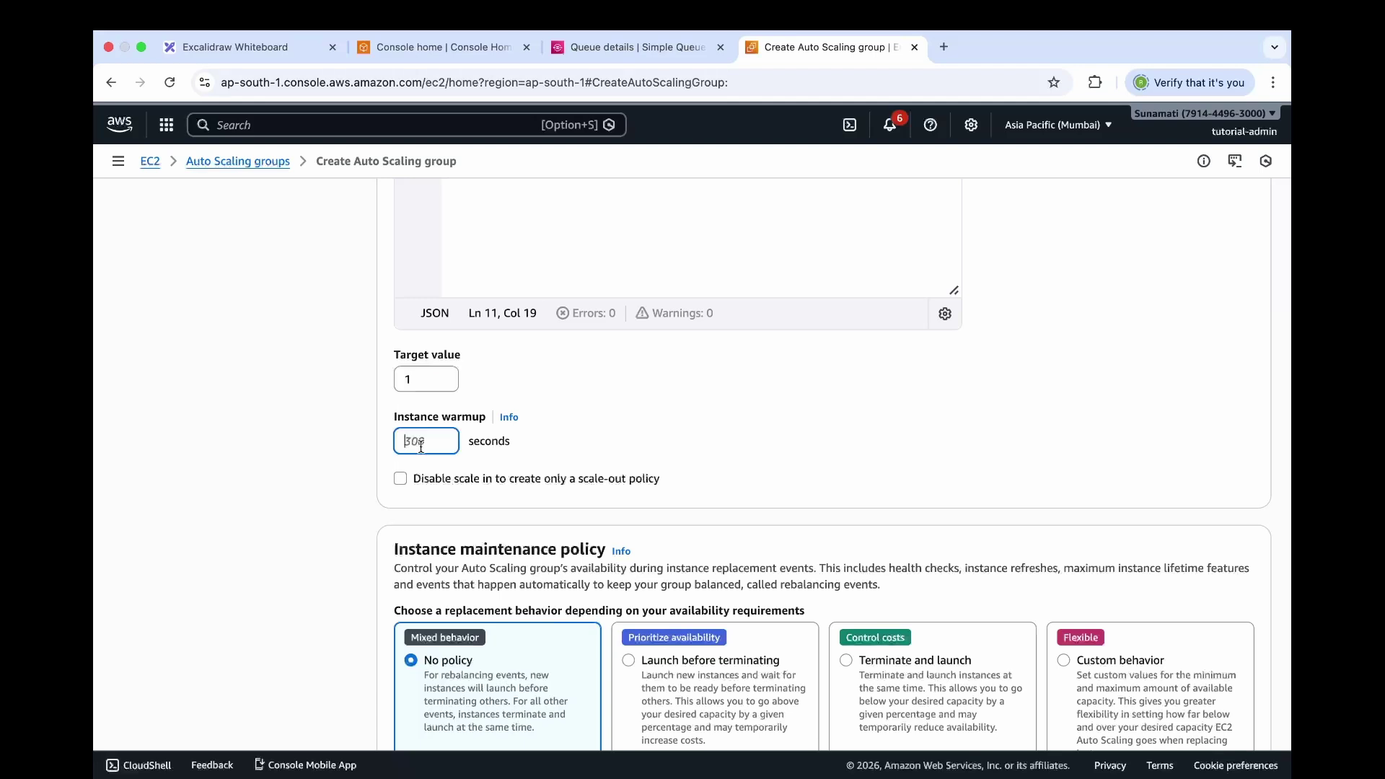
{"action": "type", "text": "60"}
- Keep the remaining default settings, add no notifications or tags, and create the Auto Scaling group
{"action": "scroll", "coordinate": [488, 466], "scroll_direction": "down", "scroll_amount": 10}
{"action": "scroll", "coordinate": [488, 466], "scroll_direction": "down", "scroll_amount": 3}
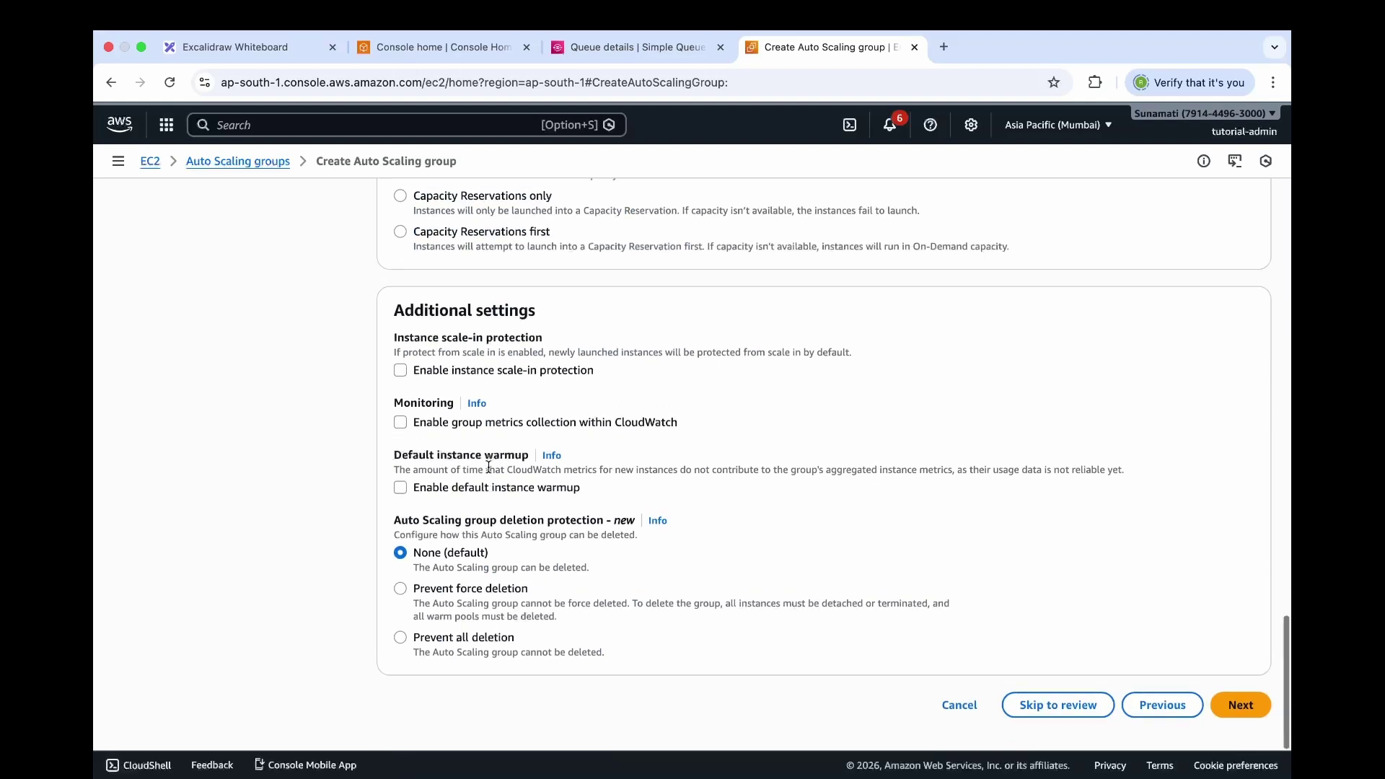
{"action": "left_click", "coordinate": [1238, 711]}
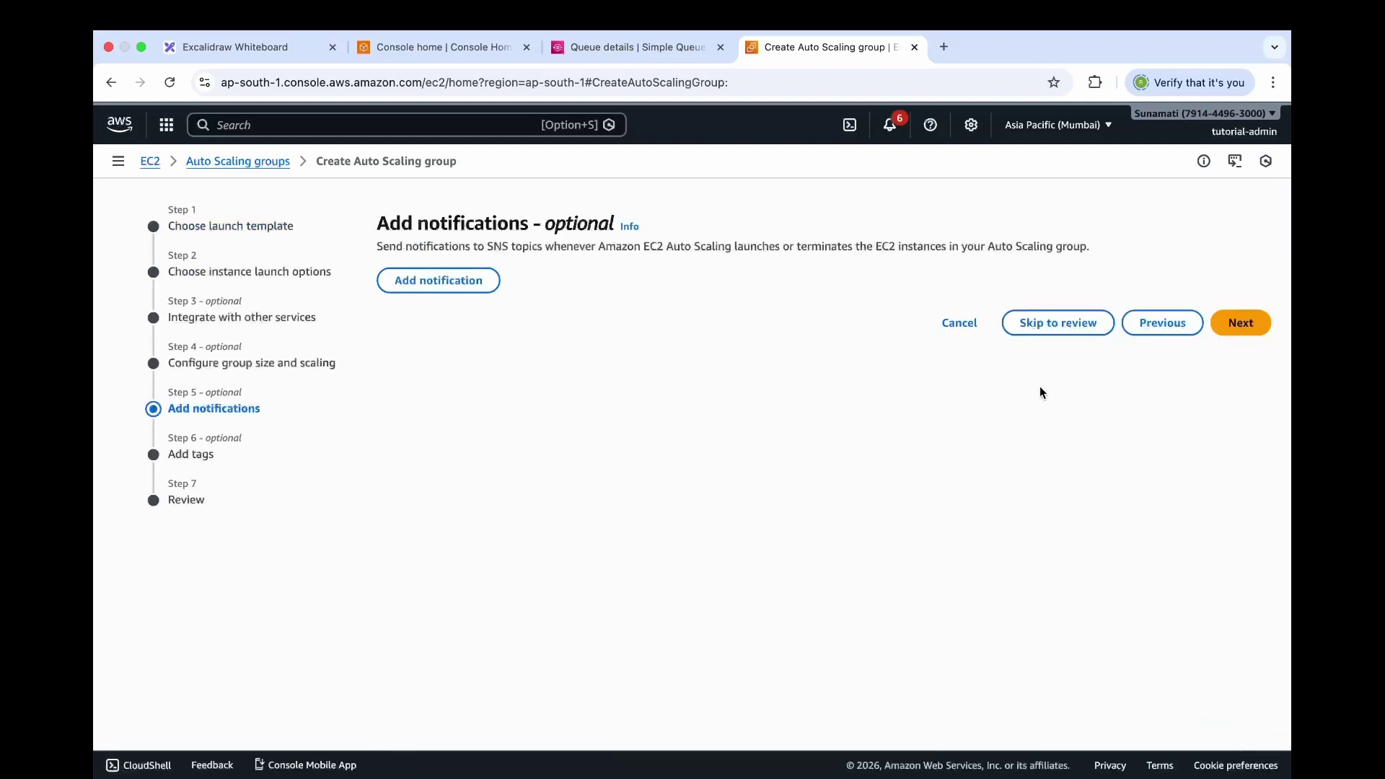
{"action": "left_click", "coordinate": [1238, 325]}
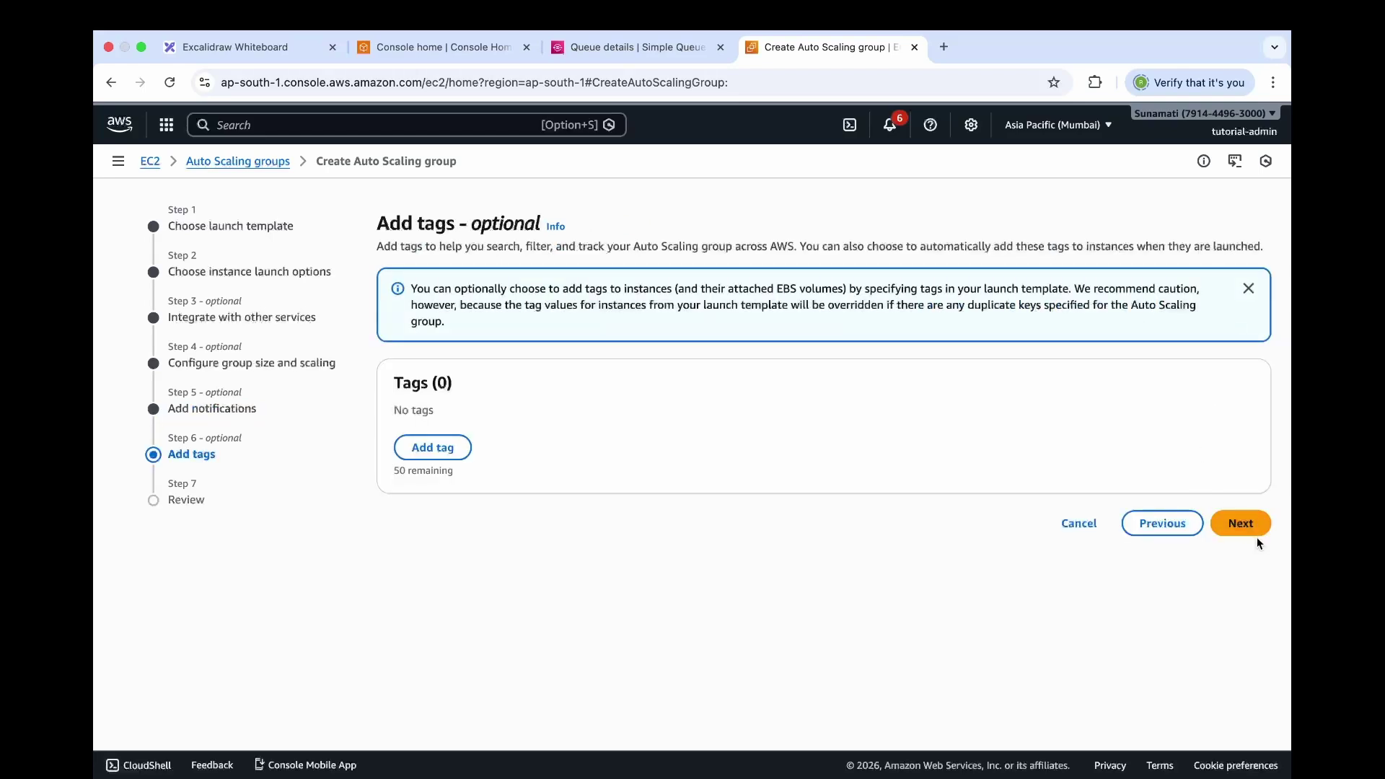
{"action": "left_click", "coordinate": [1240, 524]}
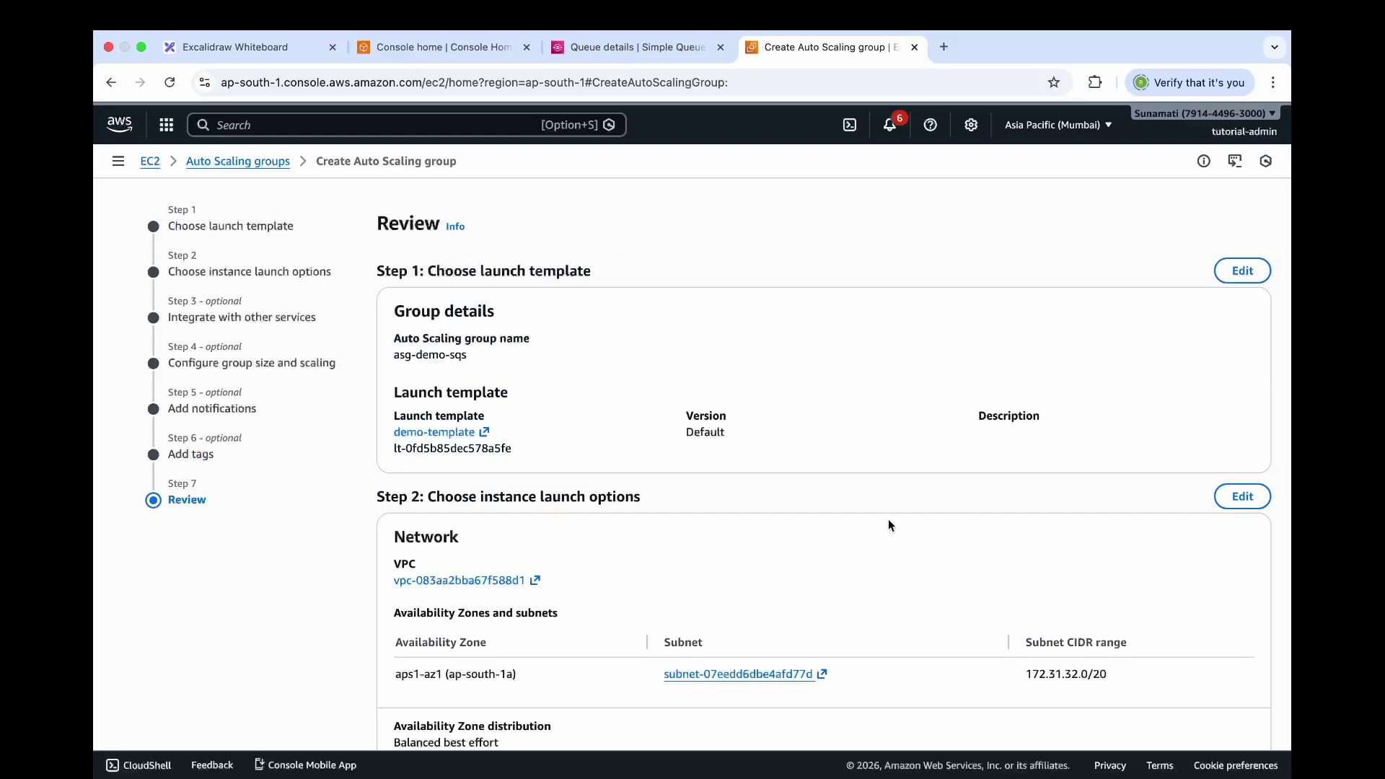
{"action": "scroll", "coordinate": [889, 518], "scroll_direction": "down", "scroll_amount": 20}
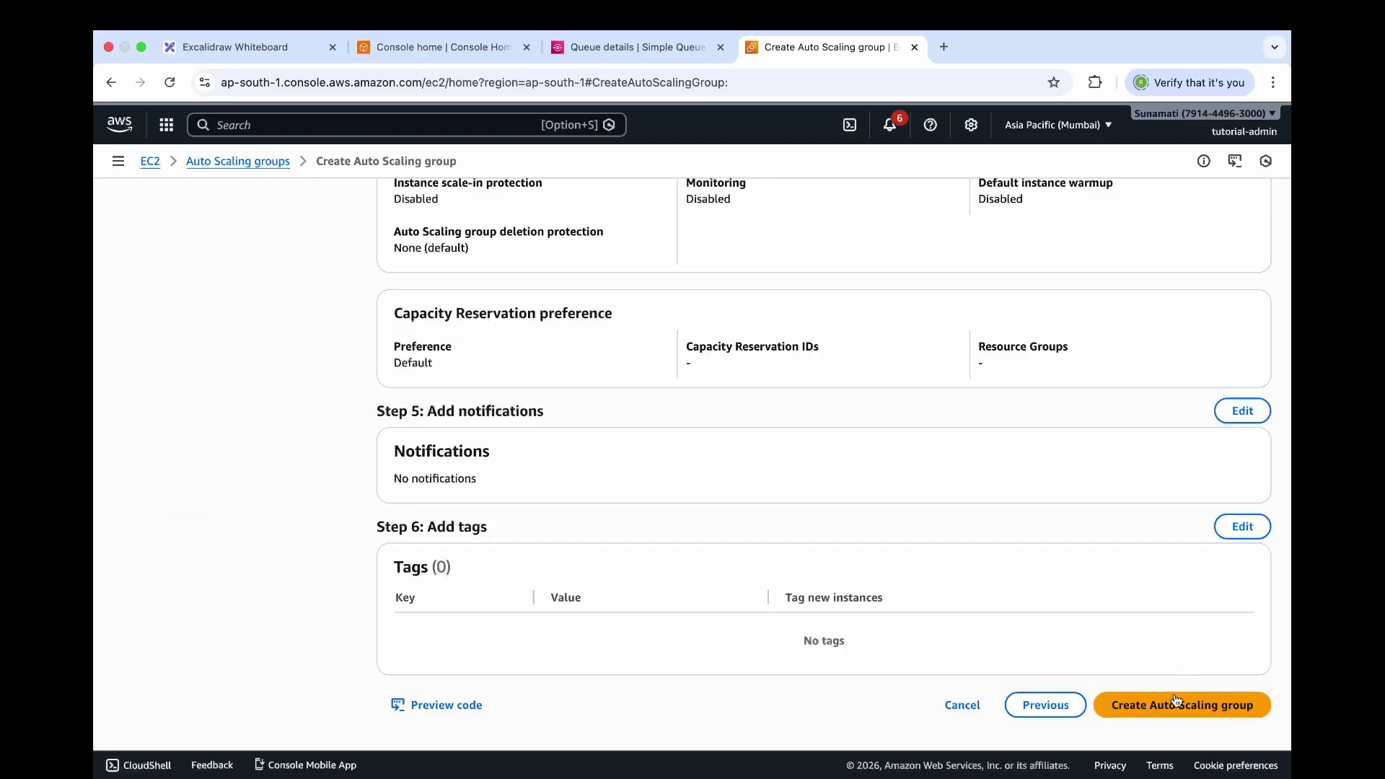
{"action": "left_click", "coordinate": [1168, 708]}
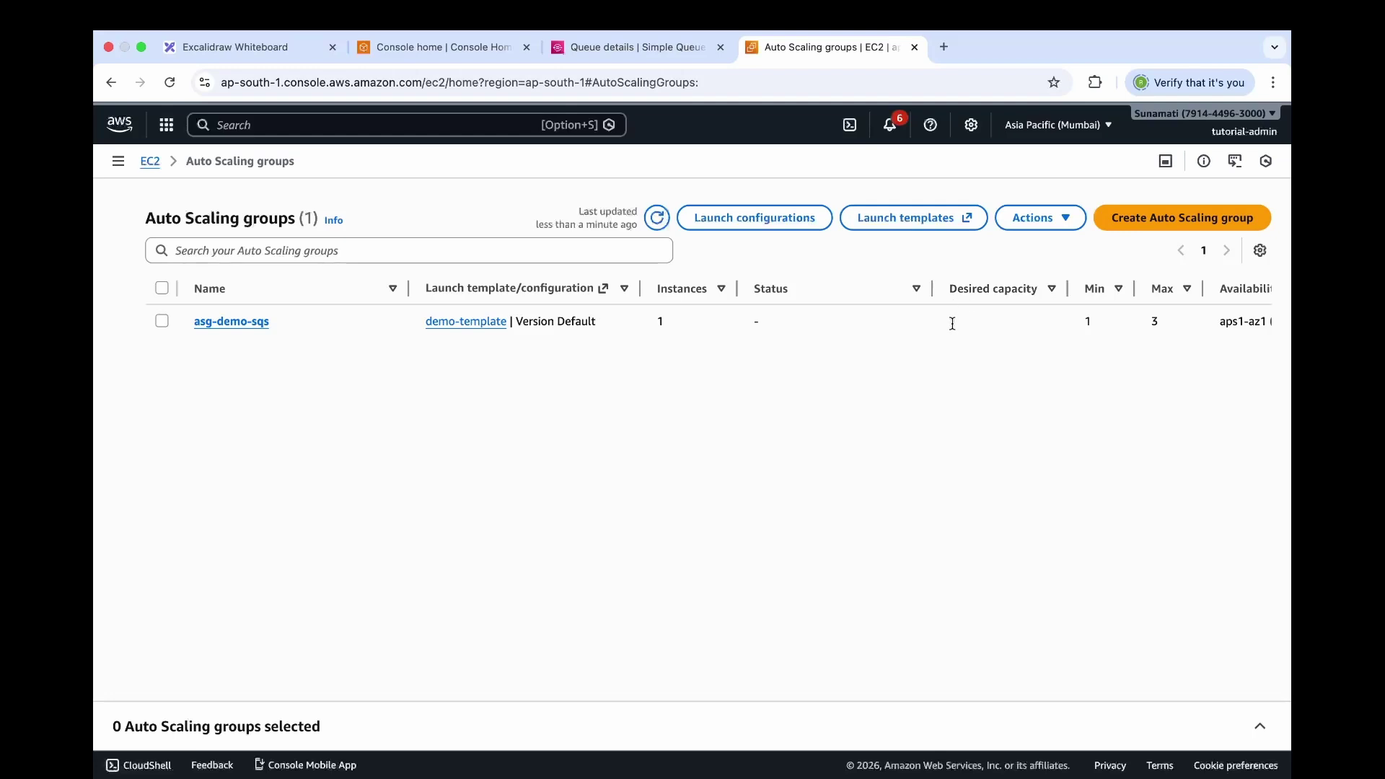
- Check the capacity limits of the asg-demo-sqs Auto Scaling group and examine its activity history
{"action": "scroll", "coordinate": [950, 323], "scroll_direction": "right", "scroll_amount": 3}
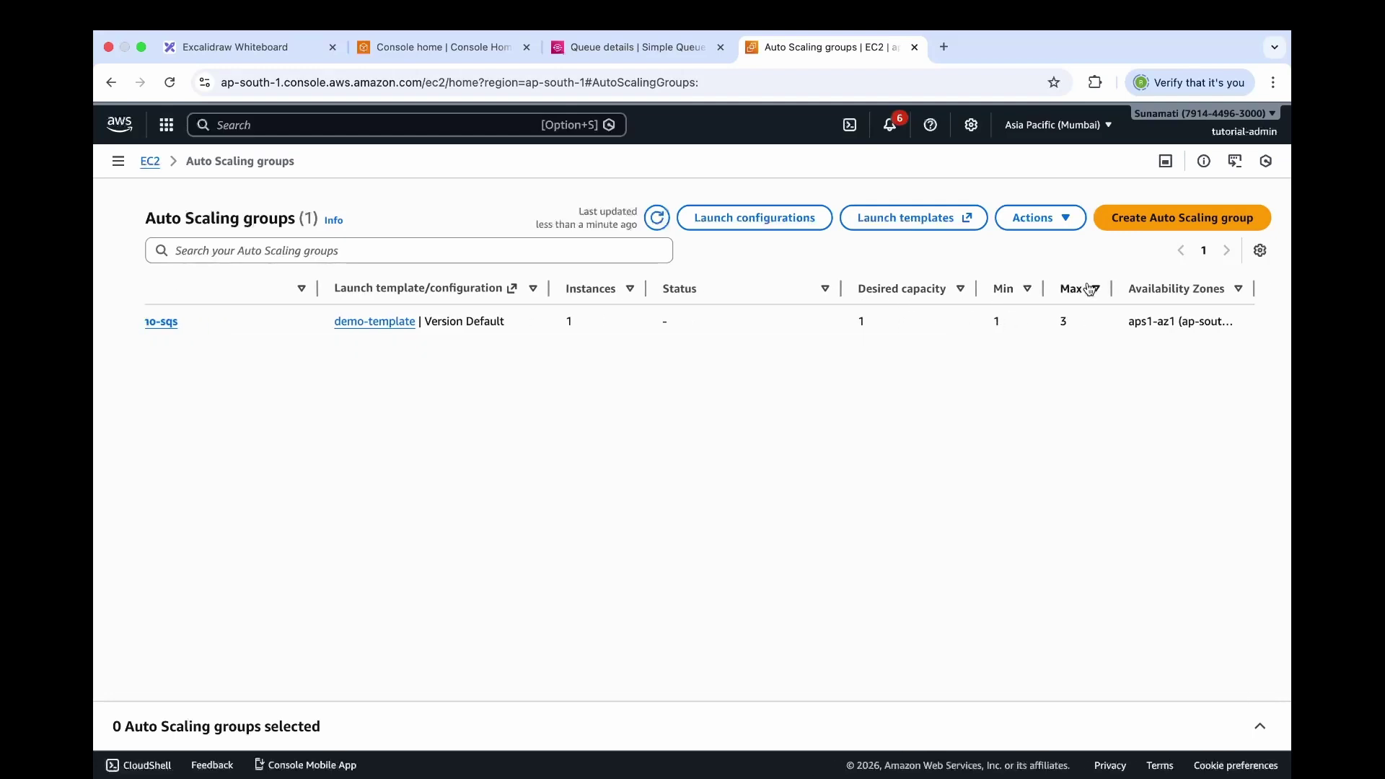
{"action": "scroll", "coordinate": [1056, 320], "scroll_direction": "left", "scroll_amount": 3}
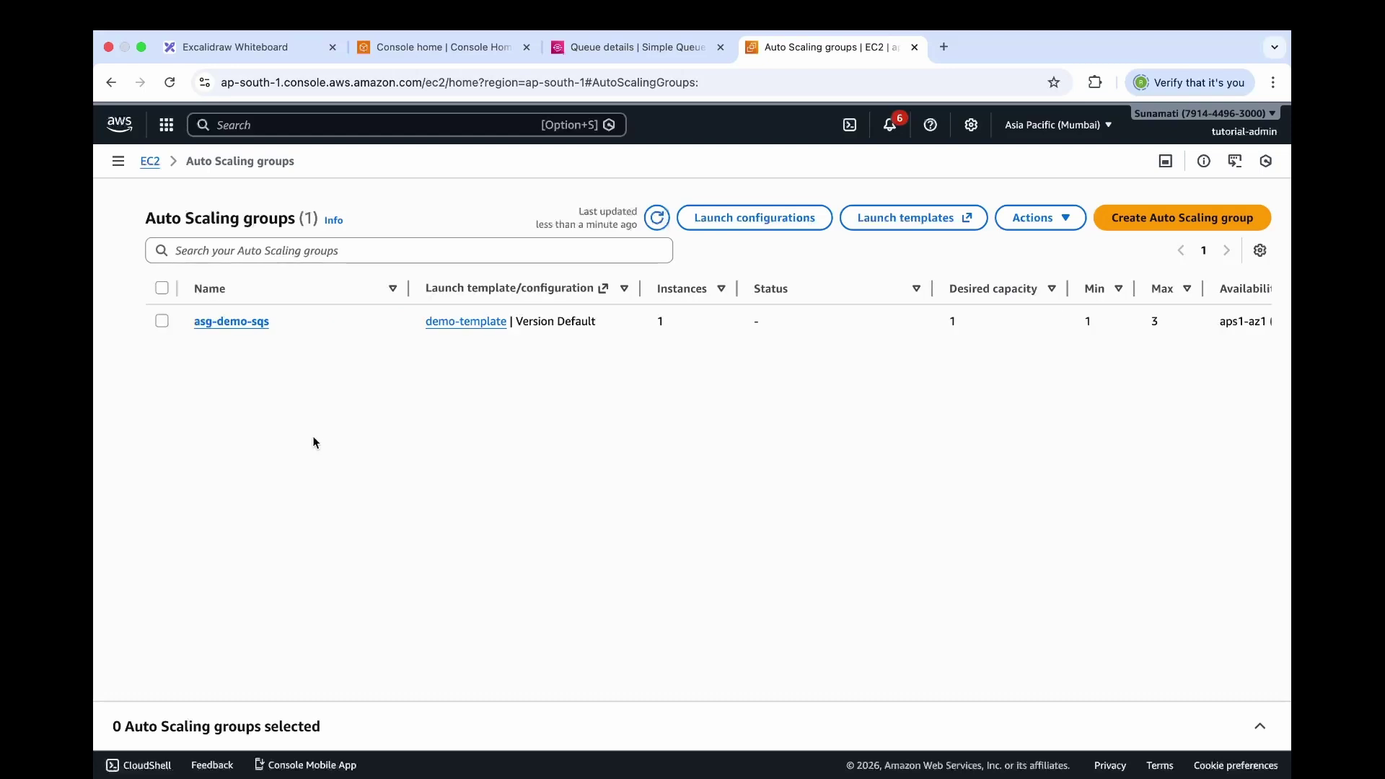
{"action": "left_click", "coordinate": [230, 325]}
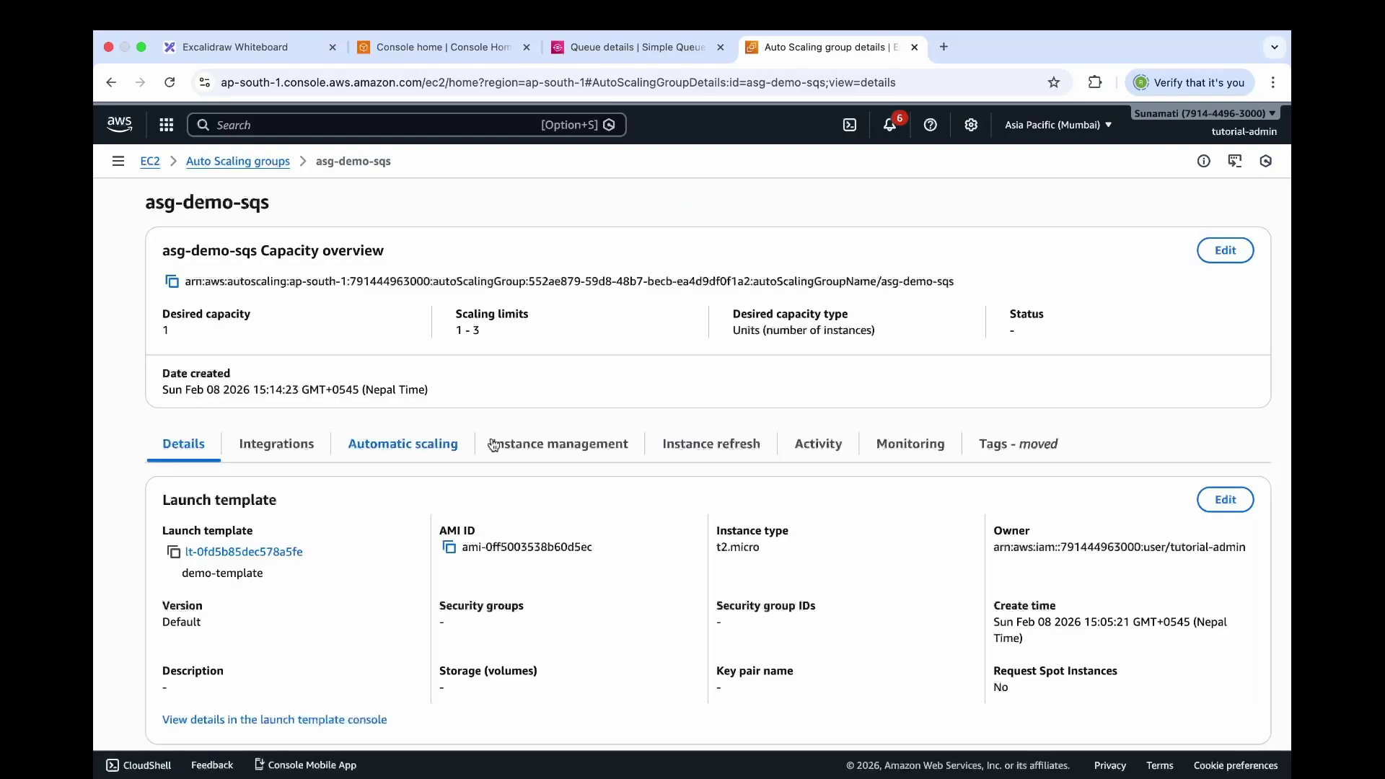
{"action": "left_click", "coordinate": [819, 445]}
{"action": "scroll", "coordinate": [797, 501], "scroll_direction": "down", "scroll_amount": 3}
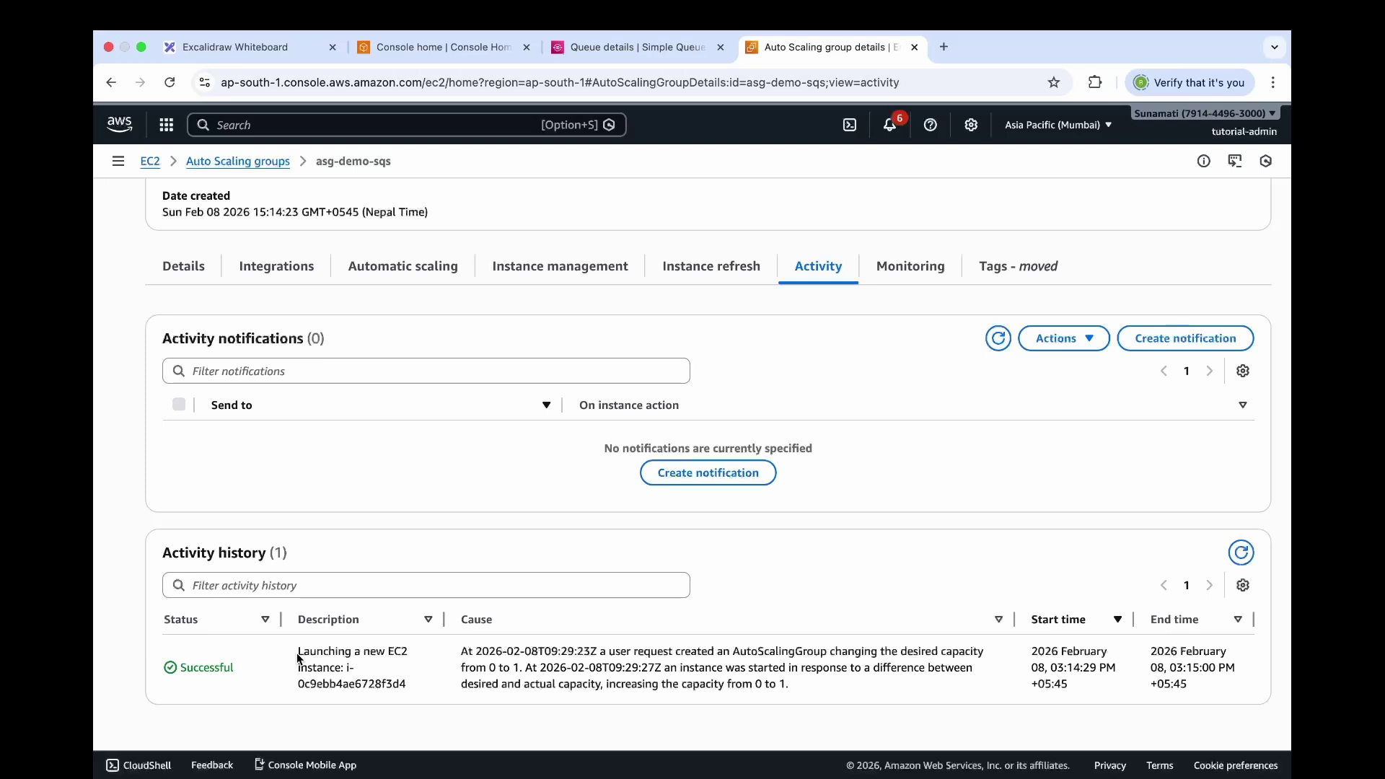
- Switch to the SQS console and send a message with the body m1 to demo-scaling-queue
{"action": "left_click", "coordinate": [632, 49]}
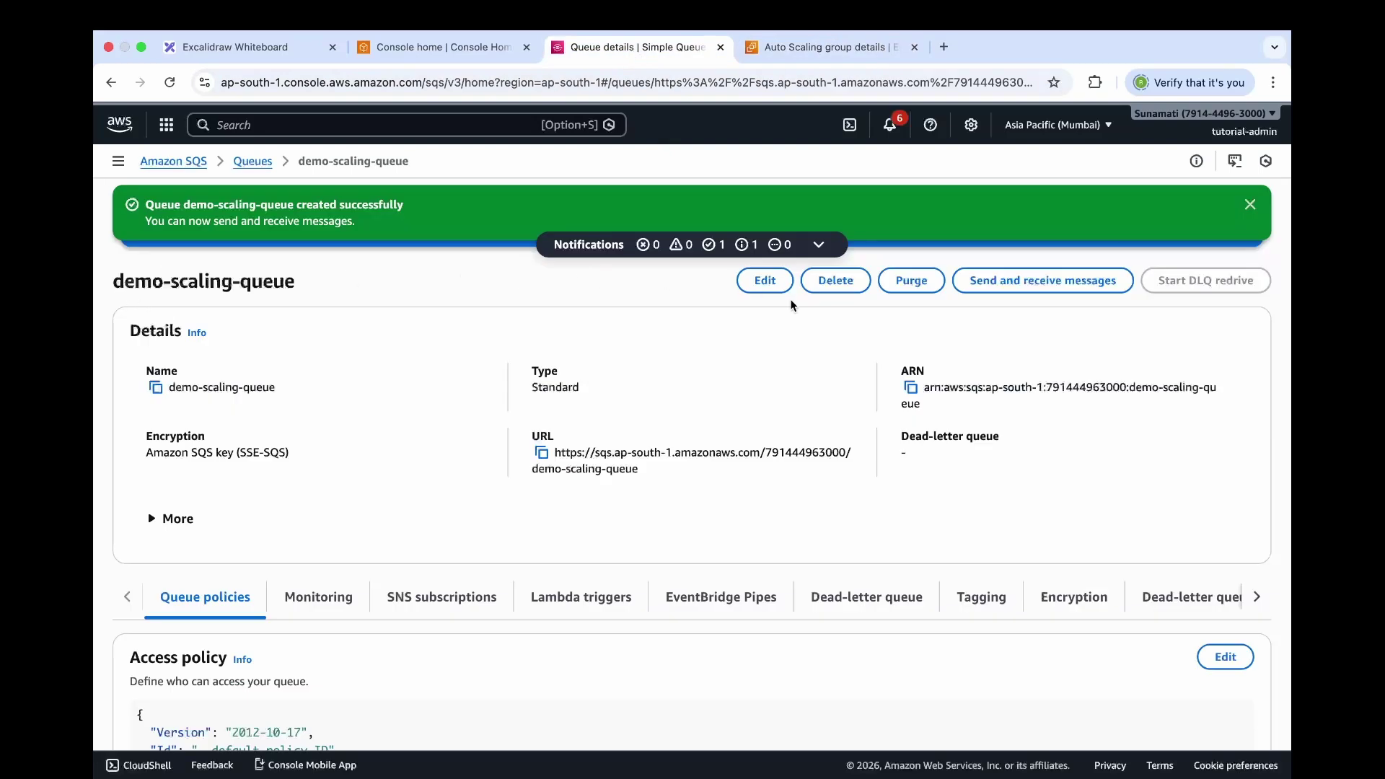
{"action": "left_click", "coordinate": [993, 284]}
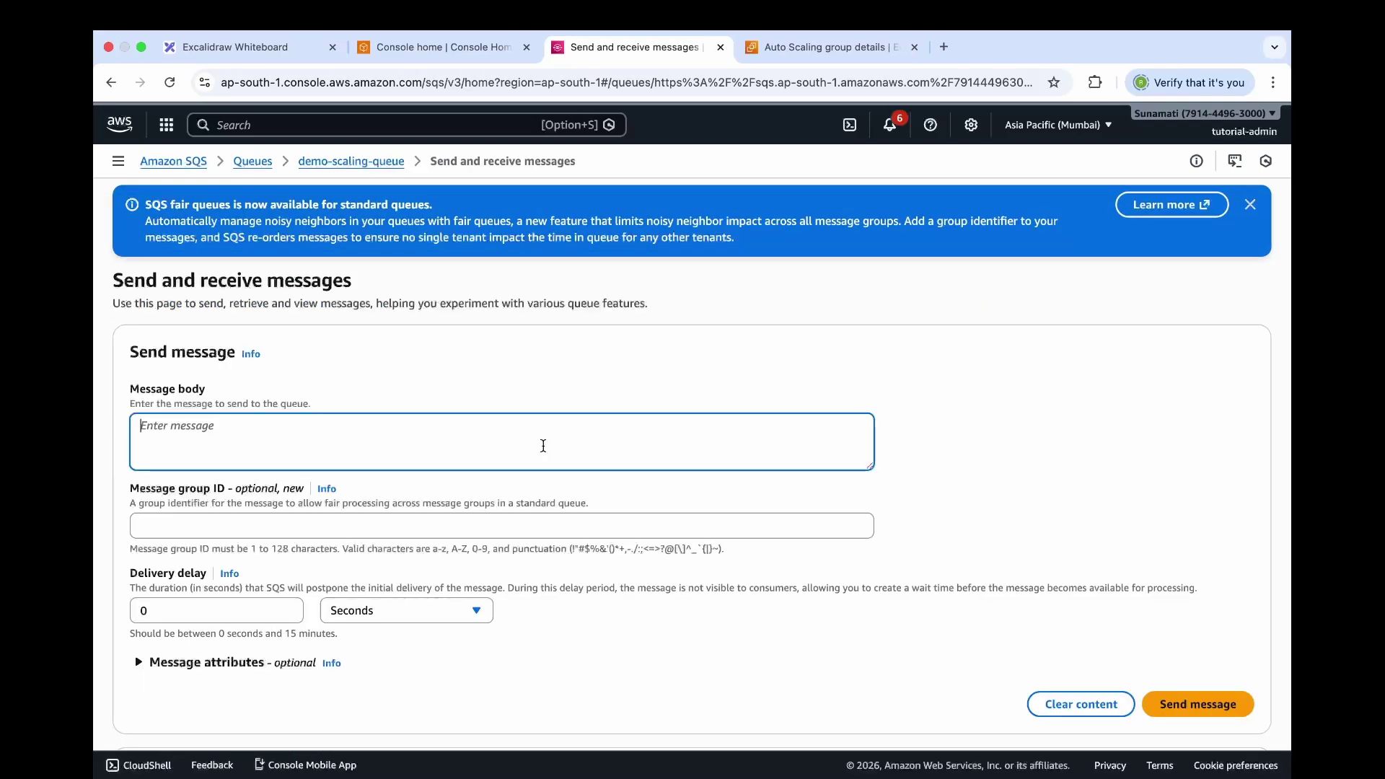
{"action": "type", "text": "m1"}
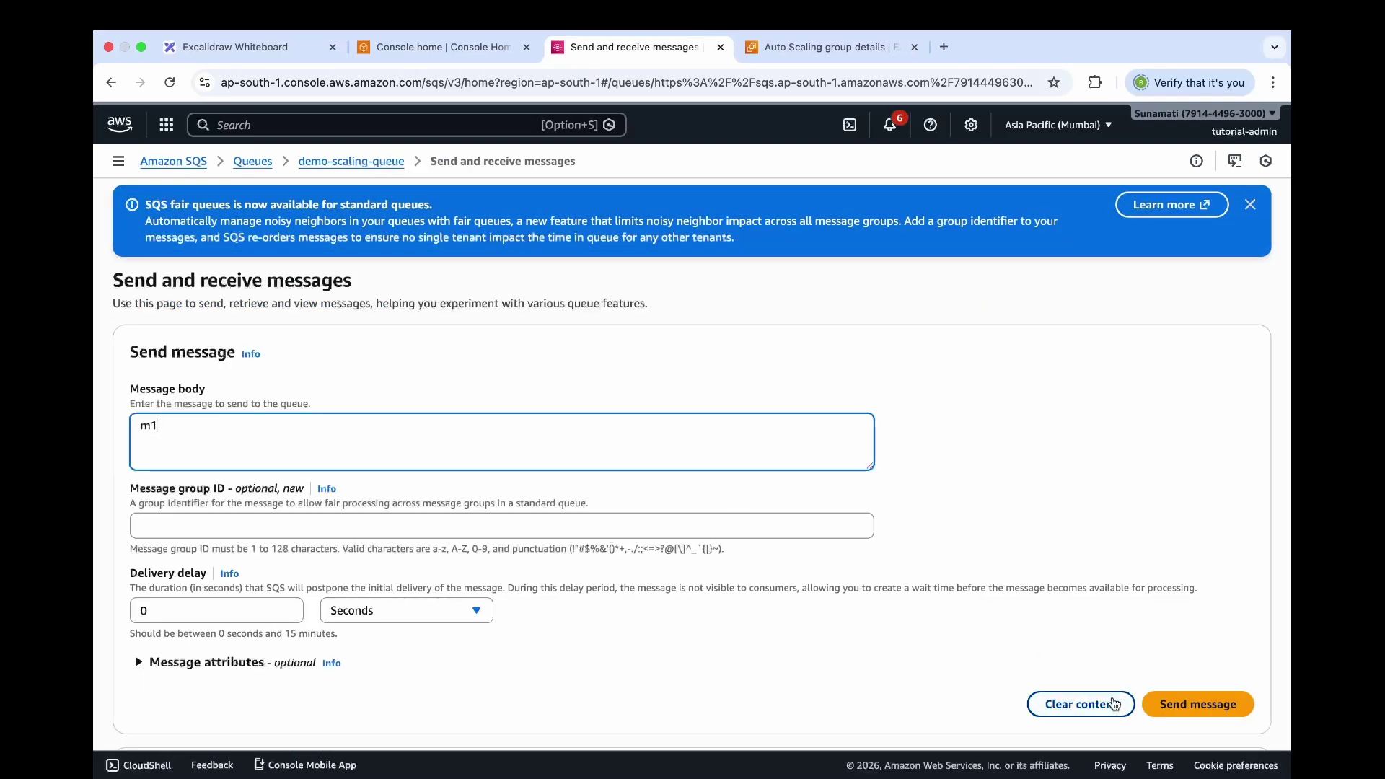
{"action": "left_click", "coordinate": [1191, 707]}
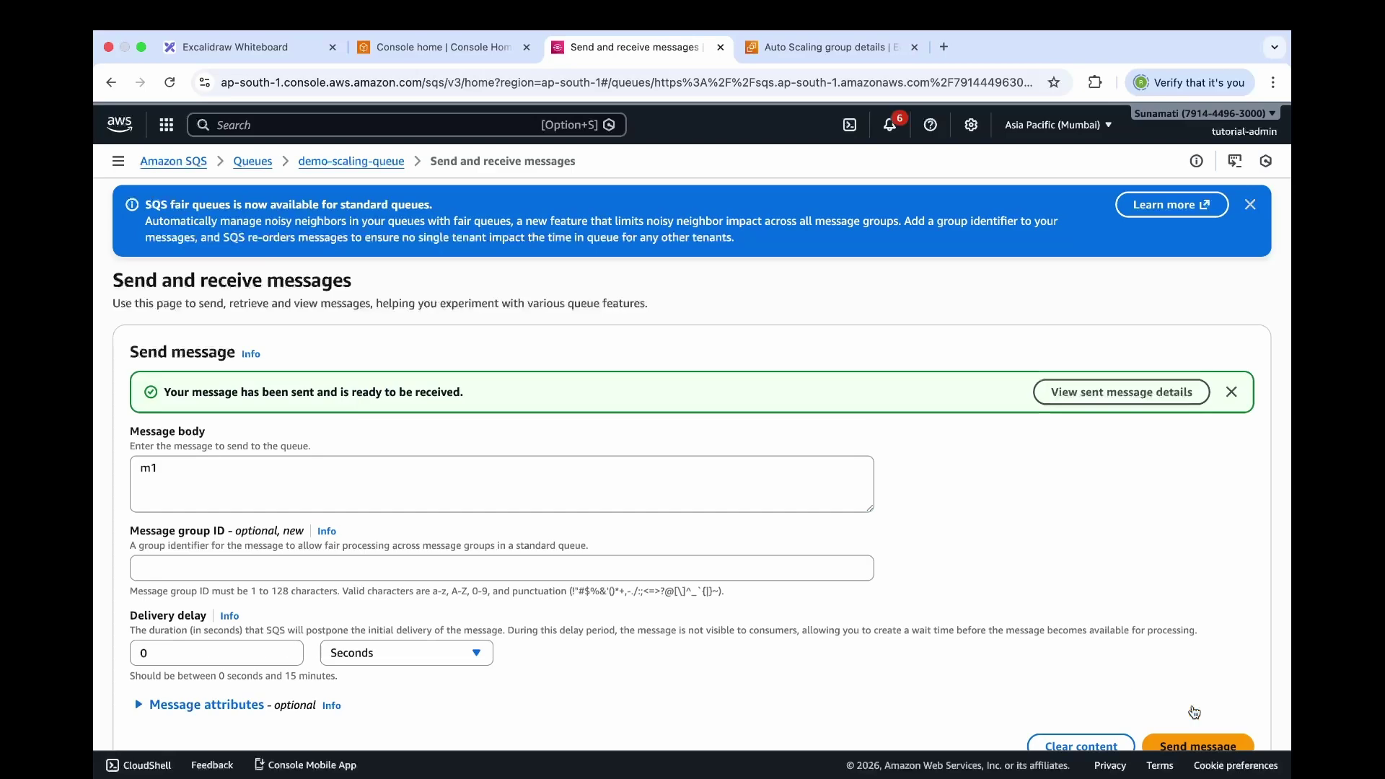
- Change the message body to m2 and send it to the queue
{"action": "left_click", "coordinate": [547, 486]}
{"action": "key", "text": "BackSpace"}
{"action": "type", "text": "2"}
{"action": "scroll", "coordinate": [651, 505], "scroll_direction": "down", "scroll_amount": 1}
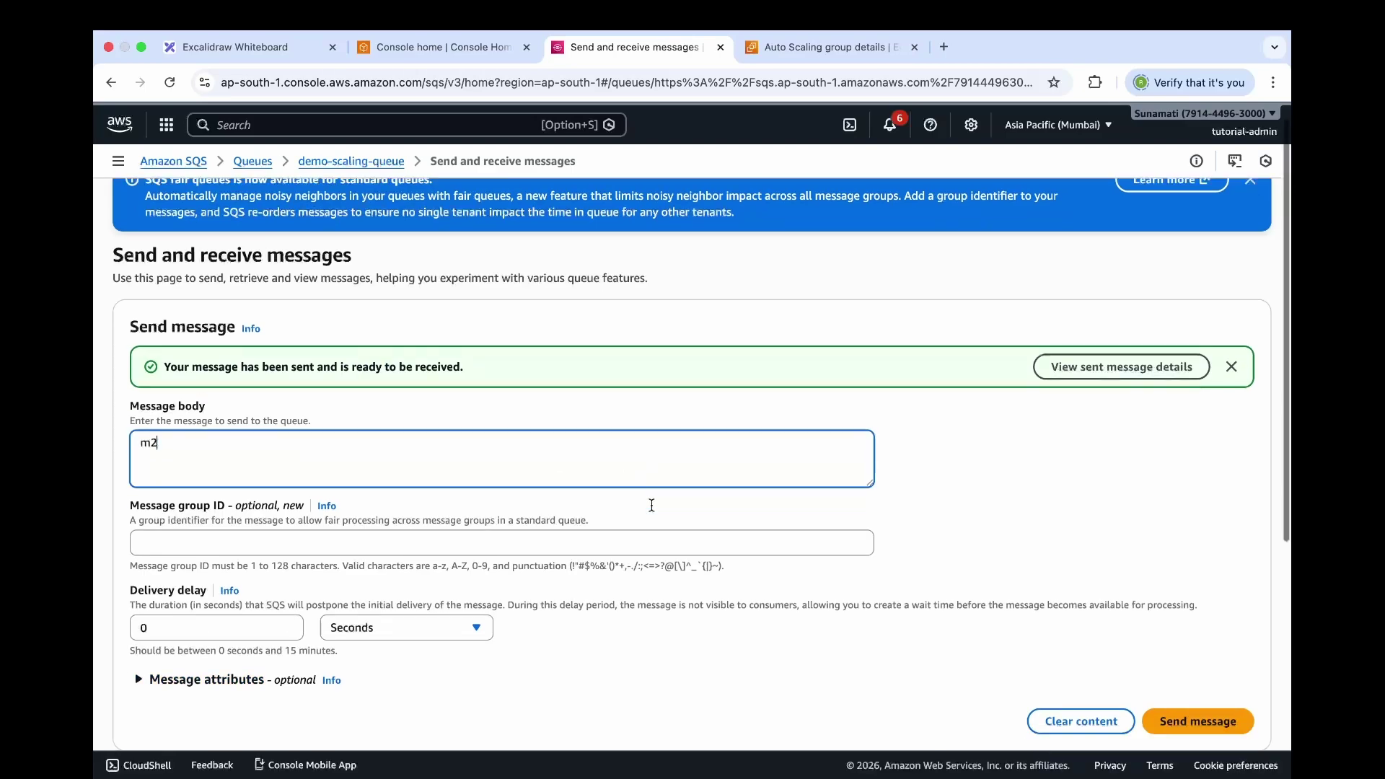
{"action": "scroll", "coordinate": [652, 505], "scroll_direction": "down", "scroll_amount": 1}
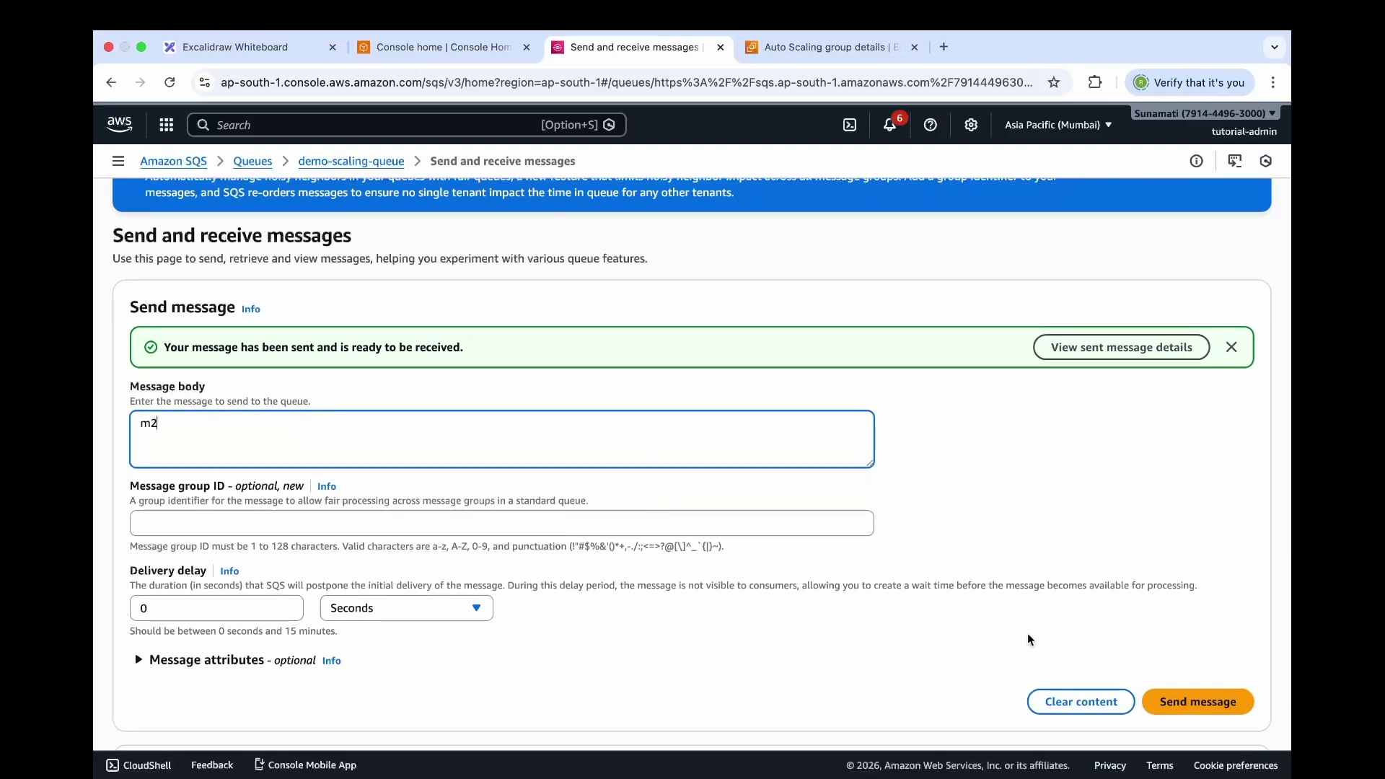
{"action": "left_click", "coordinate": [1183, 702]}
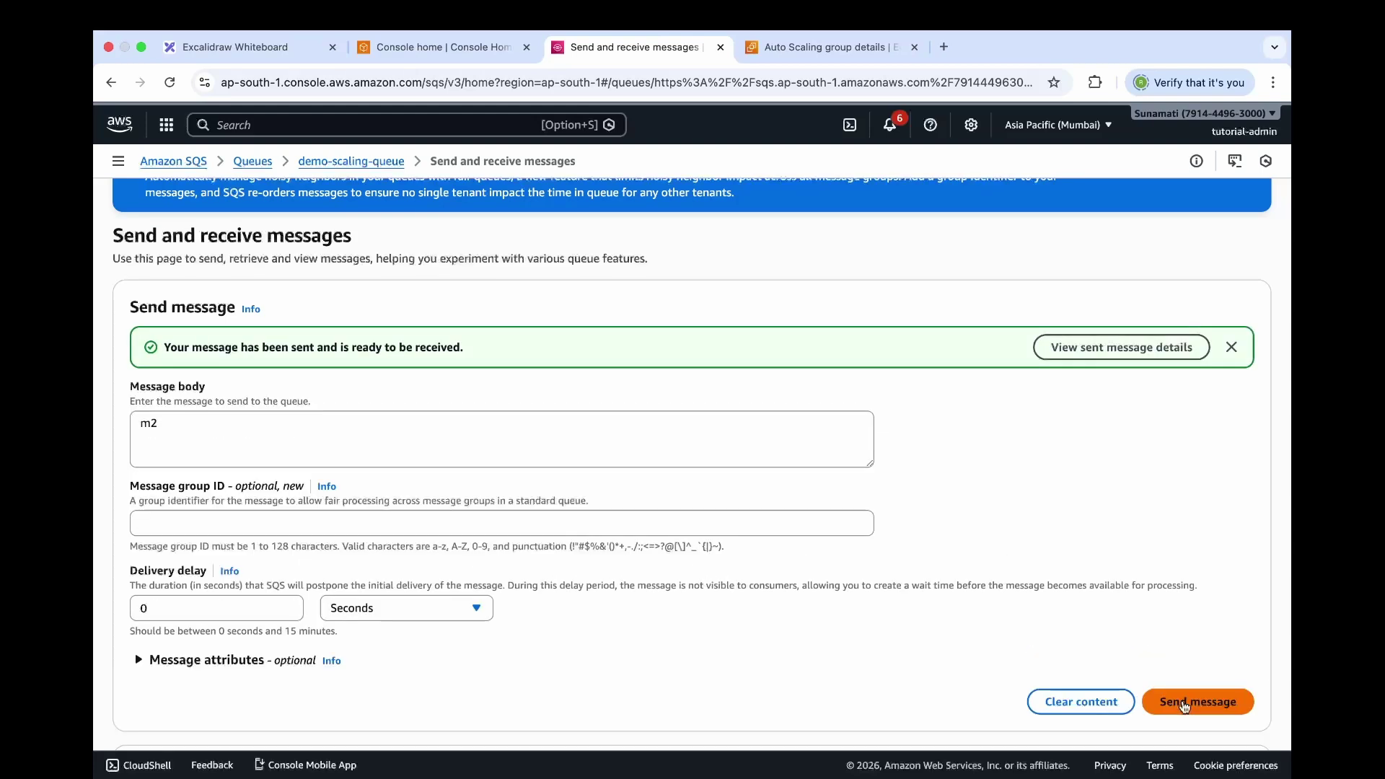
- Send two more messages to the queue with the bodies m3 and m4
{"action": "left_click", "coordinate": [500, 435]}
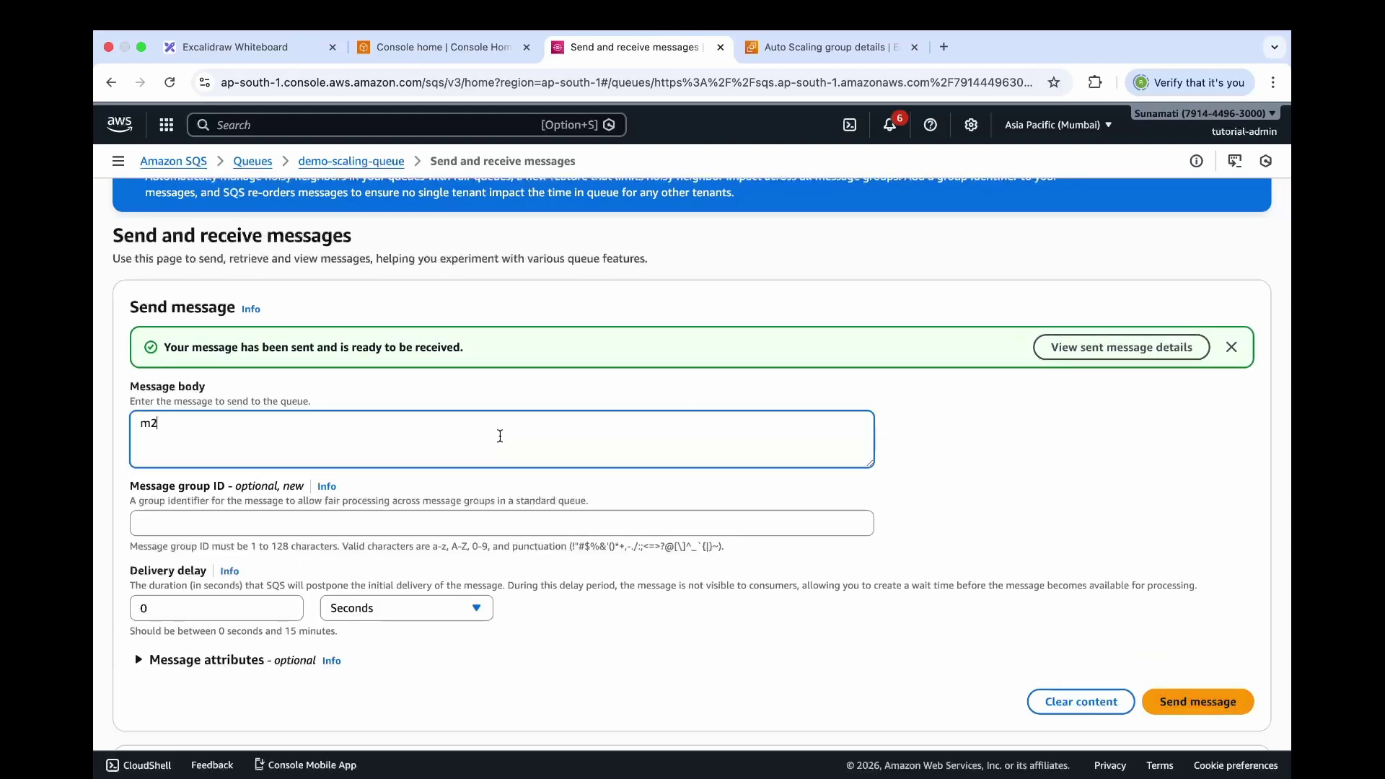
{"action": "key", "text": "BackSpace"}
{"action": "type", "text": "3"}
{"action": "left_click", "coordinate": [1184, 702]}
{"action": "left_click", "coordinate": [500, 436]}
{"action": "key", "text": "BackSpace"}
{"action": "type", "text": "4"}
{"action": "left_click", "coordinate": [1184, 702]}
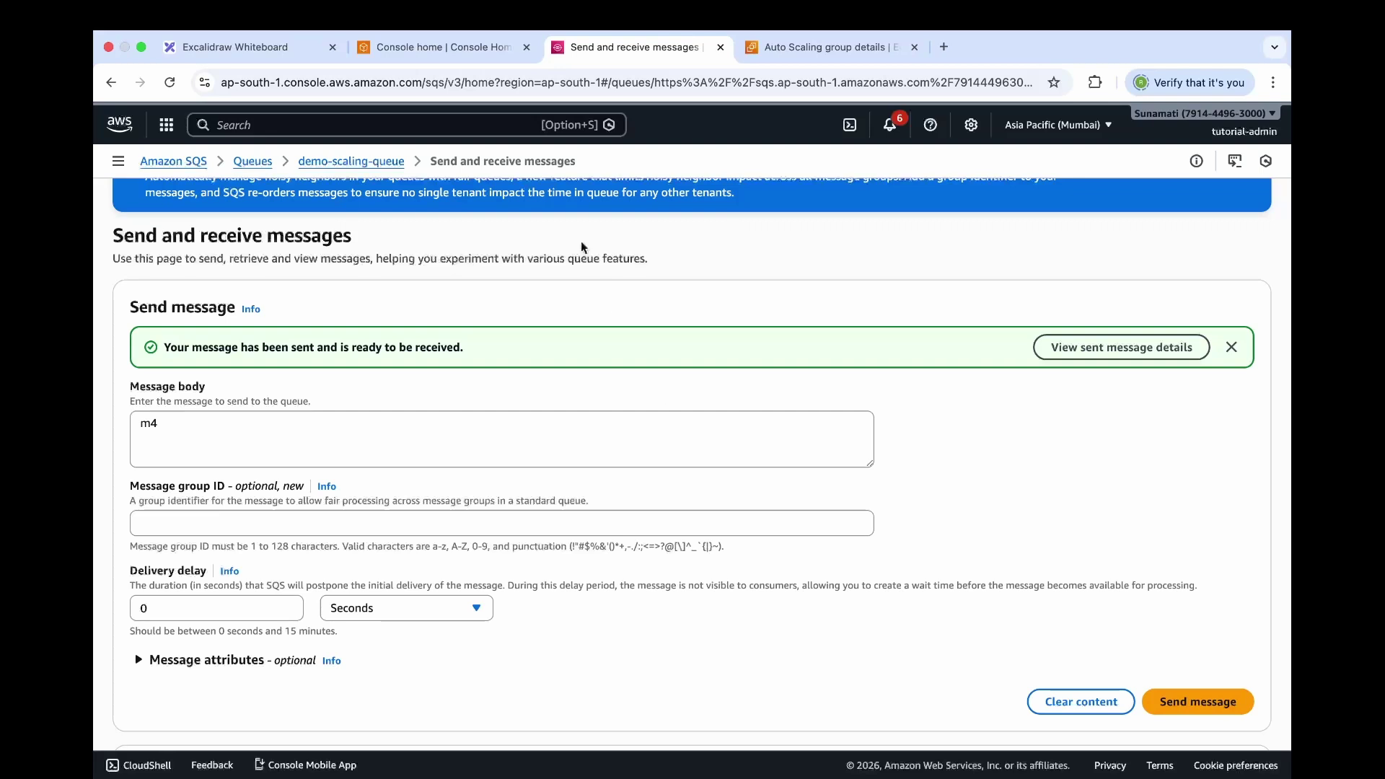
- Find the CloudWatch service and open it in a new browser tab
{"action": "left_click", "coordinate": [469, 125]}
{"action": "type", "text": "cloudwatch"}
{"action": "left_click", "coordinate": [457, 214], "text": "super"}
{"action": "left_click", "coordinate": [828, 49]}
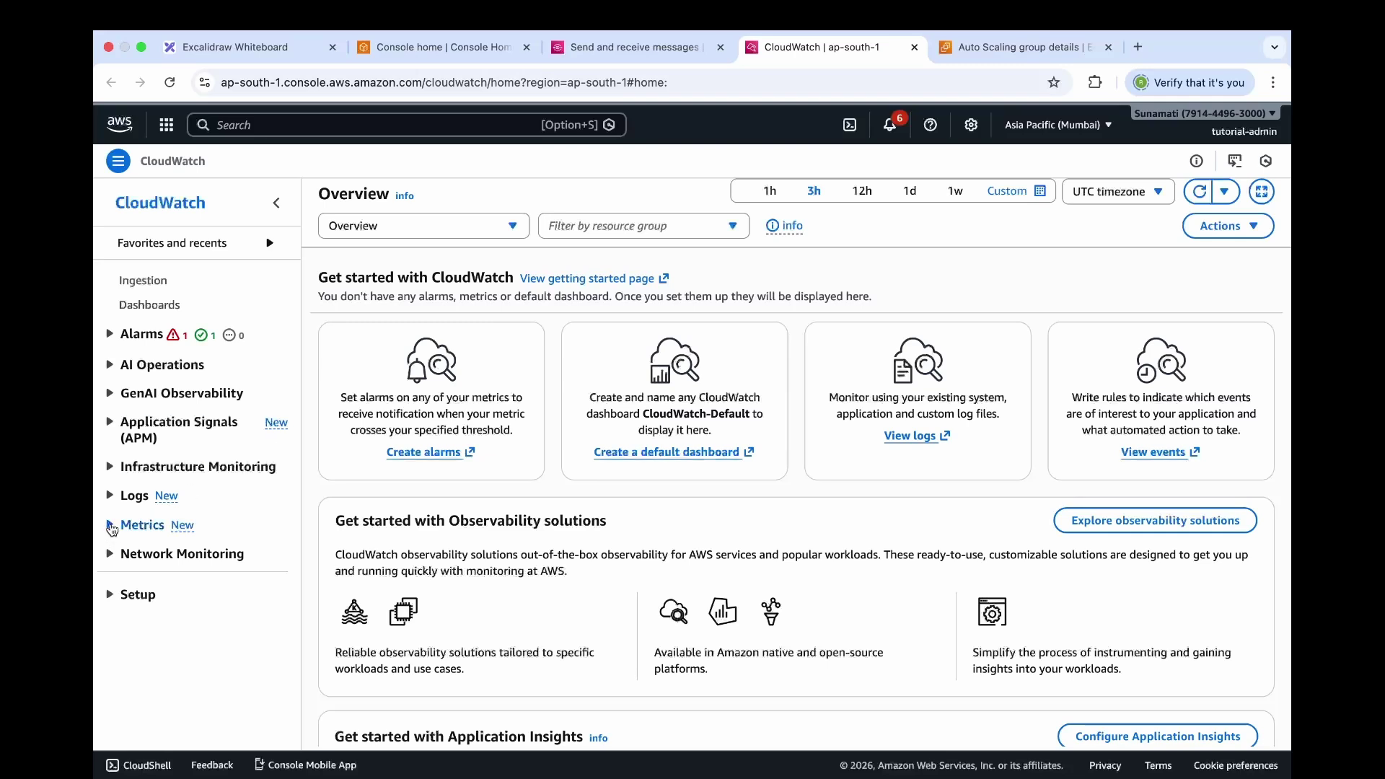
- Browse all CloudWatch metrics and search them for approximatenumberofmessagesvisible
{"action": "left_click", "coordinate": [112, 527]}
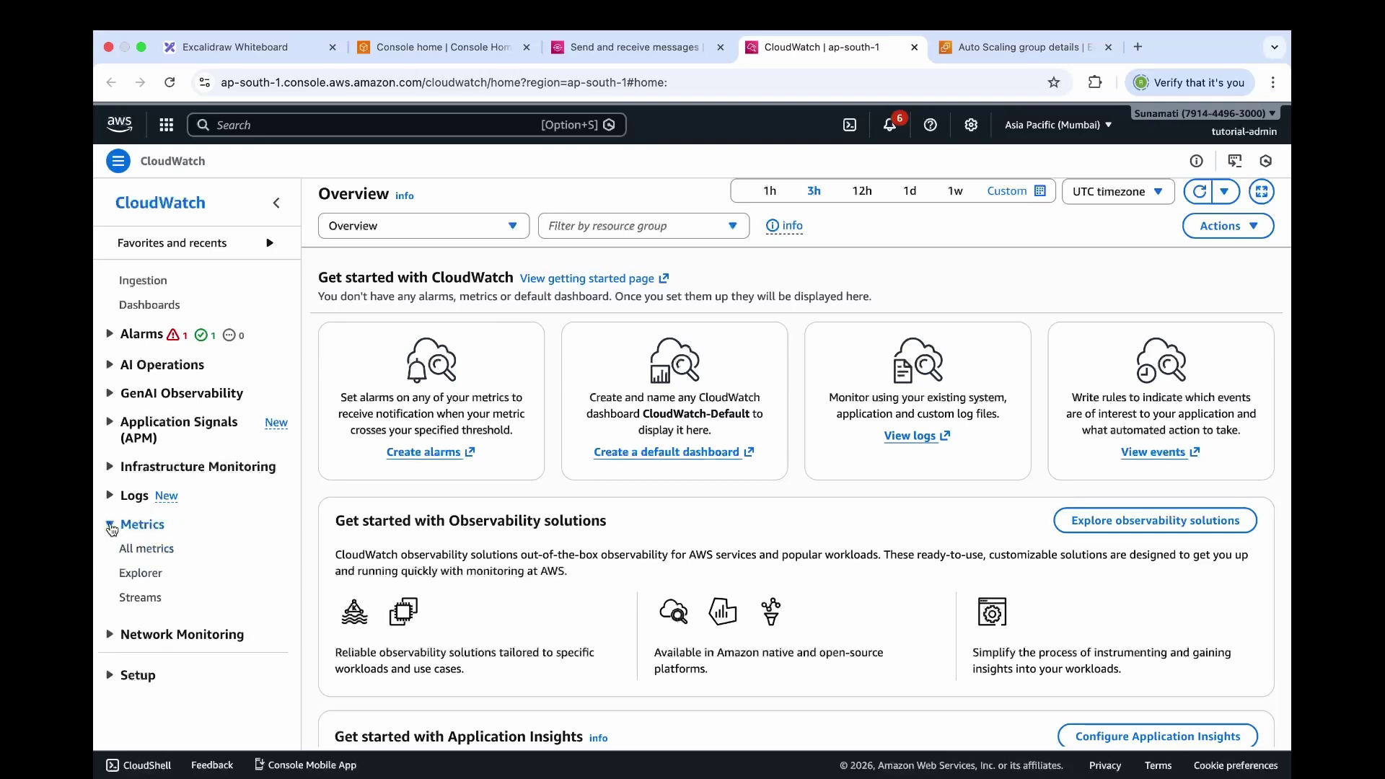
{"action": "left_click", "coordinate": [144, 549]}
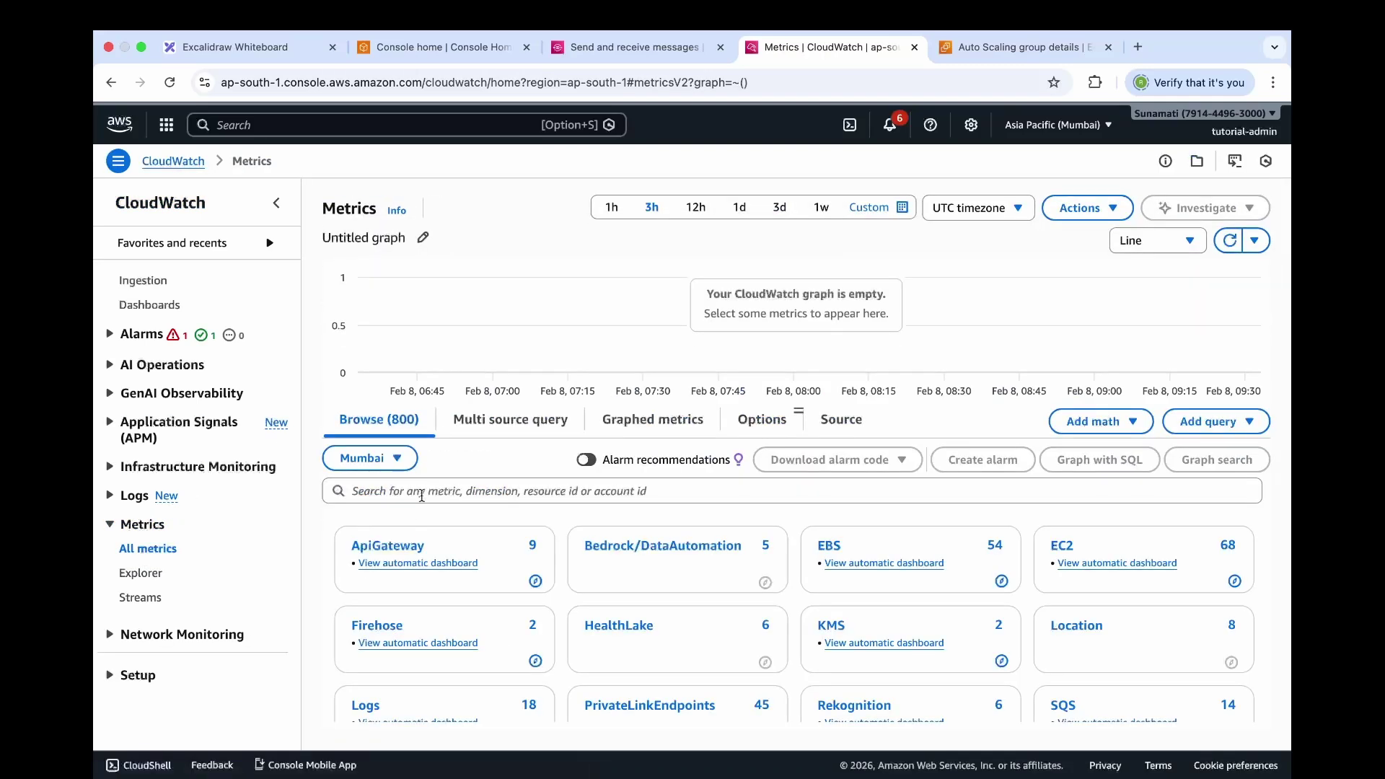
{"action": "left_click", "coordinate": [425, 493]}
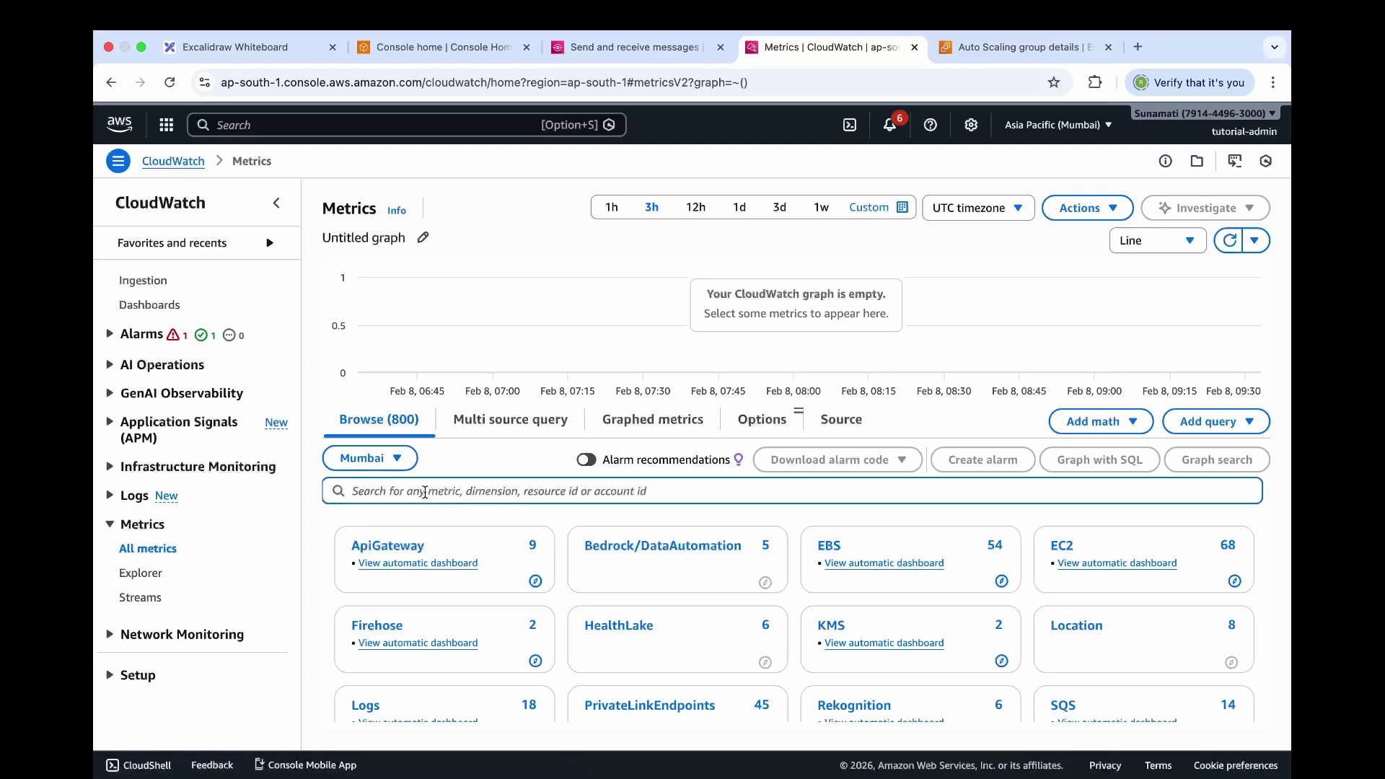
{"action": "type", "text": "approximatenumberofmessagesvisible"}
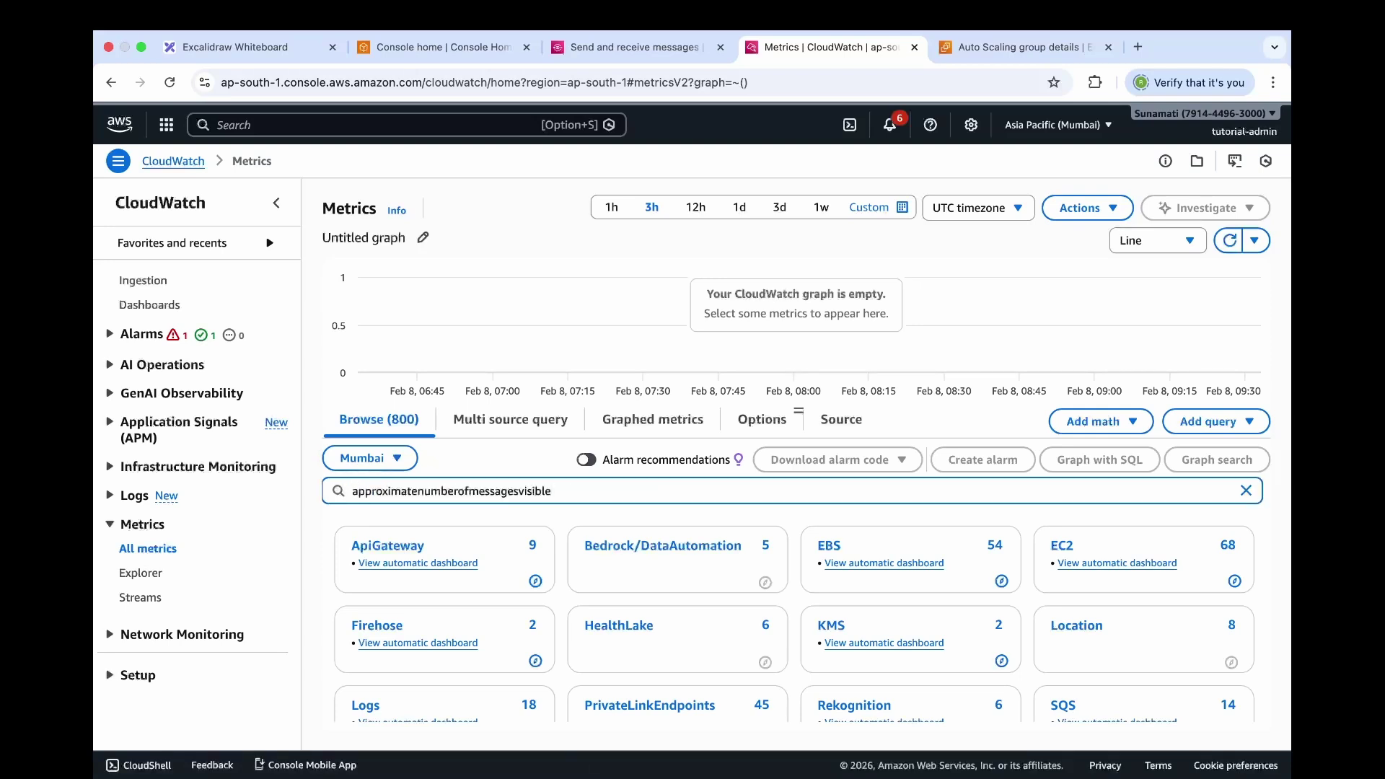
{"action": "key", "text": "Return"}
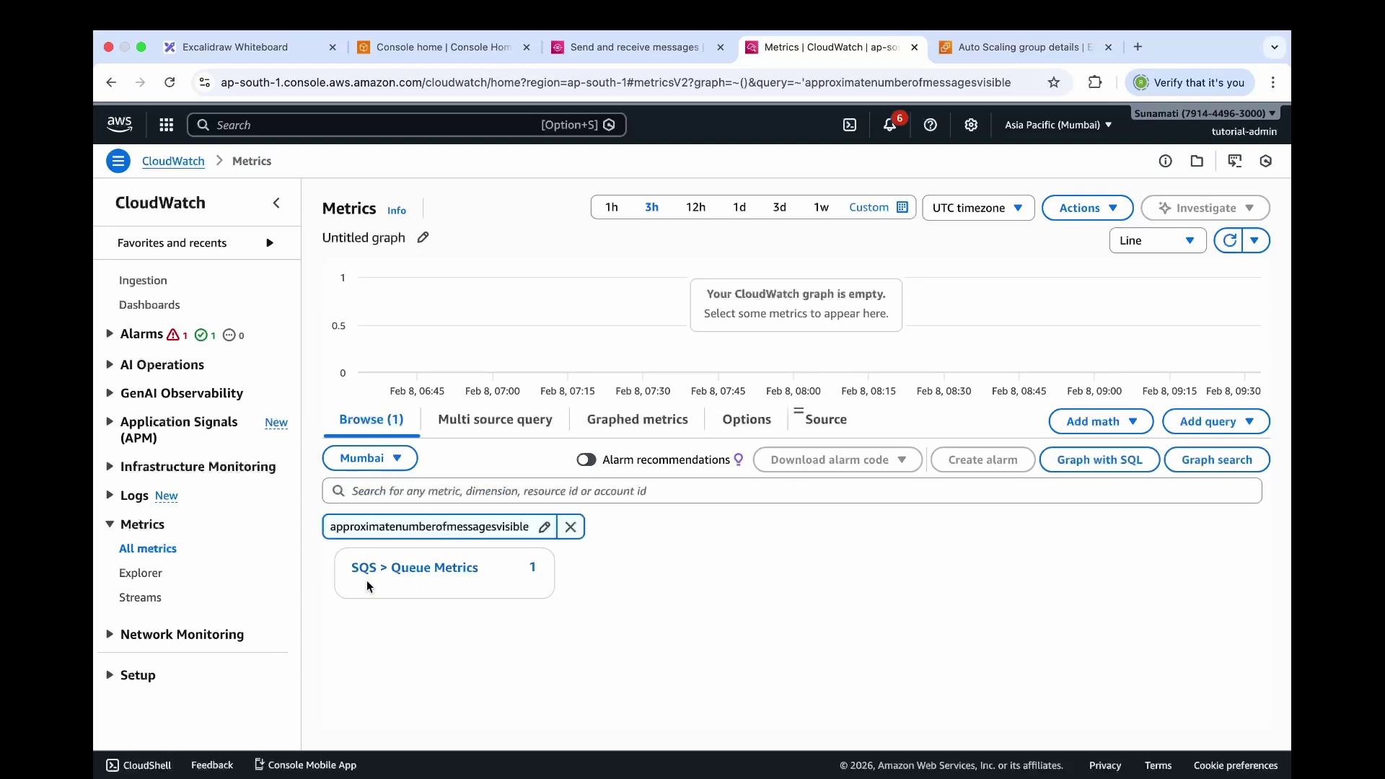
- Graph the ApproximateNumberOfMessagesVisible queue metric of demo-scaling-queue and have the graph refresh every 10 seconds
{"action": "left_click", "coordinate": [421, 575]}
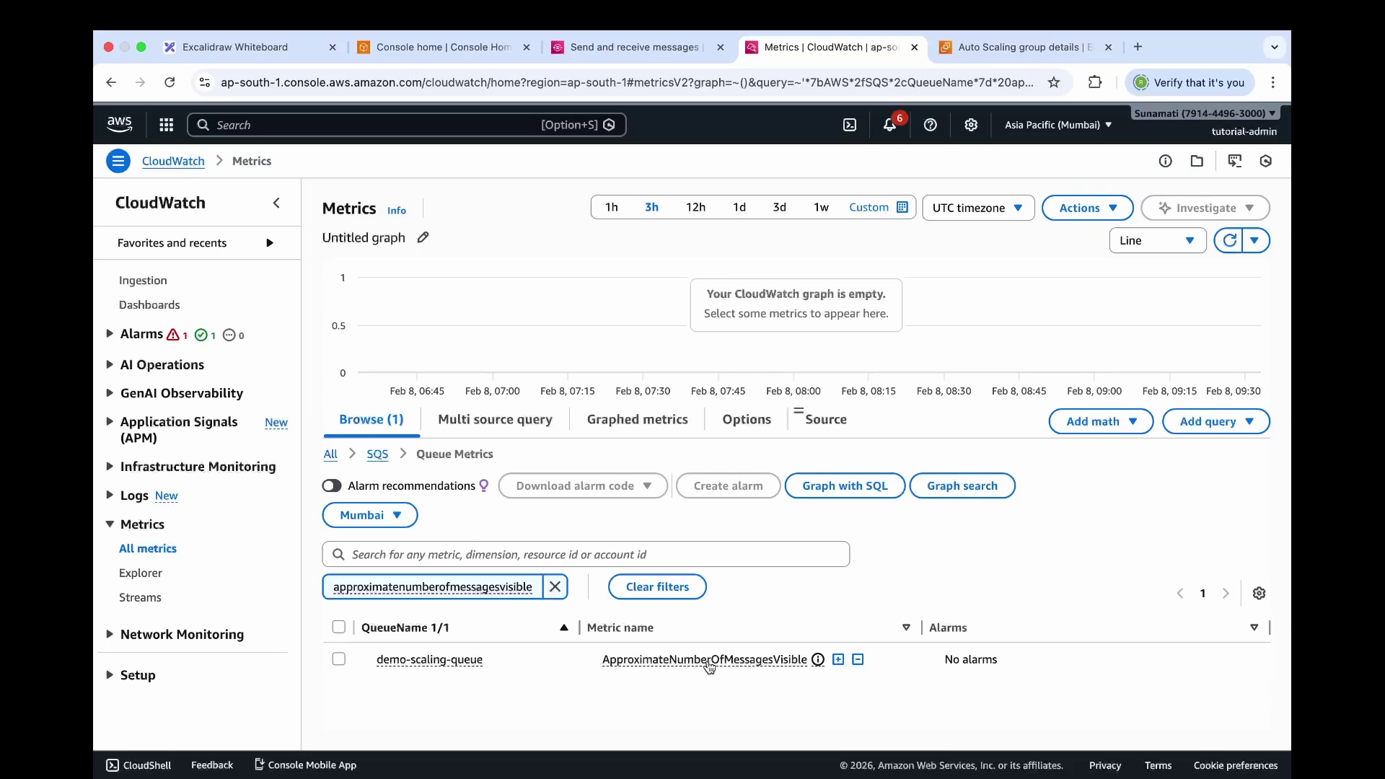
{"action": "left_click", "coordinate": [339, 660]}
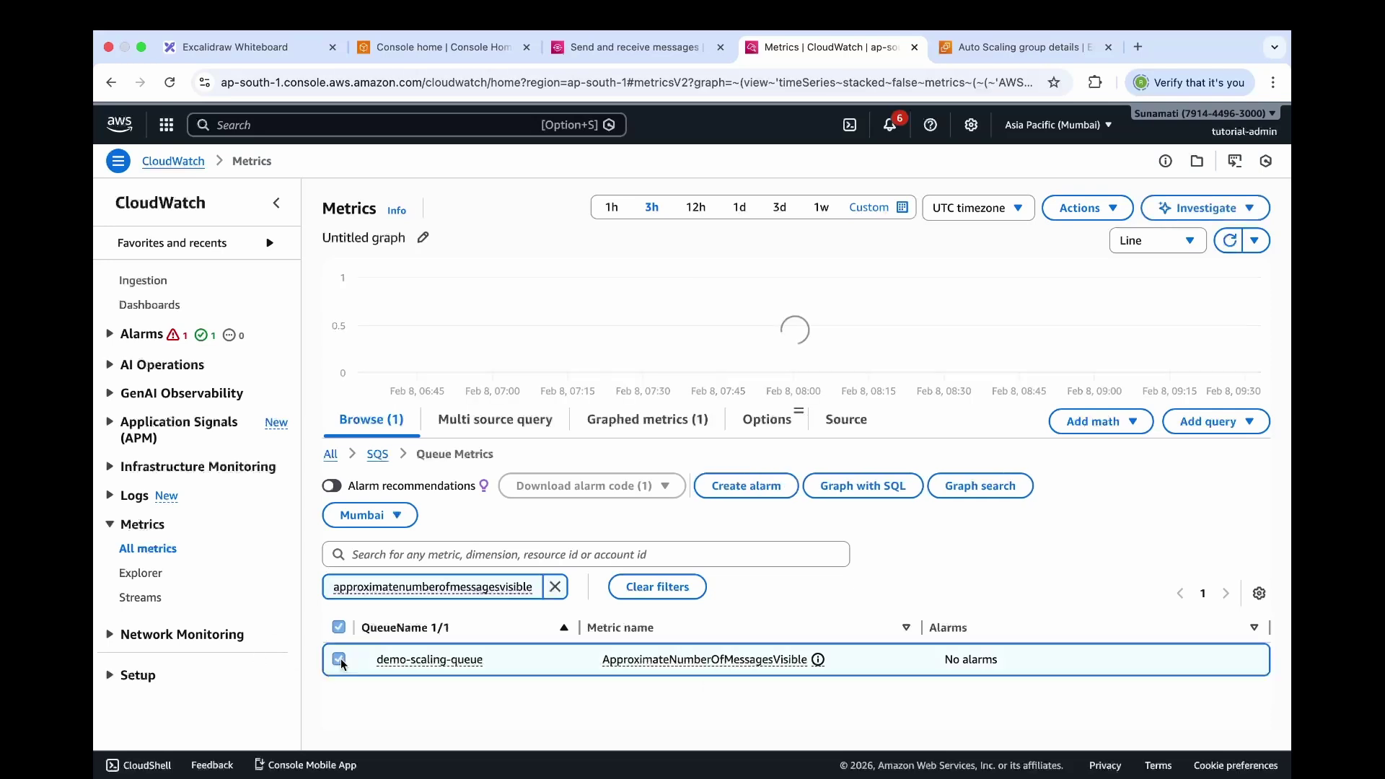
{"action": "left_click", "coordinate": [1232, 242]}
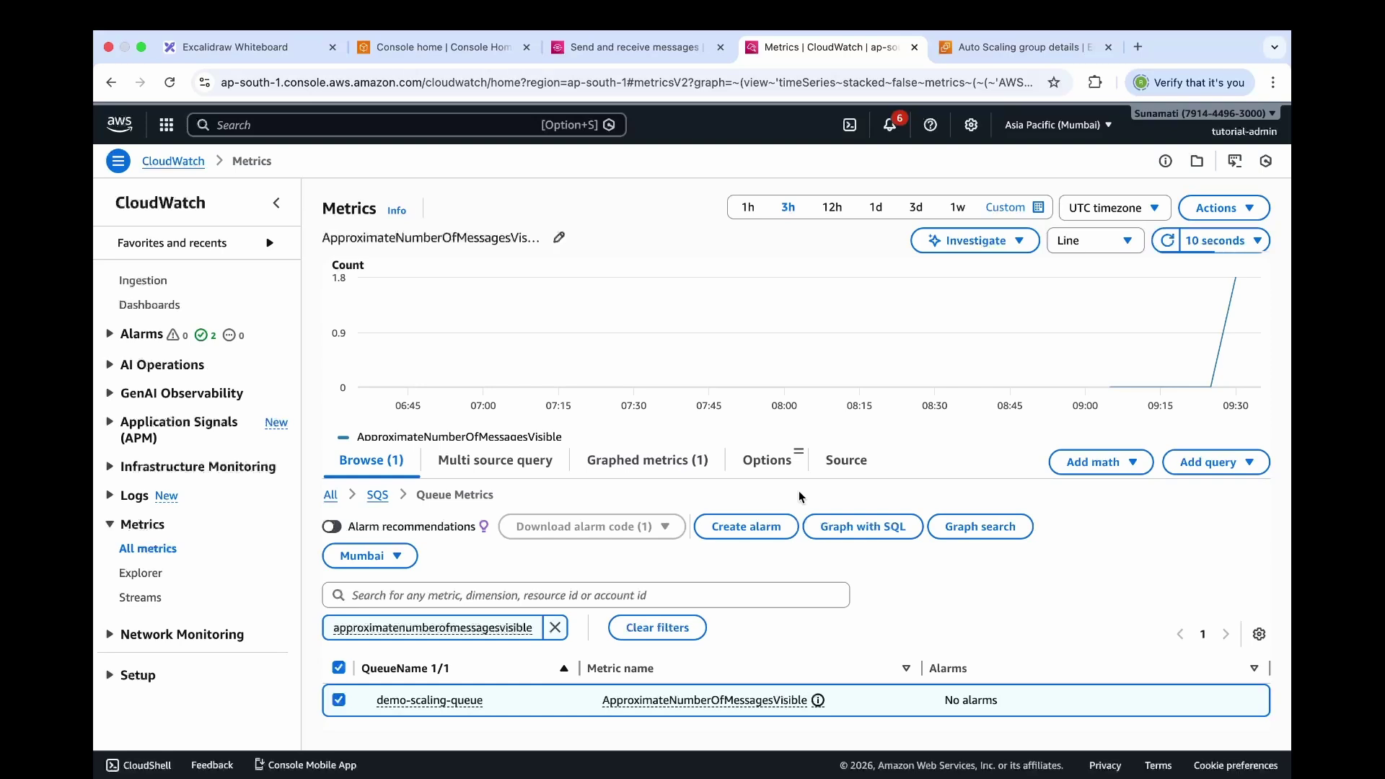
- Switch to the asg-demo-sqs Auto Scaling group, refresh its activity history and examine the status and cause of the newest launches
{"action": "left_click", "coordinate": [1020, 50]}
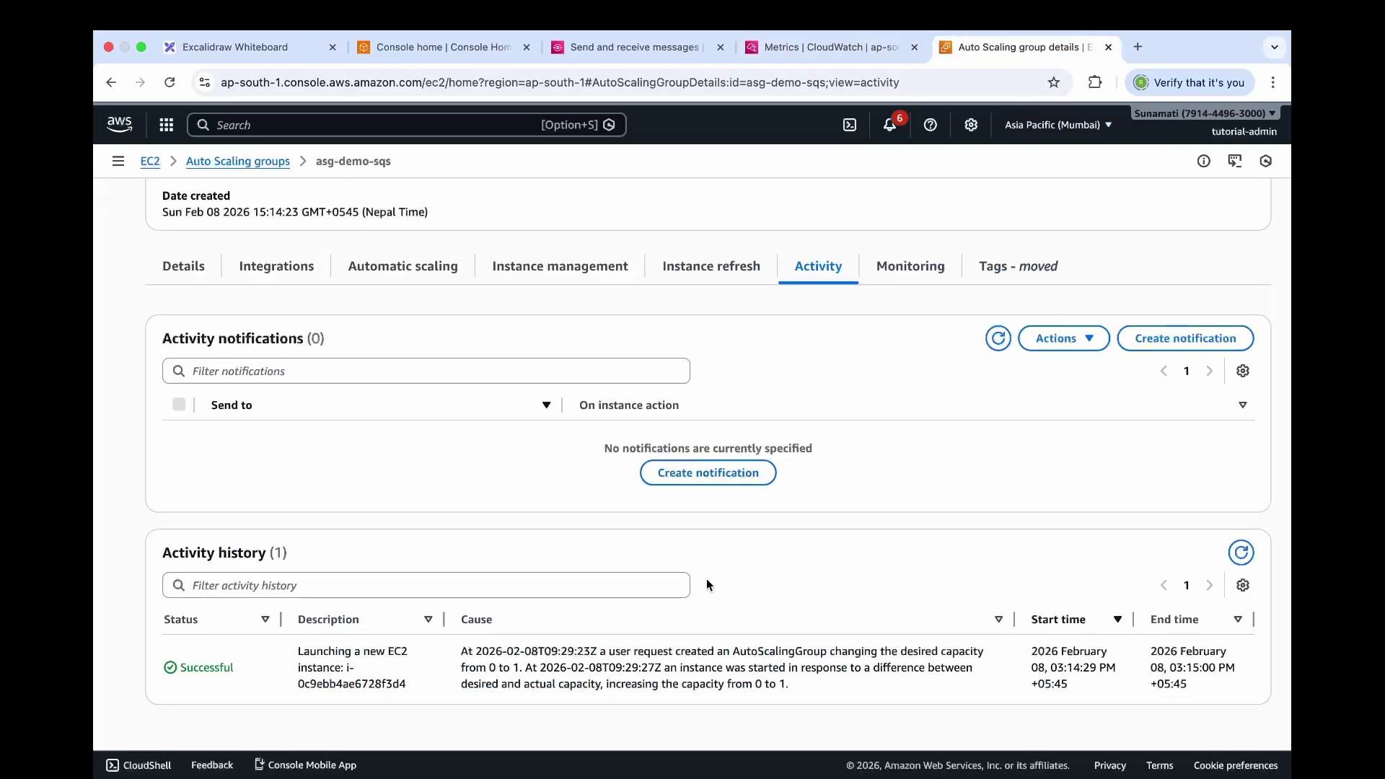
{"action": "left_click", "coordinate": [1239, 554]}
{"action": "scroll", "coordinate": [171, 491], "scroll_direction": "down", "scroll_amount": 3}
{"action": "left_click_drag", "start_coordinate": [177, 491], "coordinate": [509, 621]}
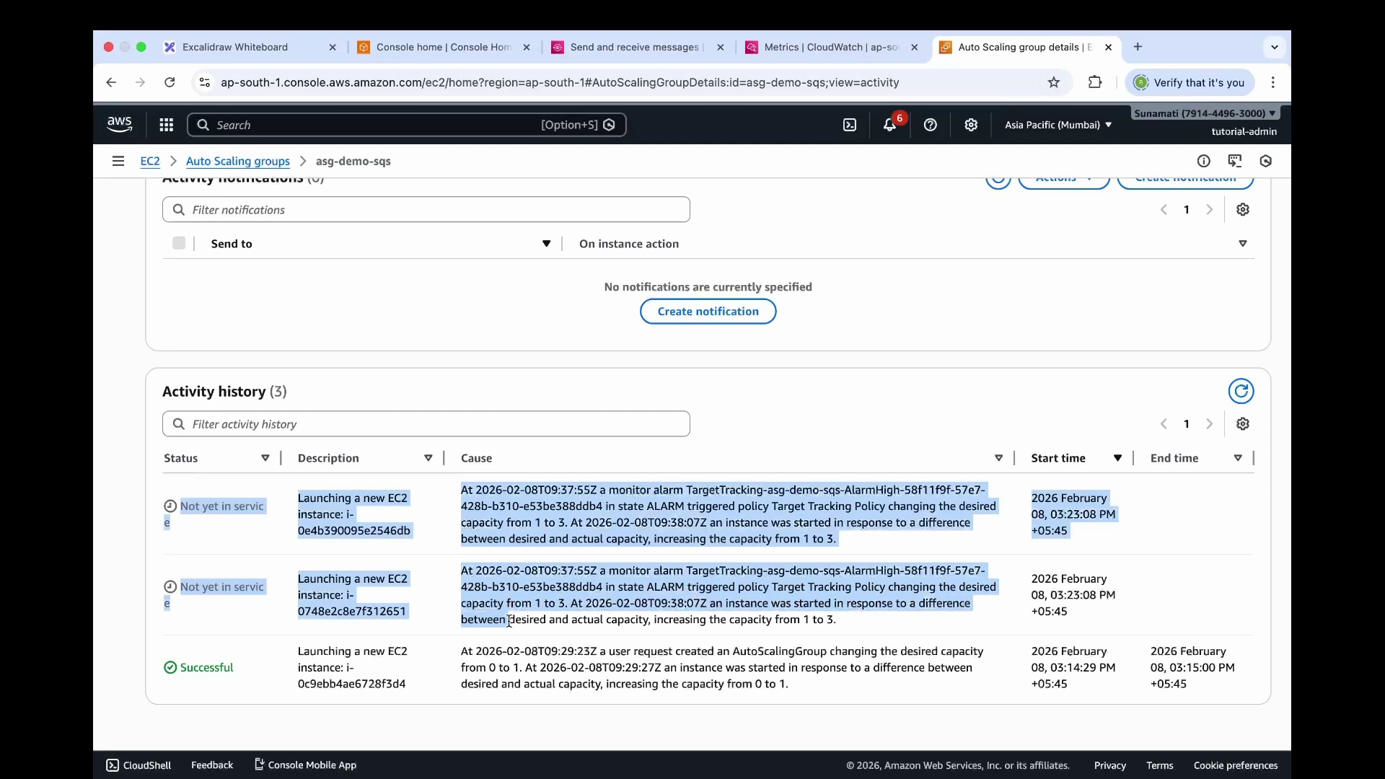
{"action": "left_click", "coordinate": [405, 613]}
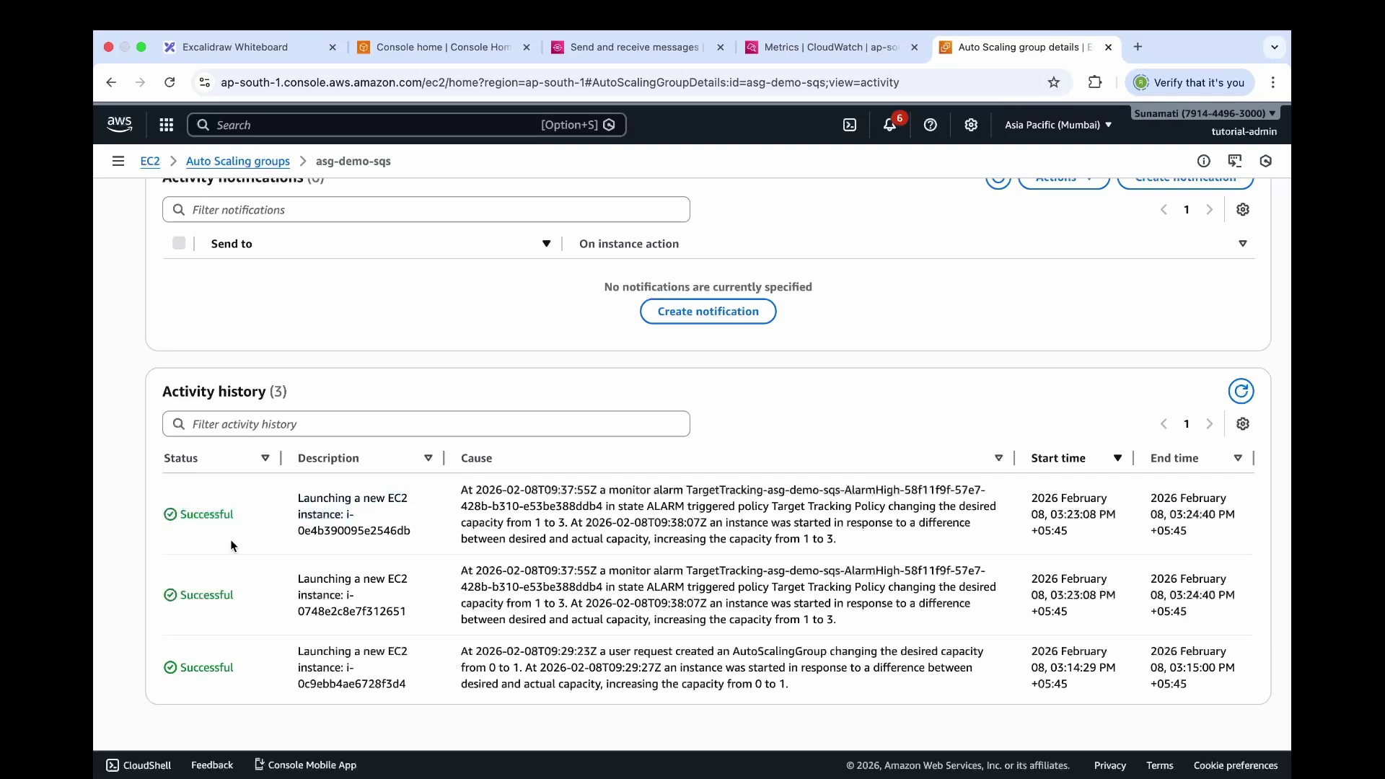
{"action": "left_click_drag", "start_coordinate": [163, 499], "coordinate": [466, 601]}
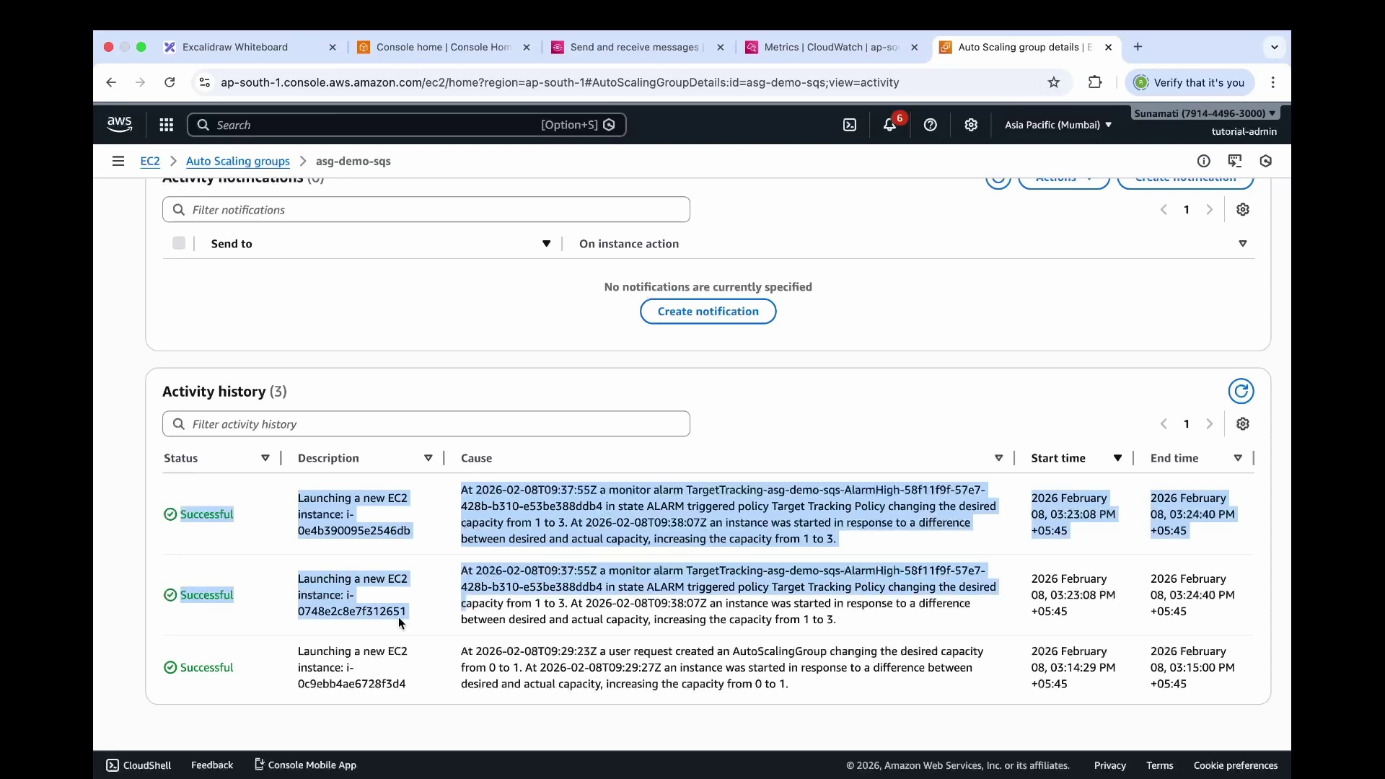
{"action": "left_click", "coordinate": [208, 511]}
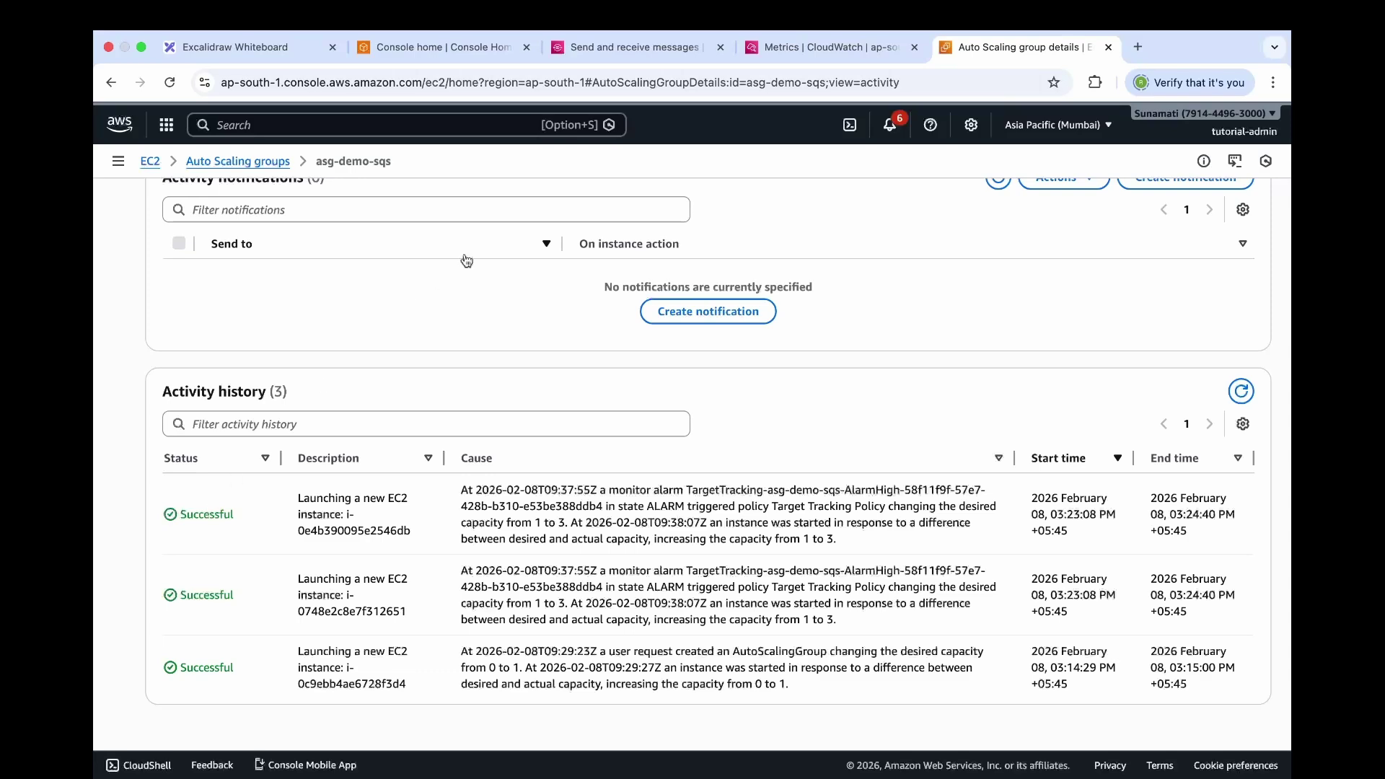
- From the console home, find the EC2 service and open its list of instances to check their state
{"action": "left_click", "coordinate": [576, 129]}
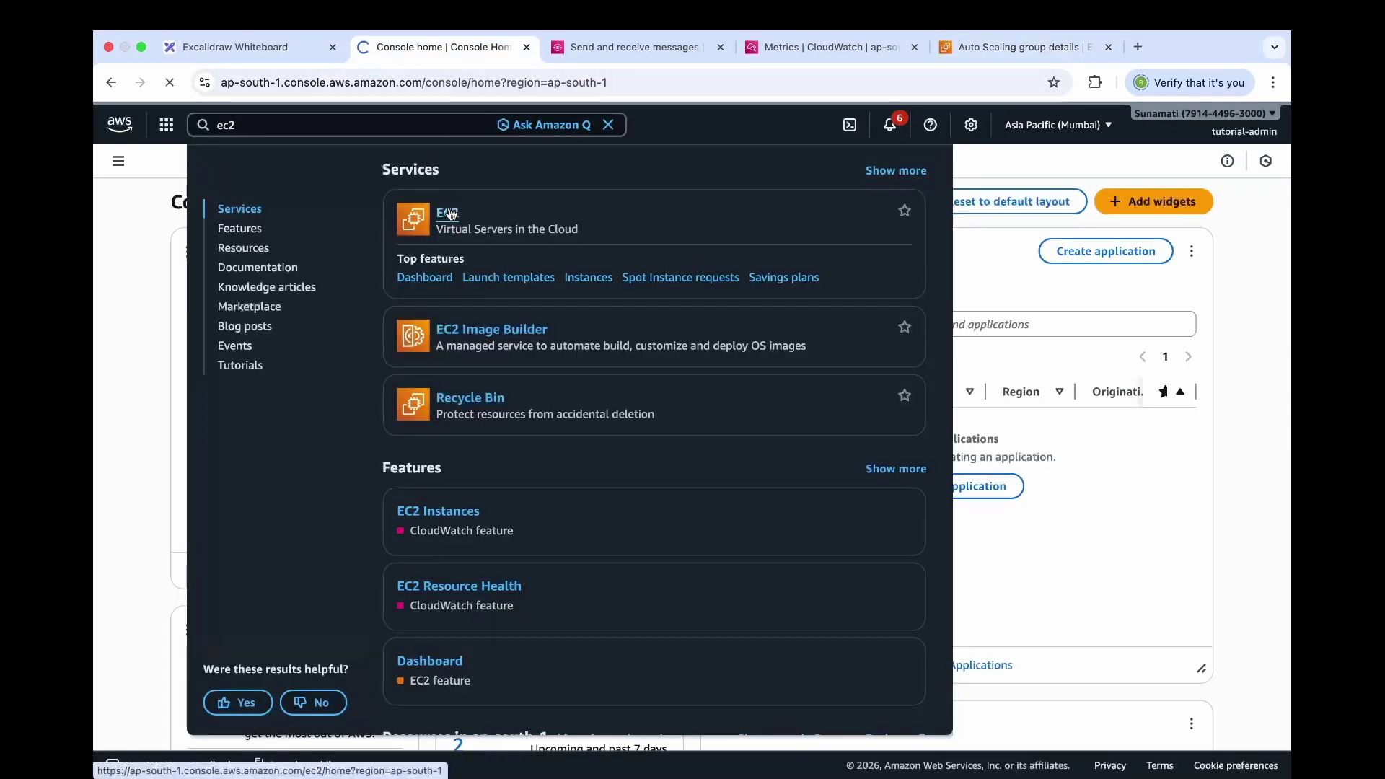
{"action": "left_click", "coordinate": [450, 214]}
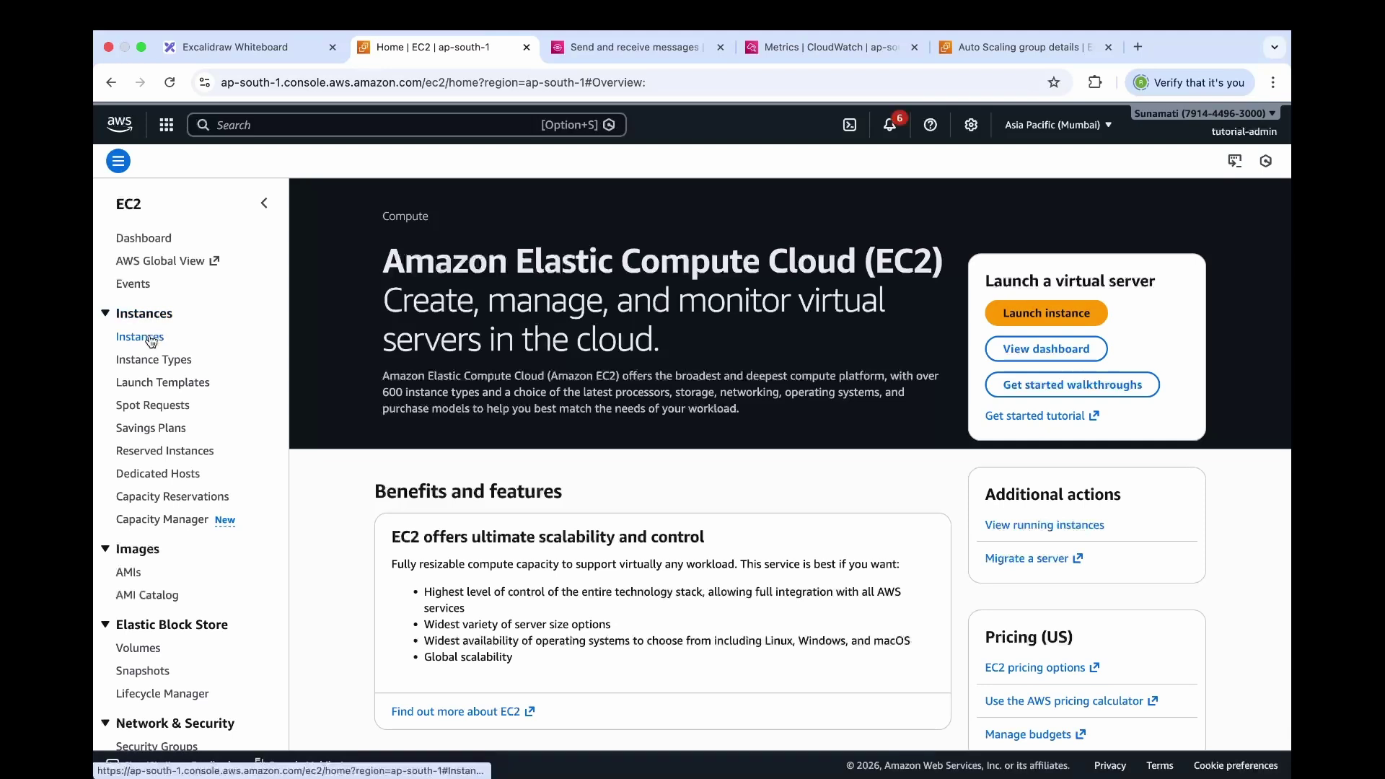
{"action": "left_click", "coordinate": [150, 339]}
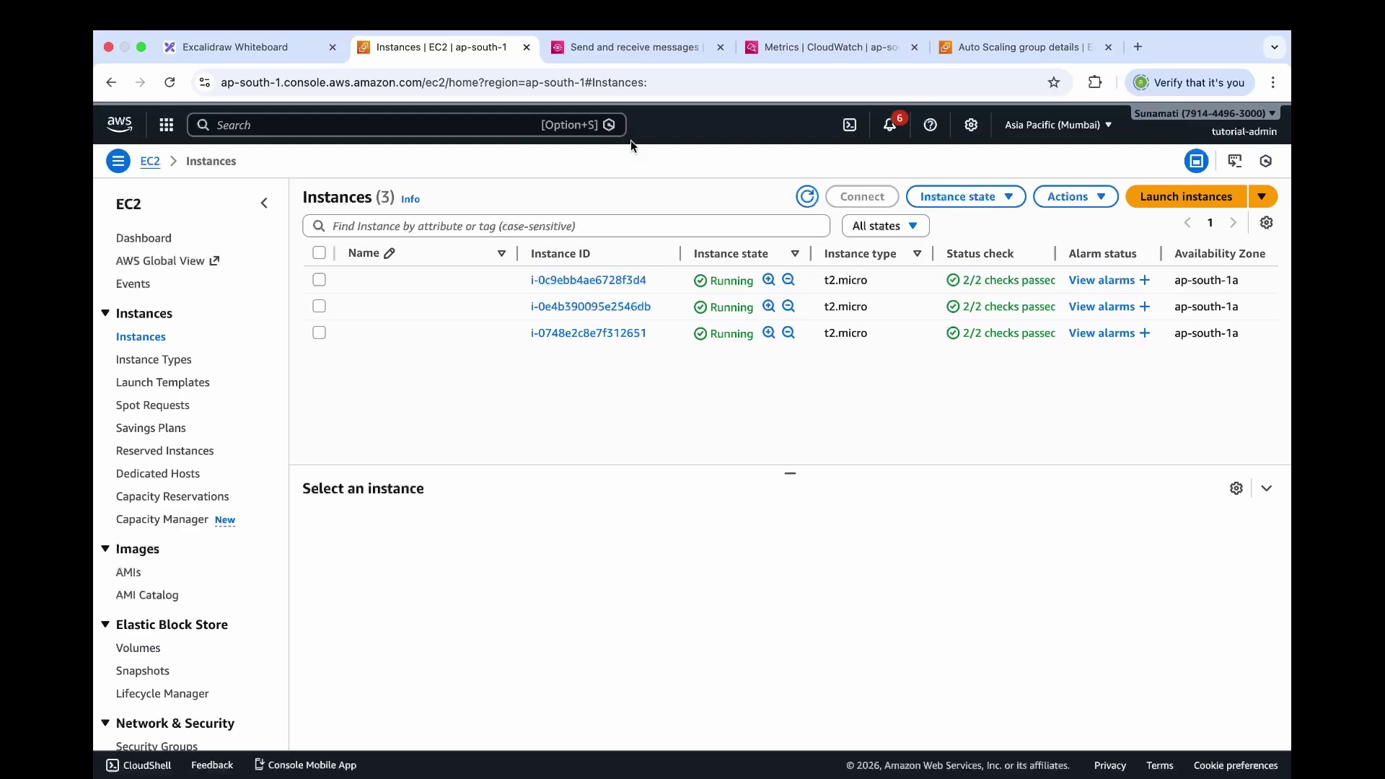
- Open the details of demo-scaling-queue in SQS and purge all its messages, confirming with the word purge
{"action": "left_click", "coordinate": [628, 46]}
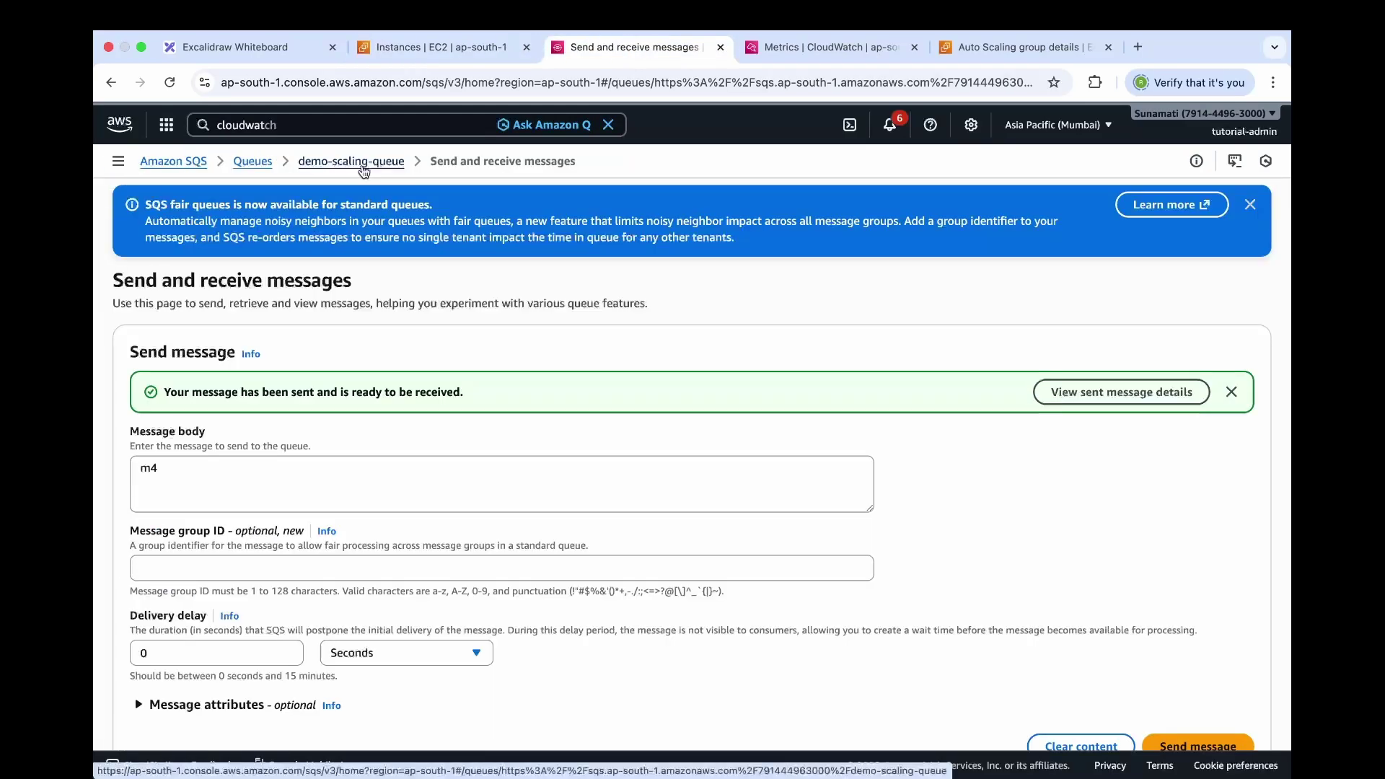
{"action": "left_click", "coordinate": [363, 163]}
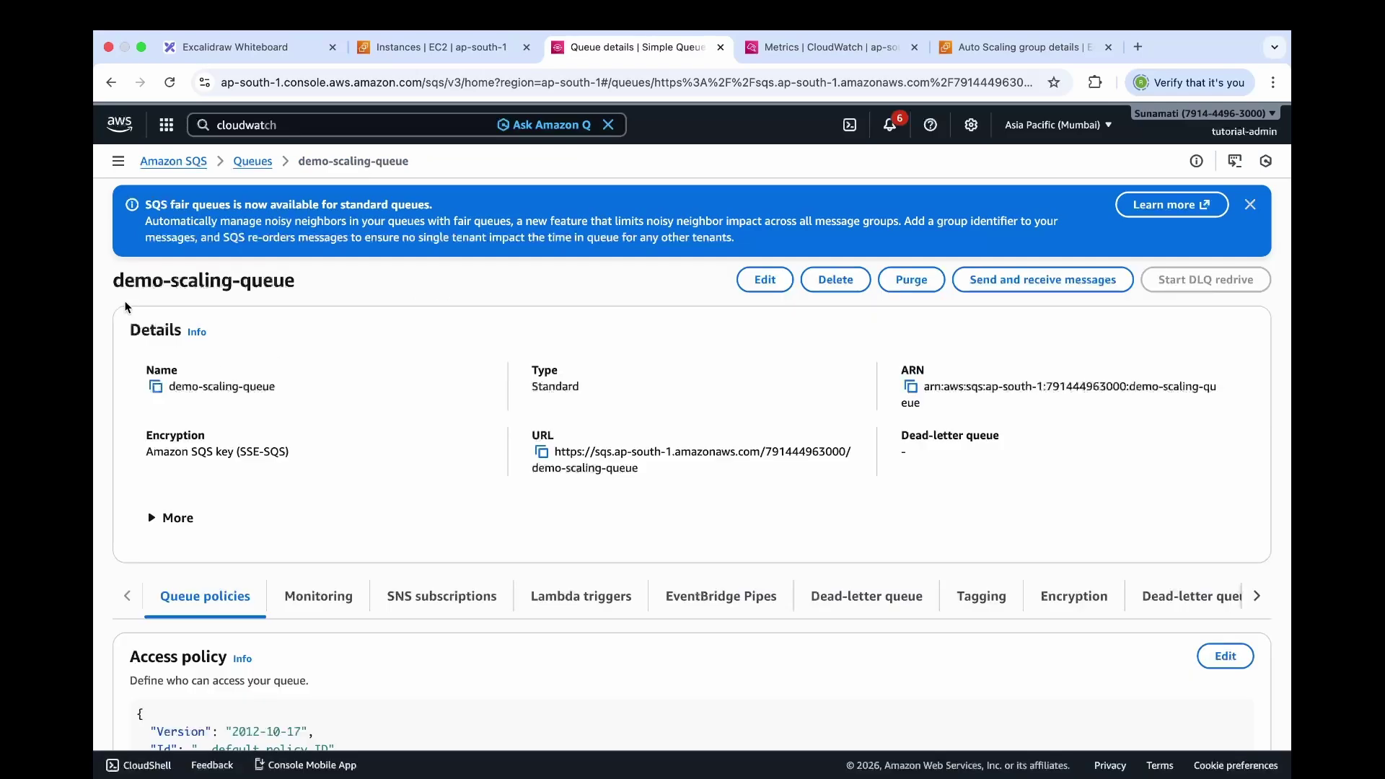
{"action": "left_click_drag", "start_coordinate": [113, 285], "coordinate": [289, 284]}
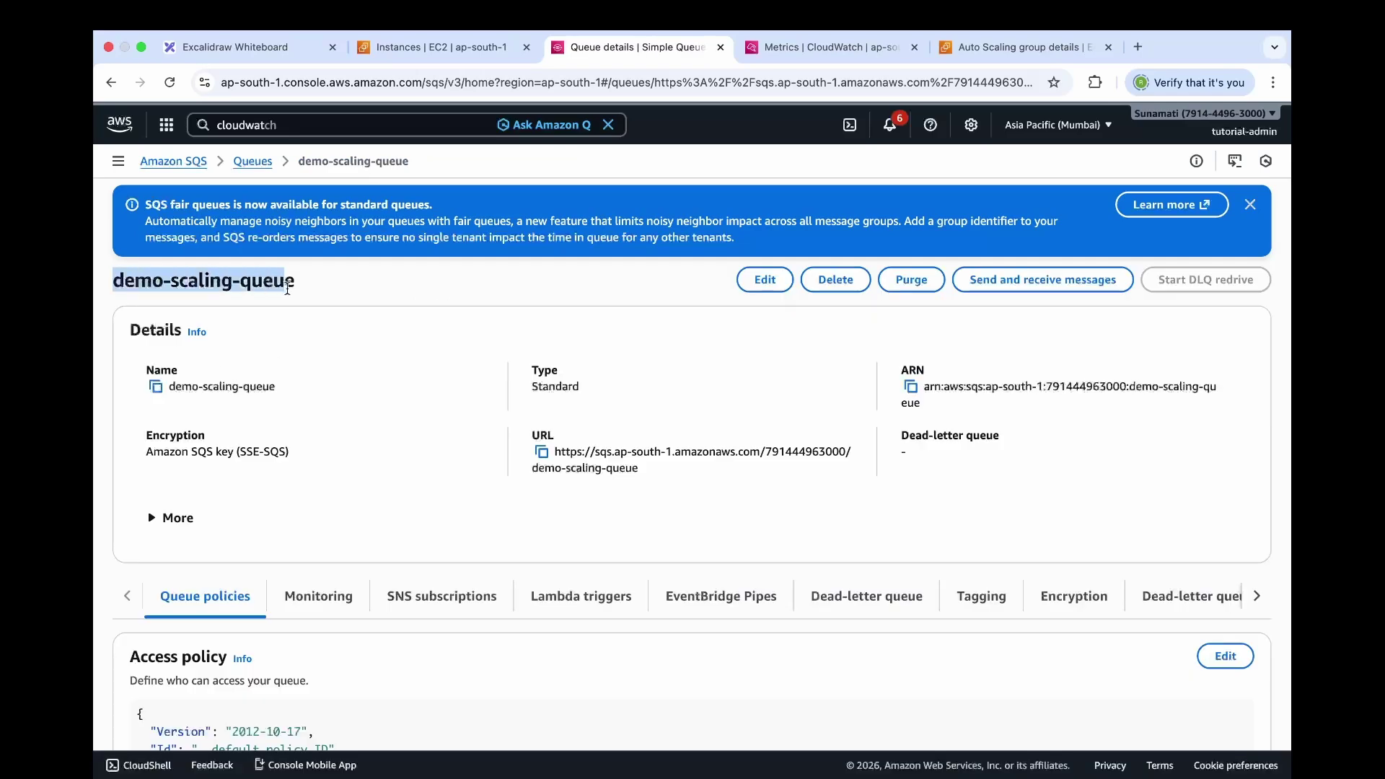
{"action": "left_click", "coordinate": [543, 294]}
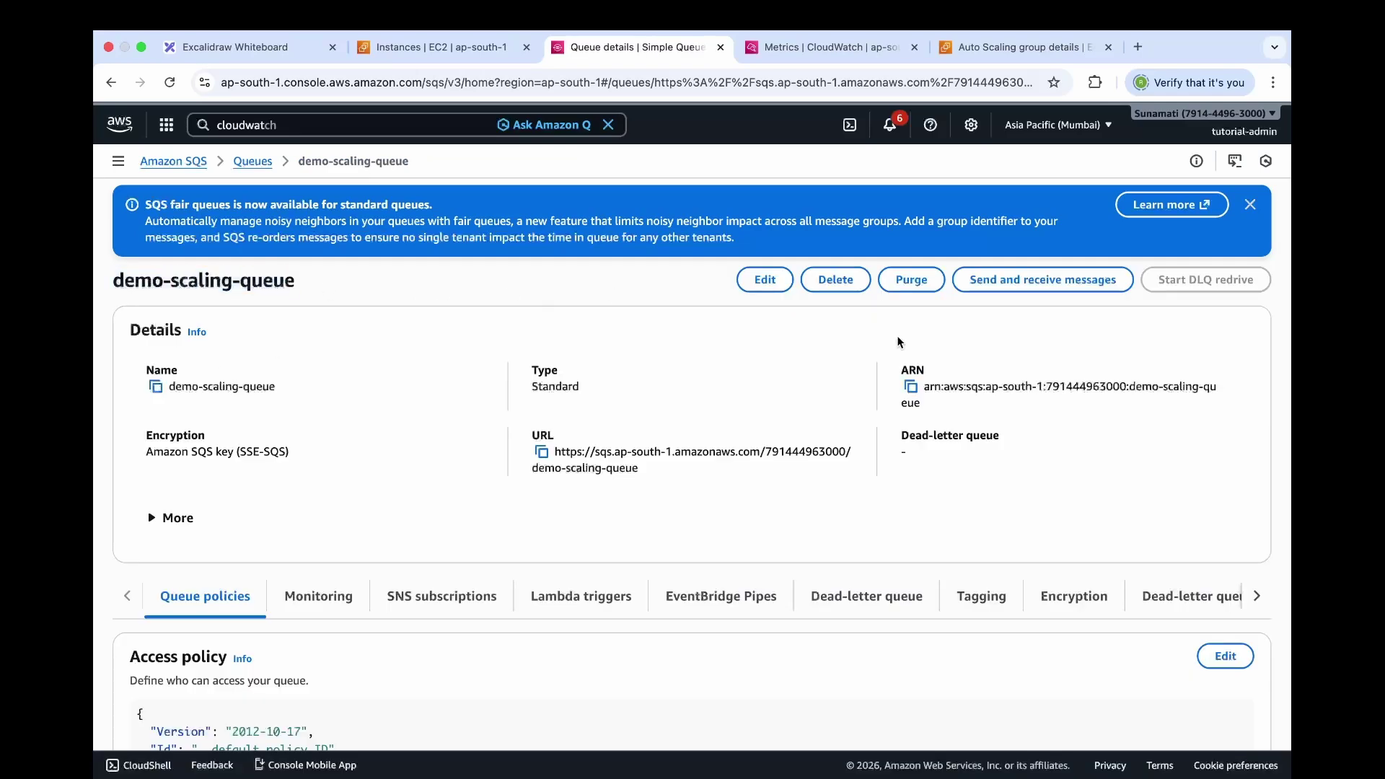
{"action": "left_click", "coordinate": [910, 280]}
{"action": "left_click", "coordinate": [576, 489]}
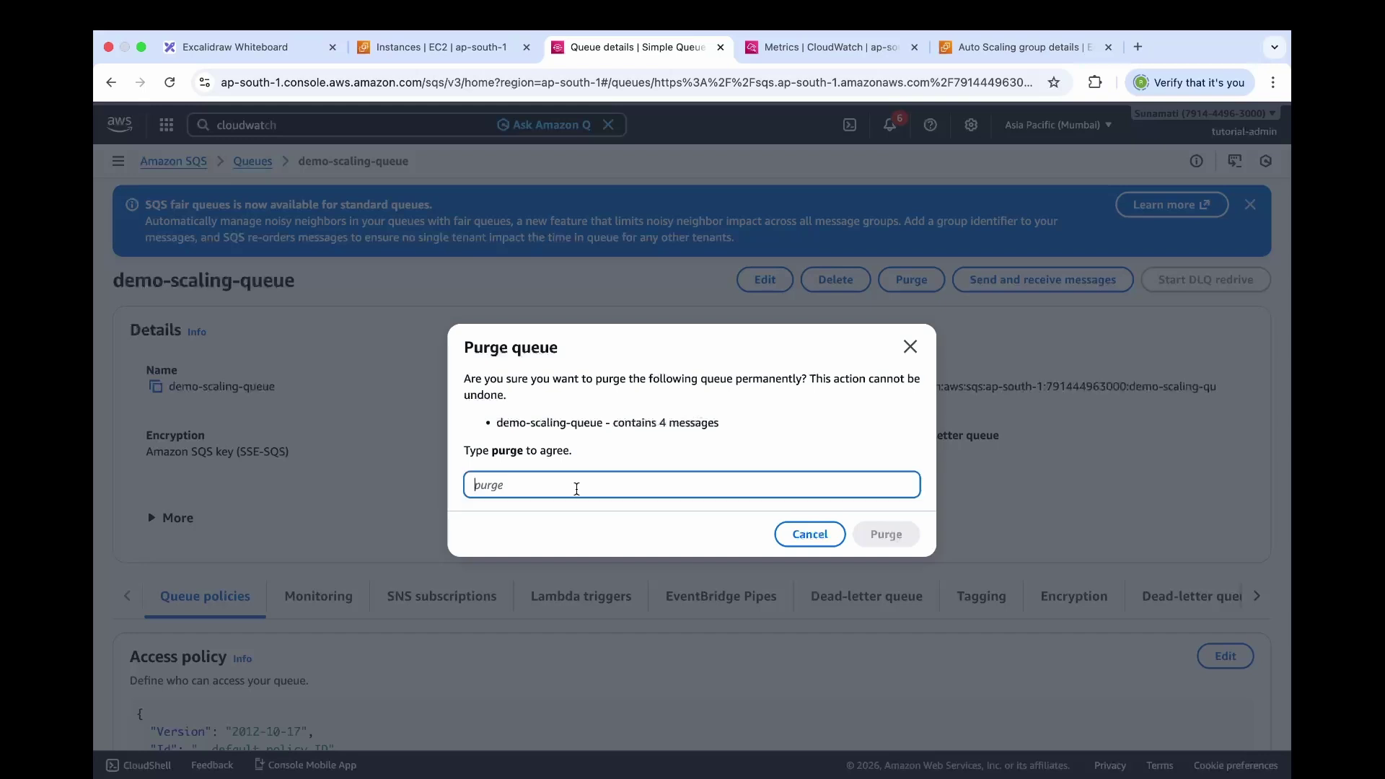
{"action": "type", "text": "purge"}
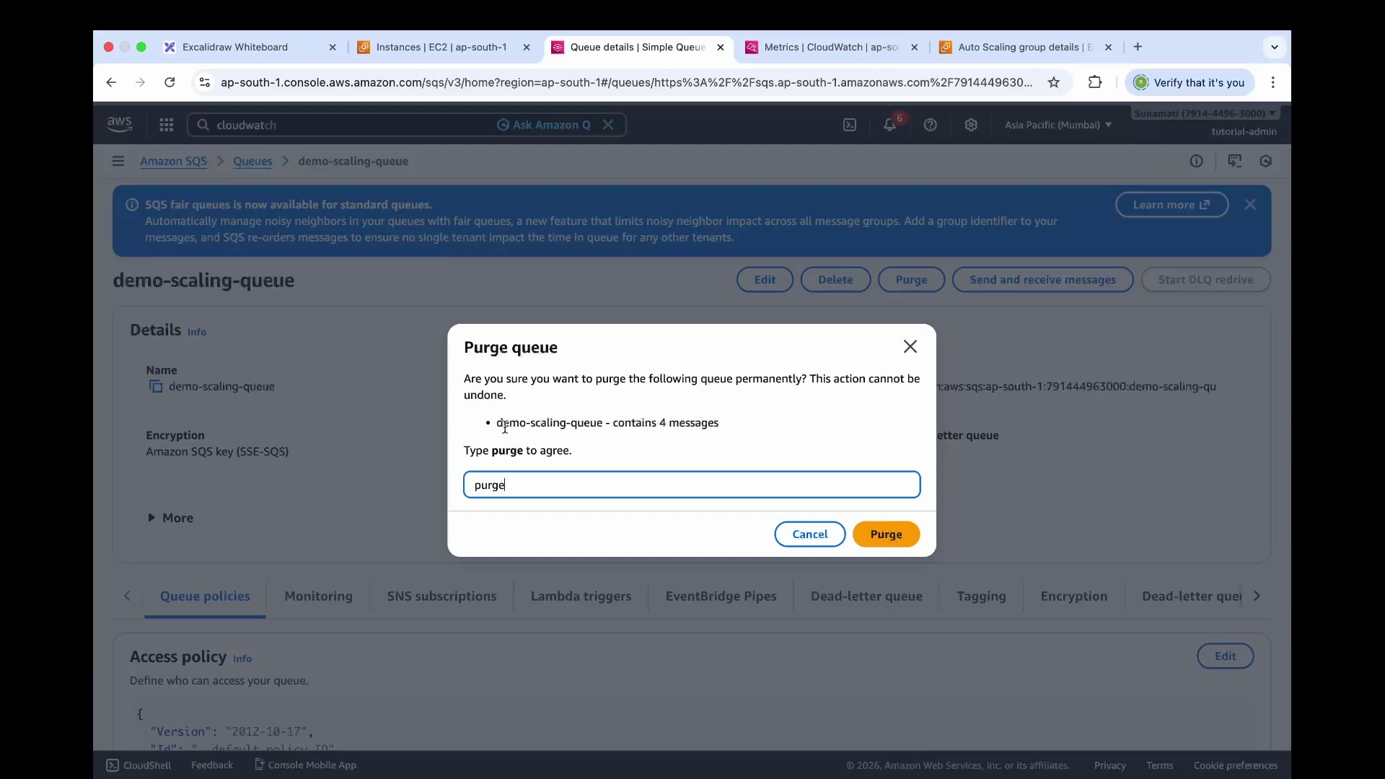
{"action": "left_click_drag", "start_coordinate": [505, 427], "coordinate": [727, 431]}
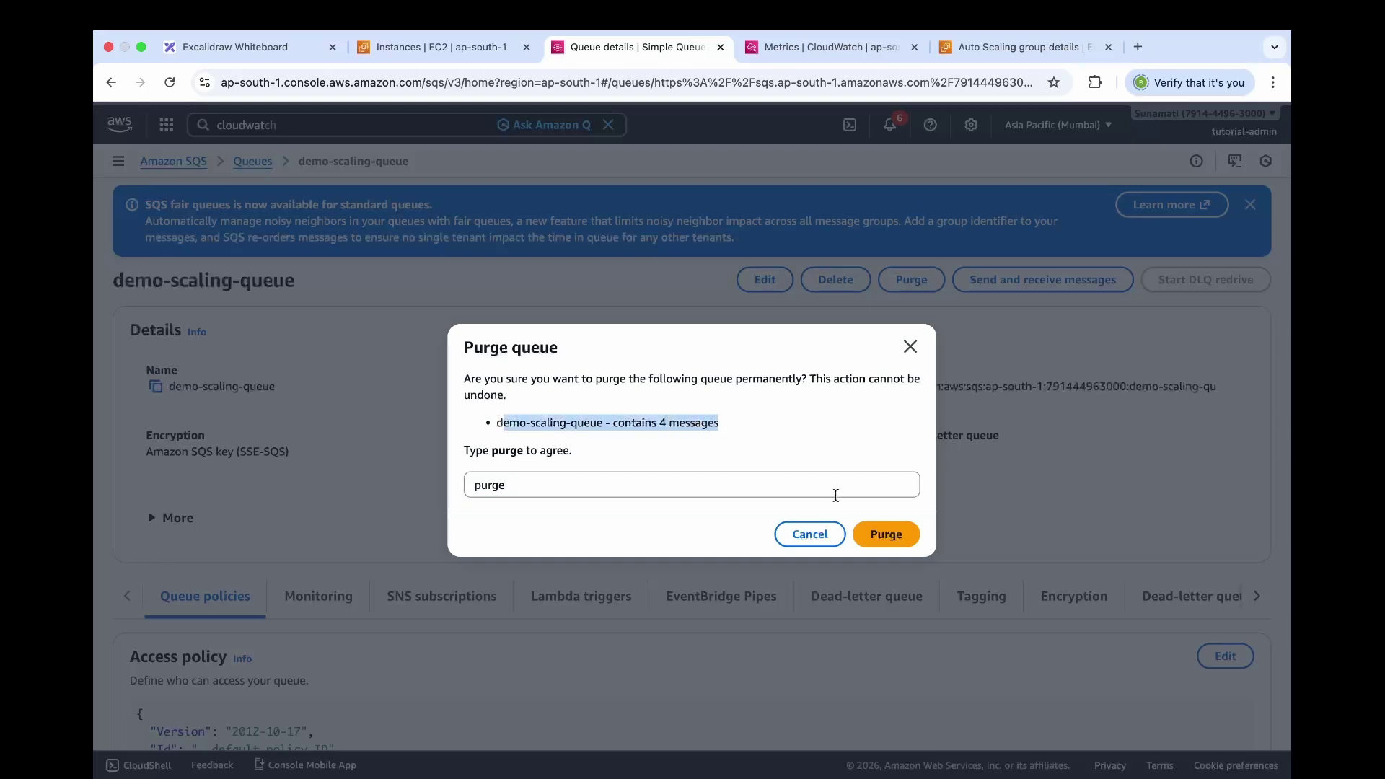
{"action": "left_click", "coordinate": [884, 534]}
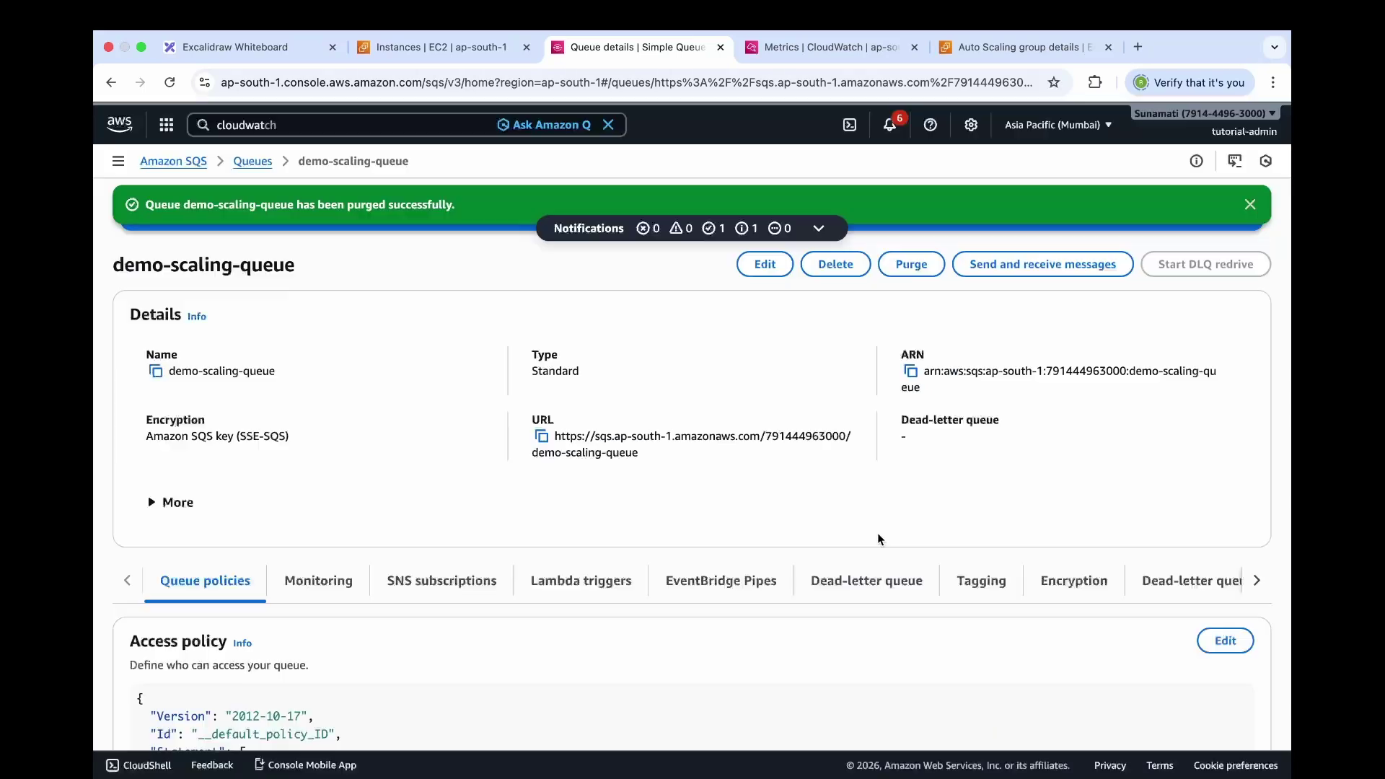
- Check the queue metric graph in CloudWatch, then refresh the asg-demo-sqs activity history and examine the newest scaling activities
{"action": "left_click", "coordinate": [804, 52]}
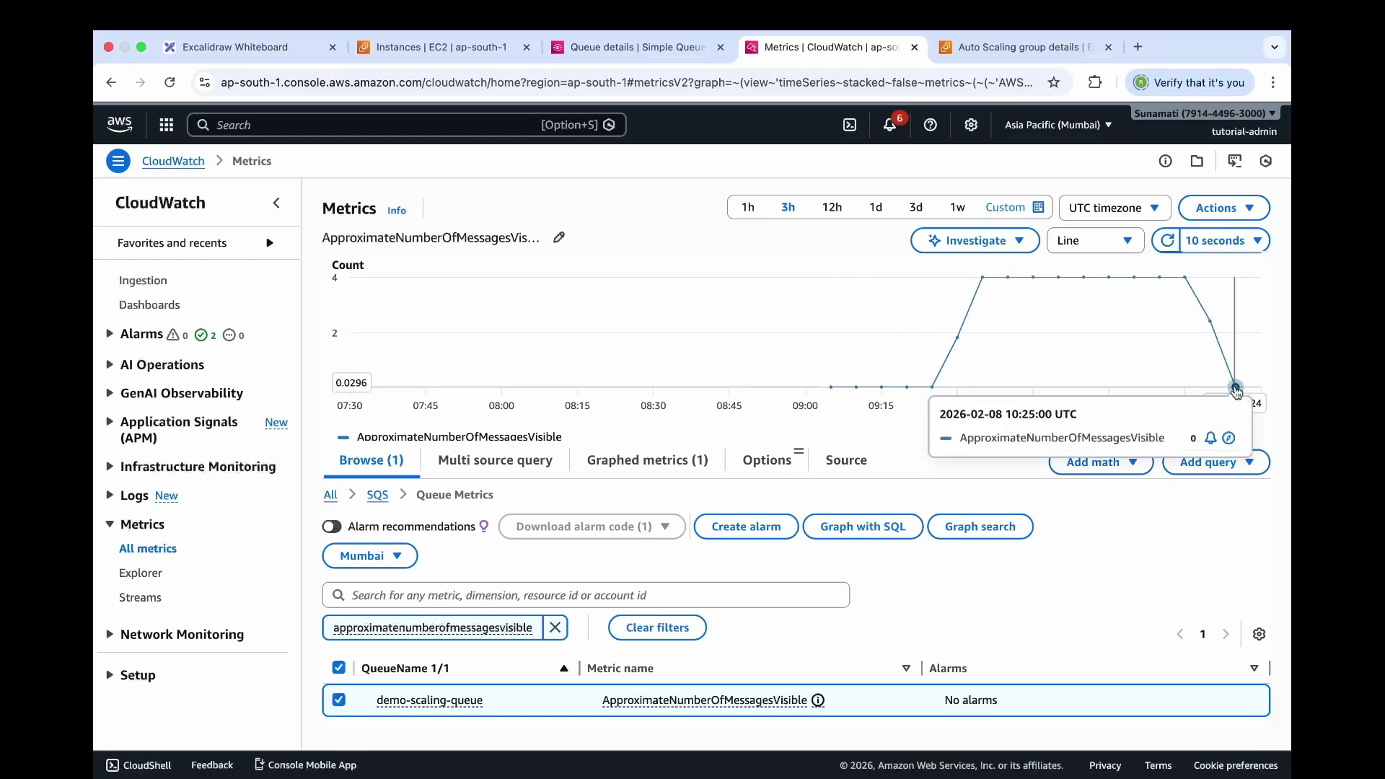
{"action": "left_click", "coordinate": [1016, 49]}
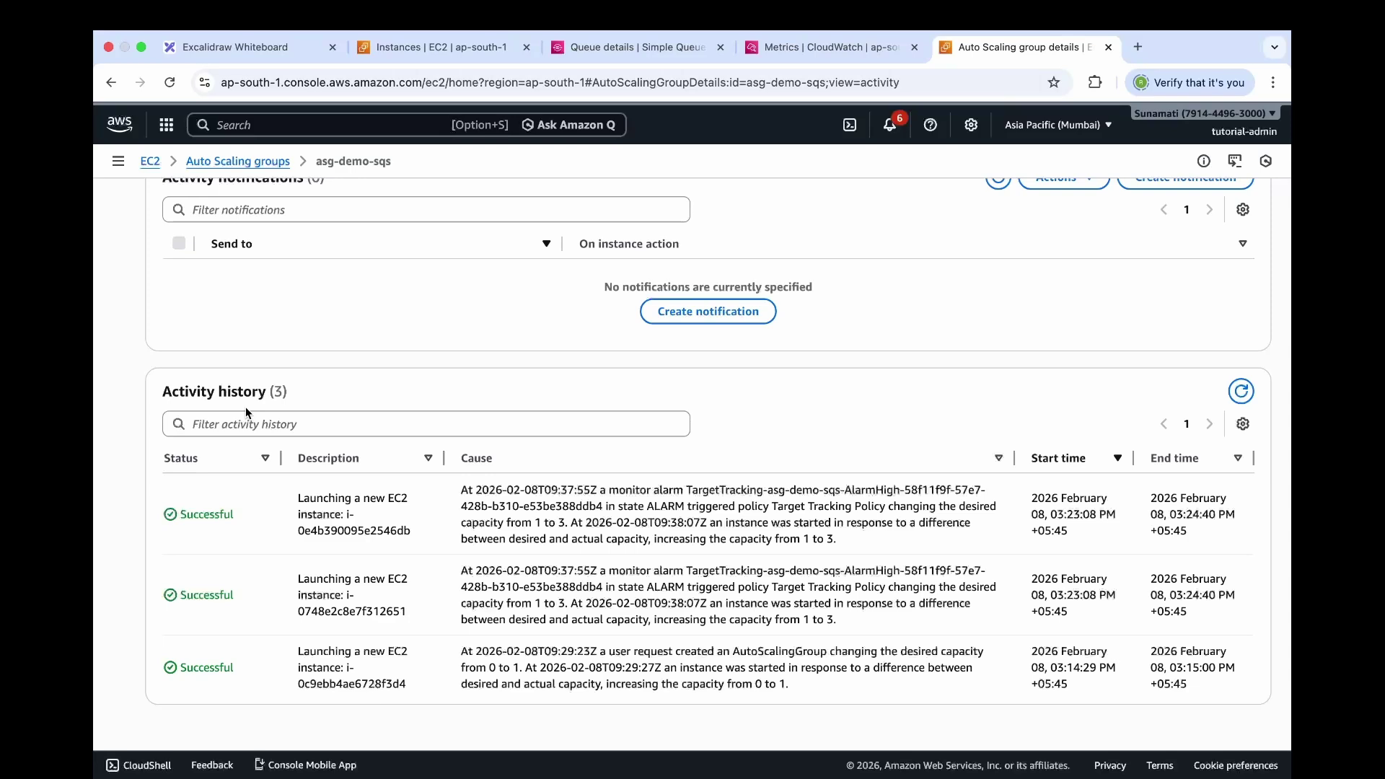
{"action": "scroll", "coordinate": [245, 406], "scroll_direction": "down", "scroll_amount": 2}
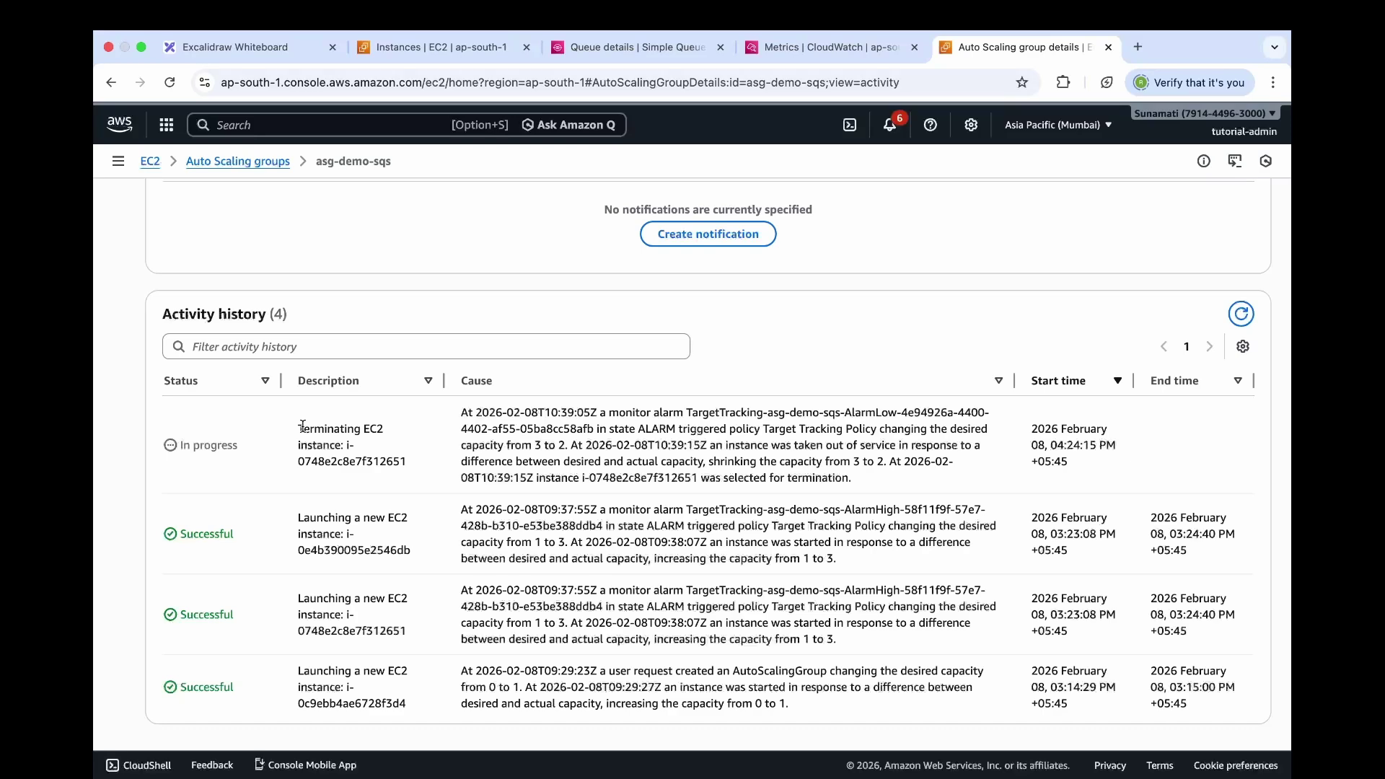
{"action": "left_click", "coordinate": [1244, 315]}
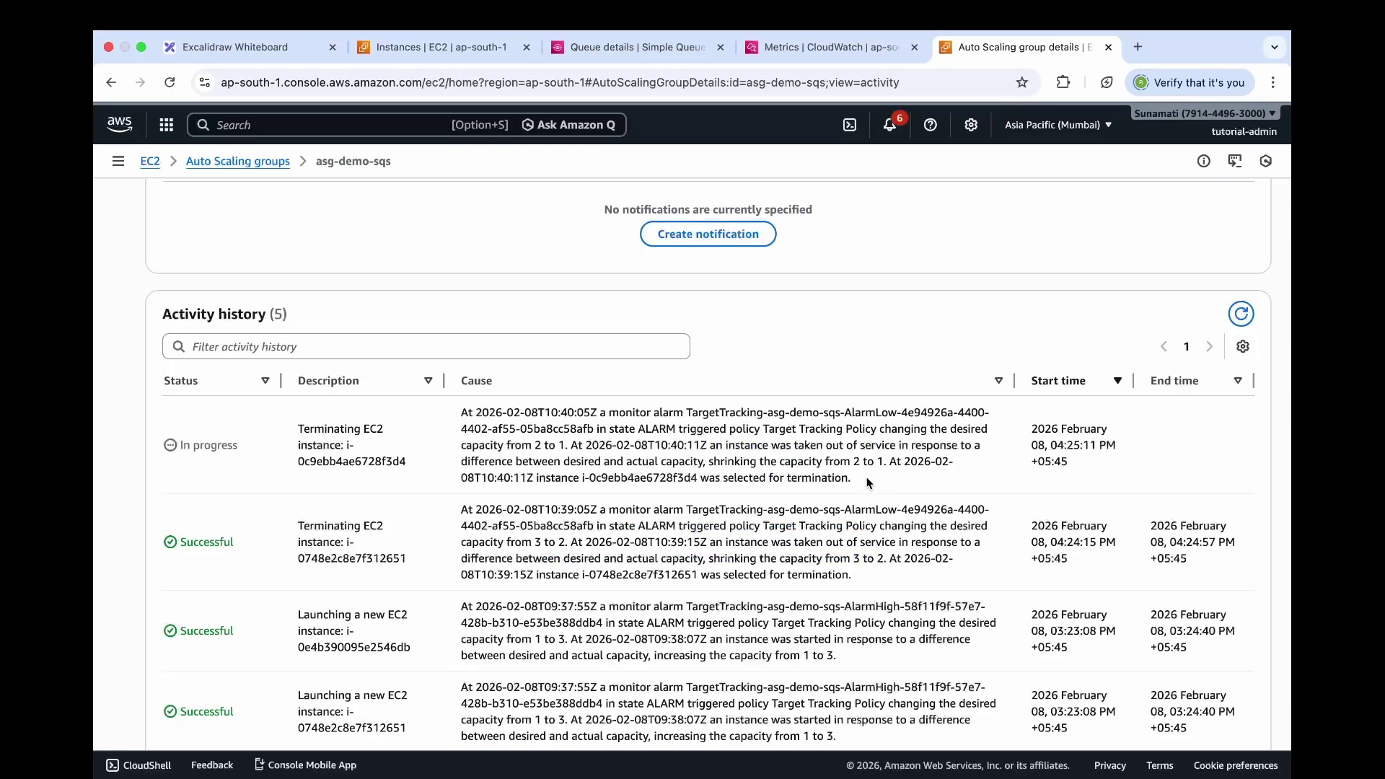
{"action": "scroll", "coordinate": [867, 477], "scroll_direction": "down", "scroll_amount": 2}
{"action": "scroll", "coordinate": [867, 478], "scroll_direction": "down", "scroll_amount": 2}
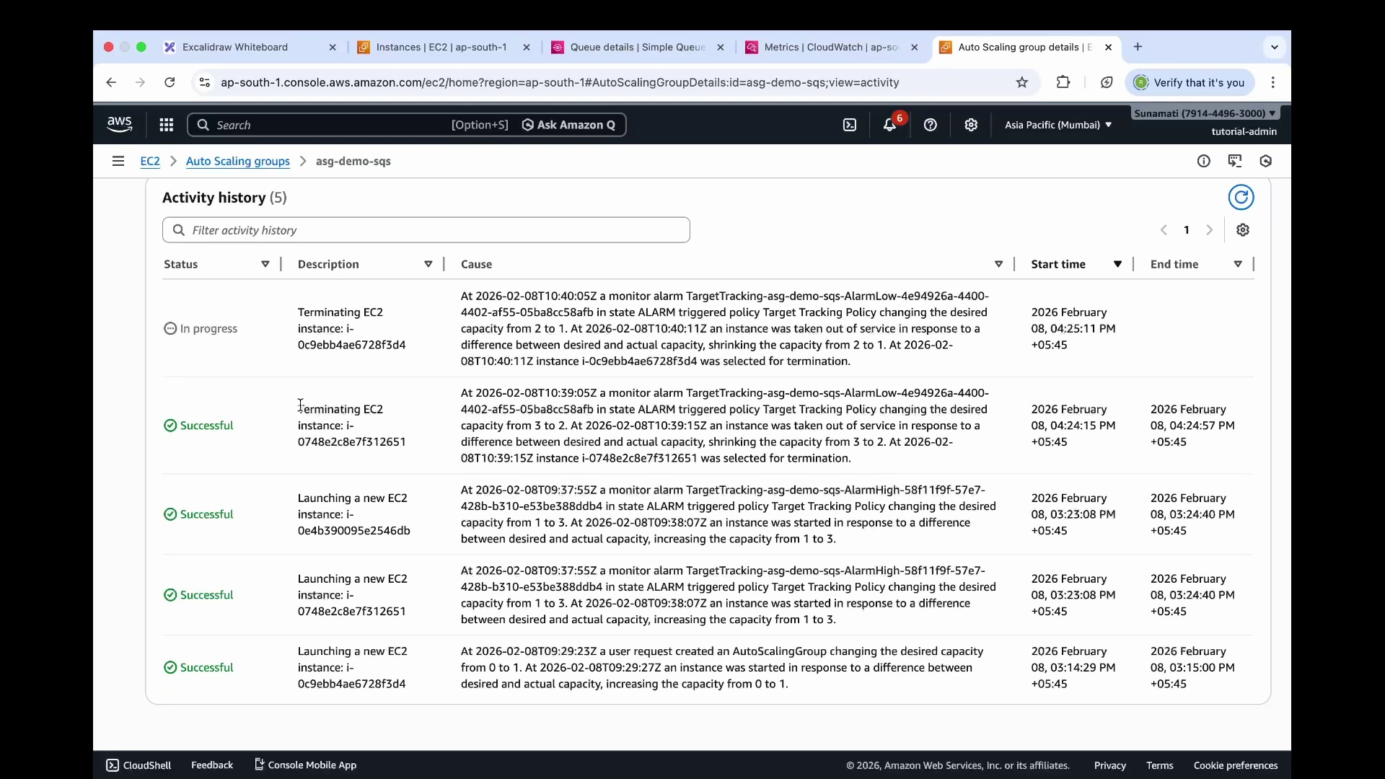
{"action": "left_click_drag", "start_coordinate": [294, 410], "coordinate": [404, 443]}
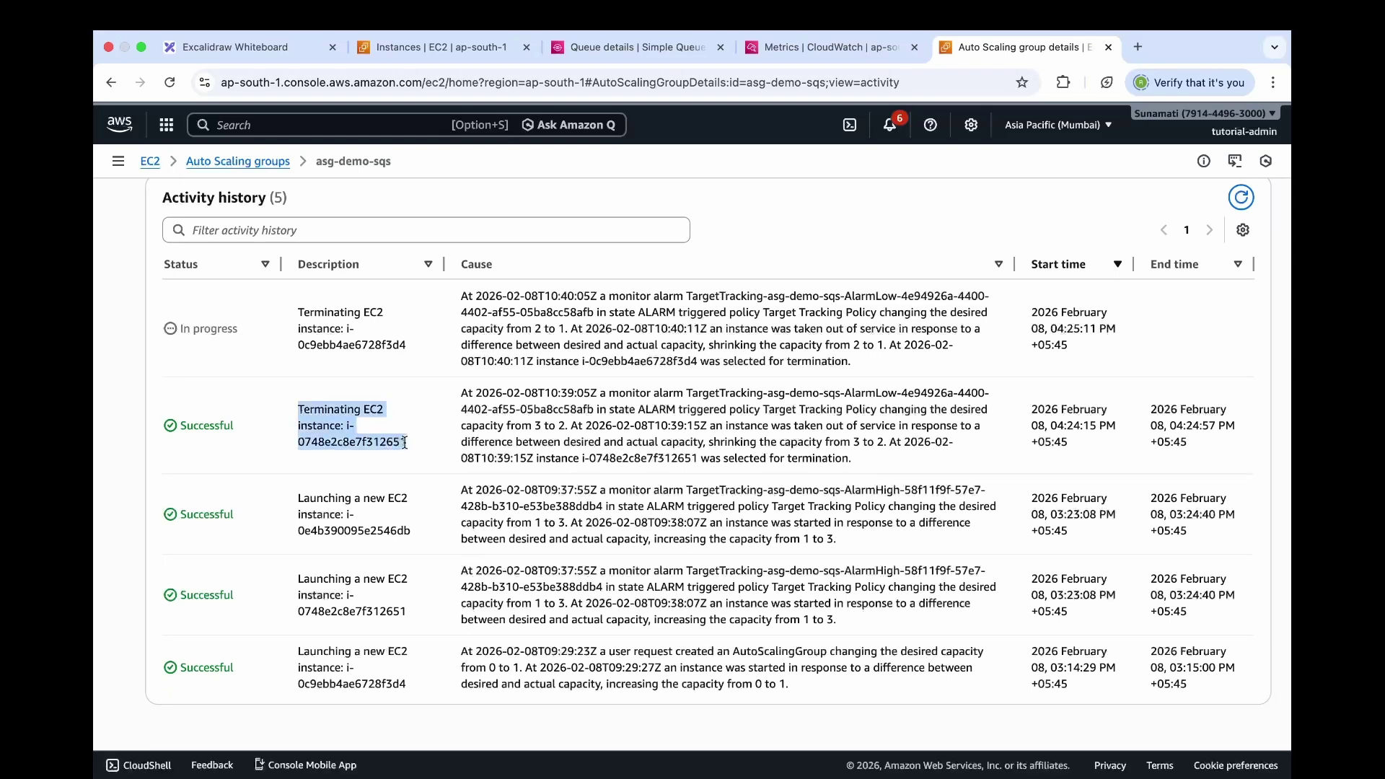
{"action": "left_click_drag", "start_coordinate": [297, 313], "coordinate": [420, 346]}
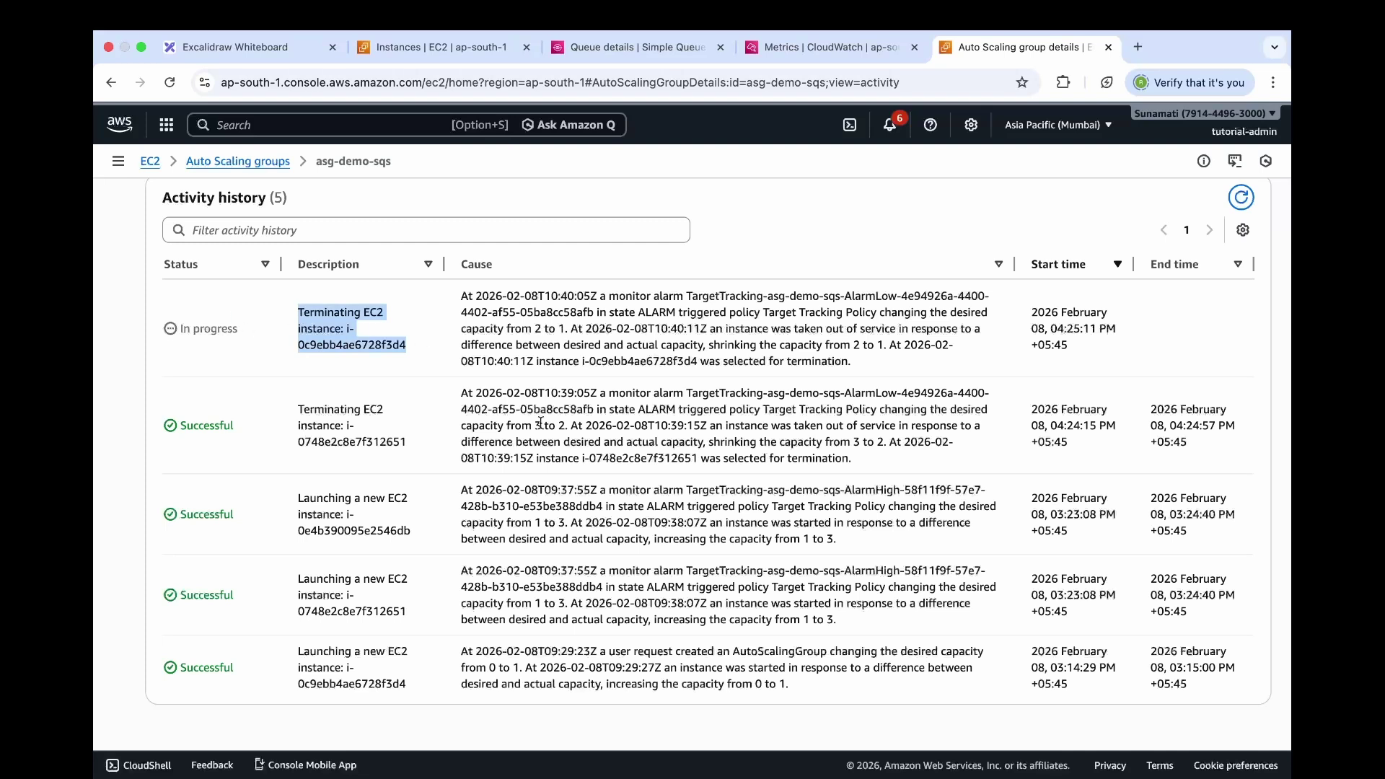
{"action": "left_click_drag", "start_coordinate": [298, 313], "coordinate": [422, 347]}
- Refresh the Auto Scaling activity history again and reload the EC2 instances list to check the instance states
{"action": "left_click", "coordinate": [1238, 206]}
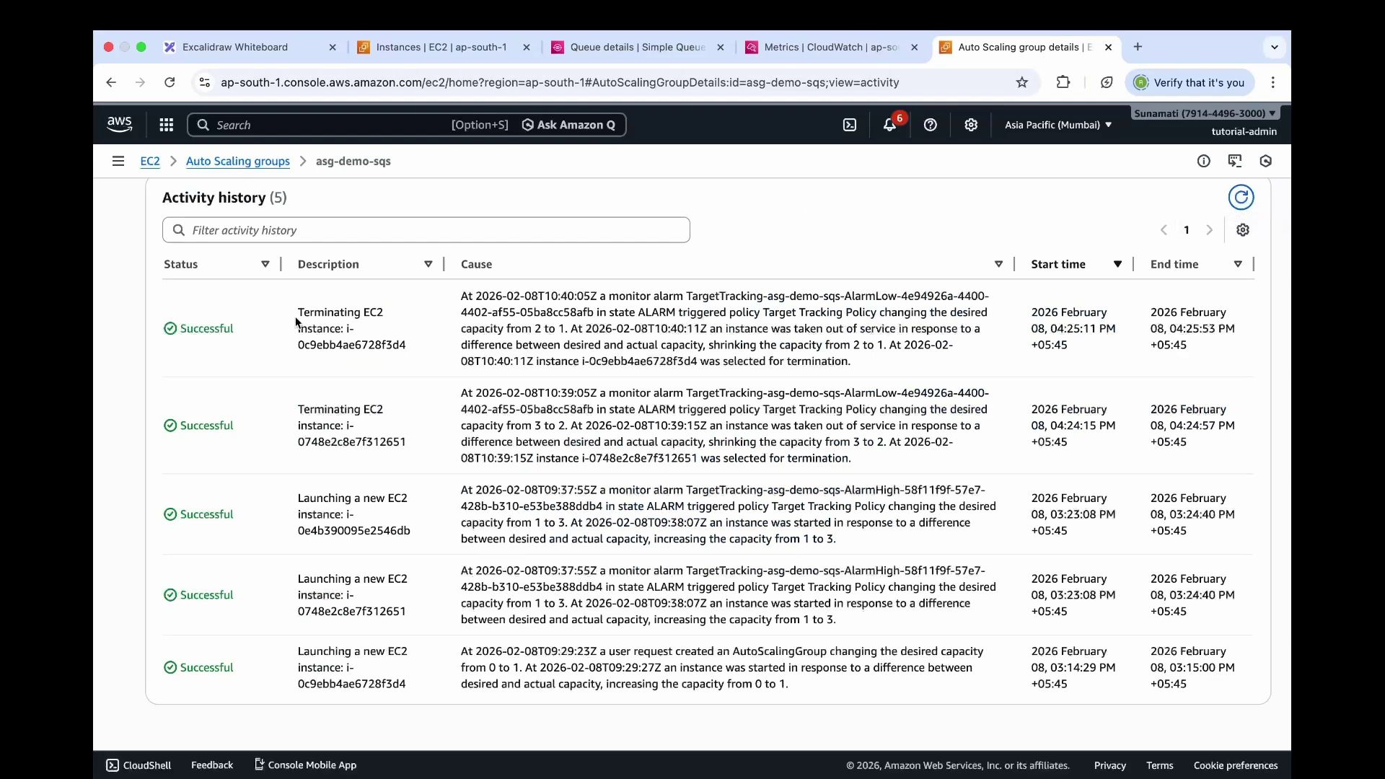
{"action": "left_click_drag", "start_coordinate": [298, 312], "coordinate": [411, 441]}
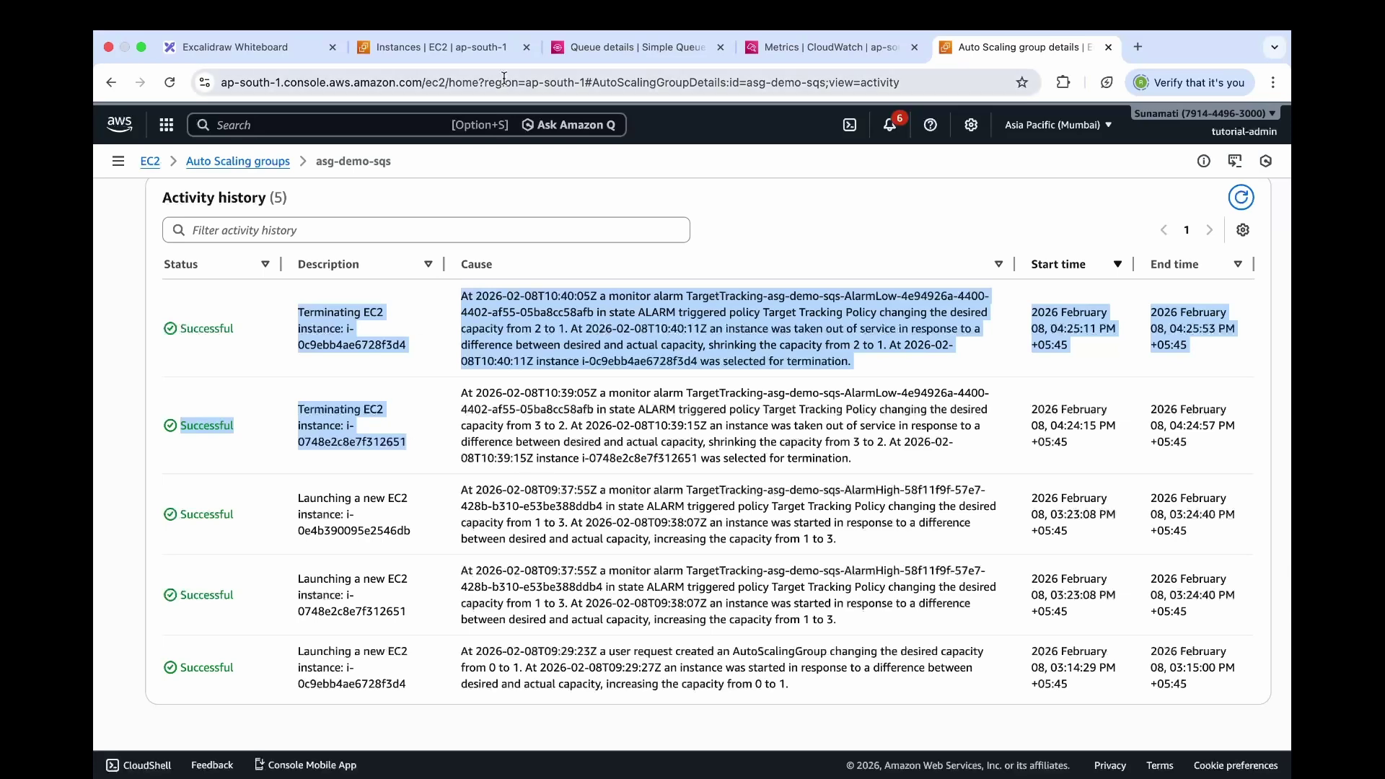
{"action": "left_click", "coordinate": [453, 53]}
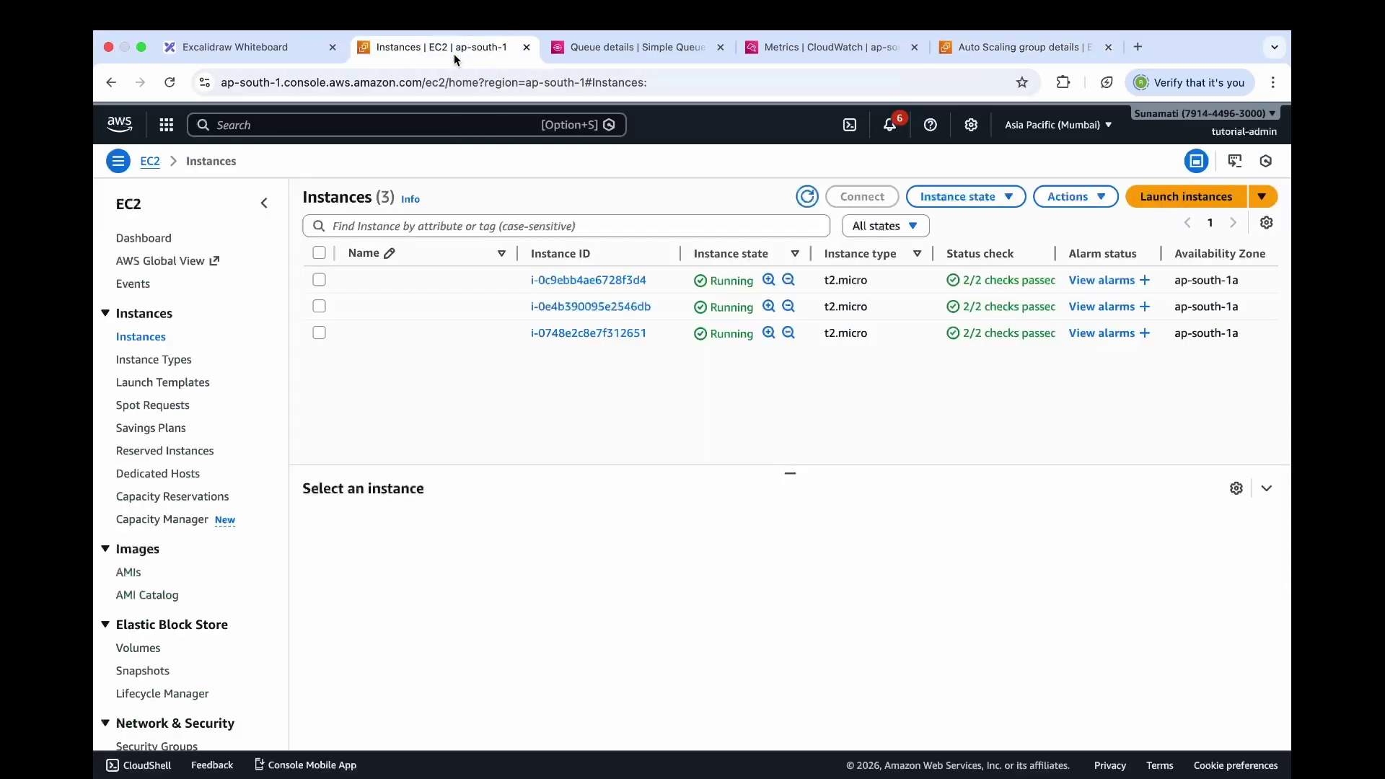
{"action": "left_click", "coordinate": [806, 199]}
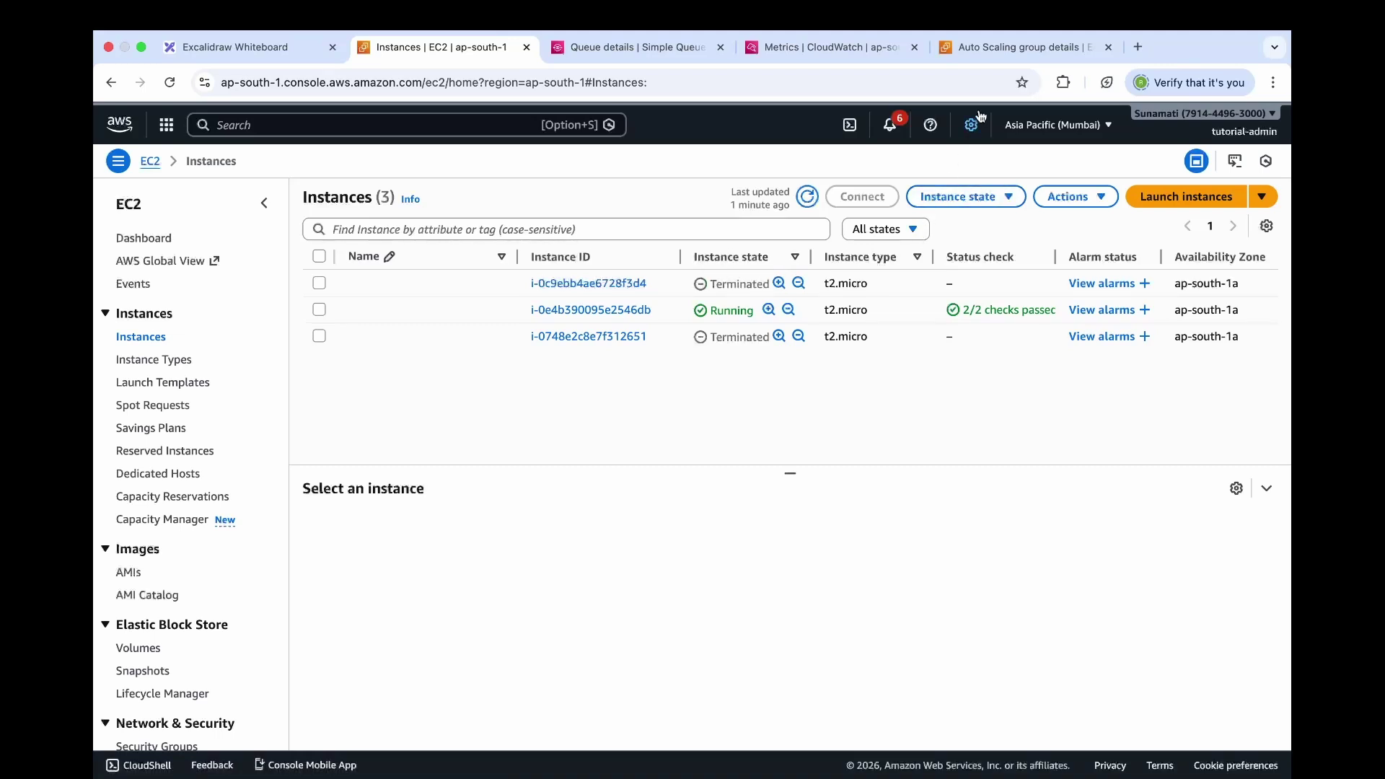
- Delete the asg-demo-sqs Auto Scaling group from the Auto Scaling groups list, confirming with the word delete
{"action": "left_click", "coordinate": [997, 59]}
{"action": "left_click", "coordinate": [819, 247]}
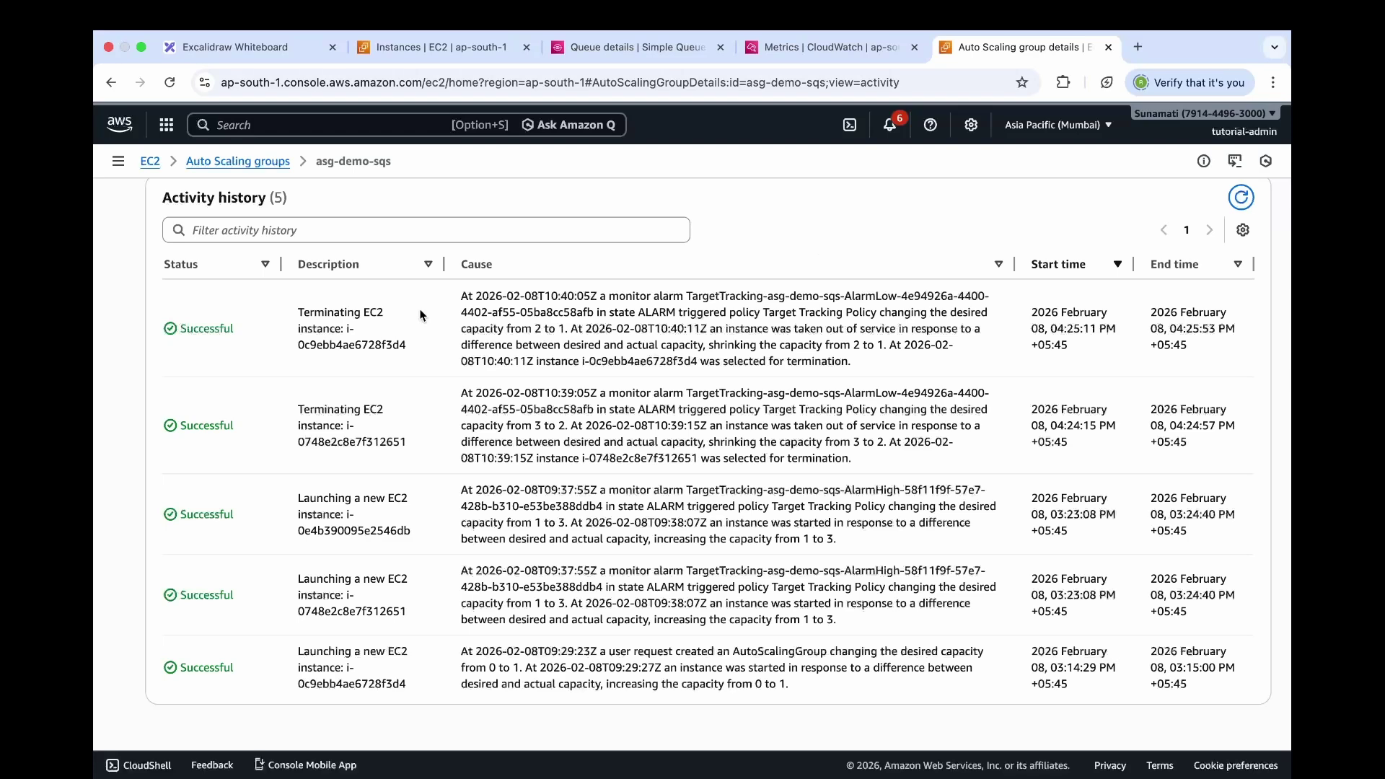
{"action": "scroll", "coordinate": [421, 315], "scroll_direction": "up", "scroll_amount": 10}
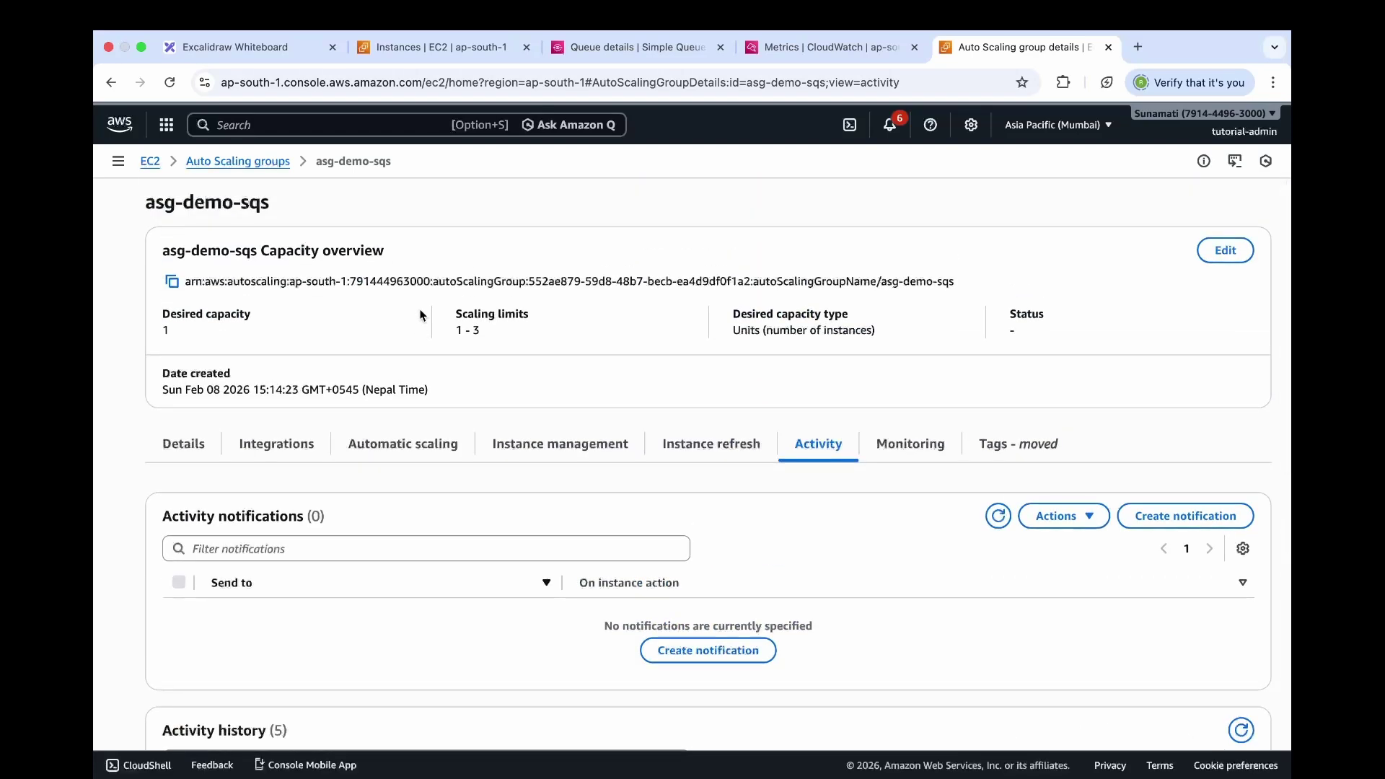
{"action": "left_click", "coordinate": [262, 162]}
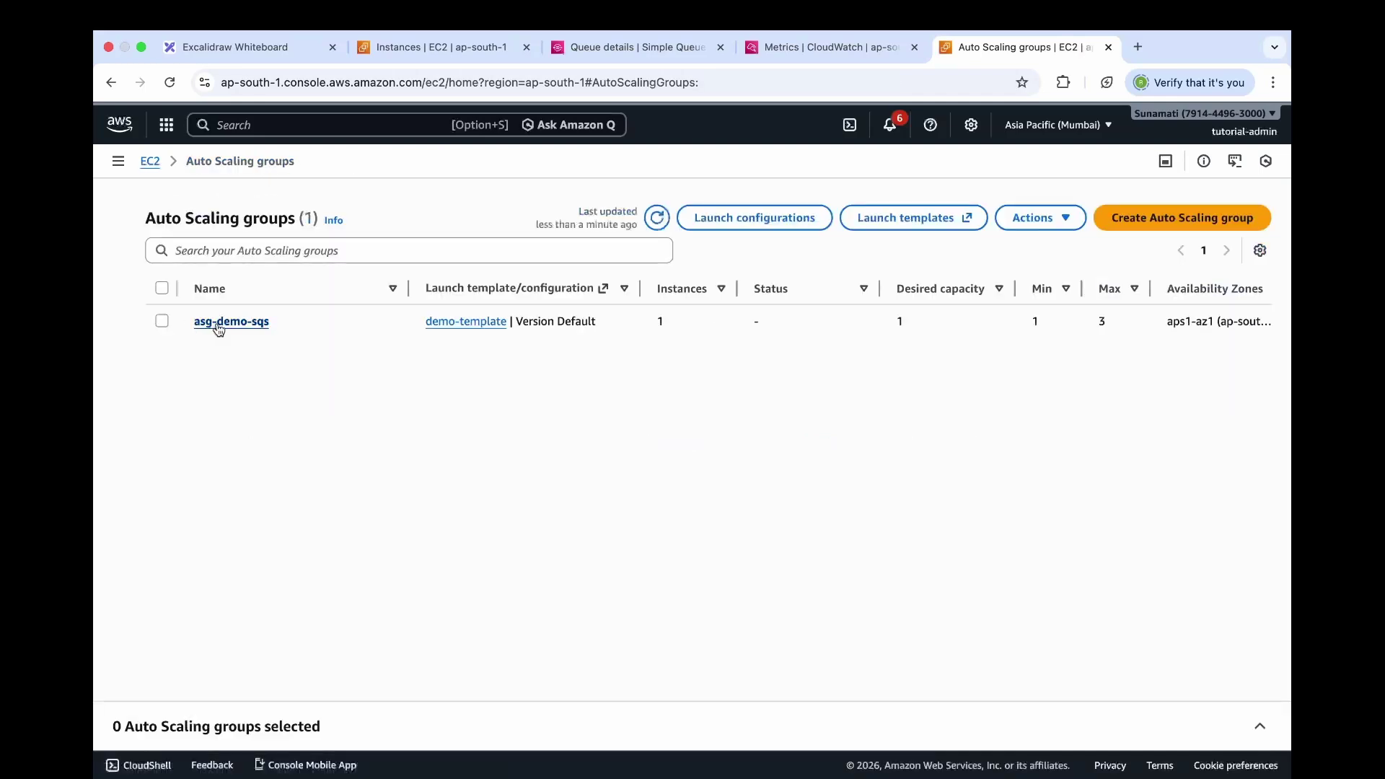
{"action": "left_click", "coordinate": [162, 322]}
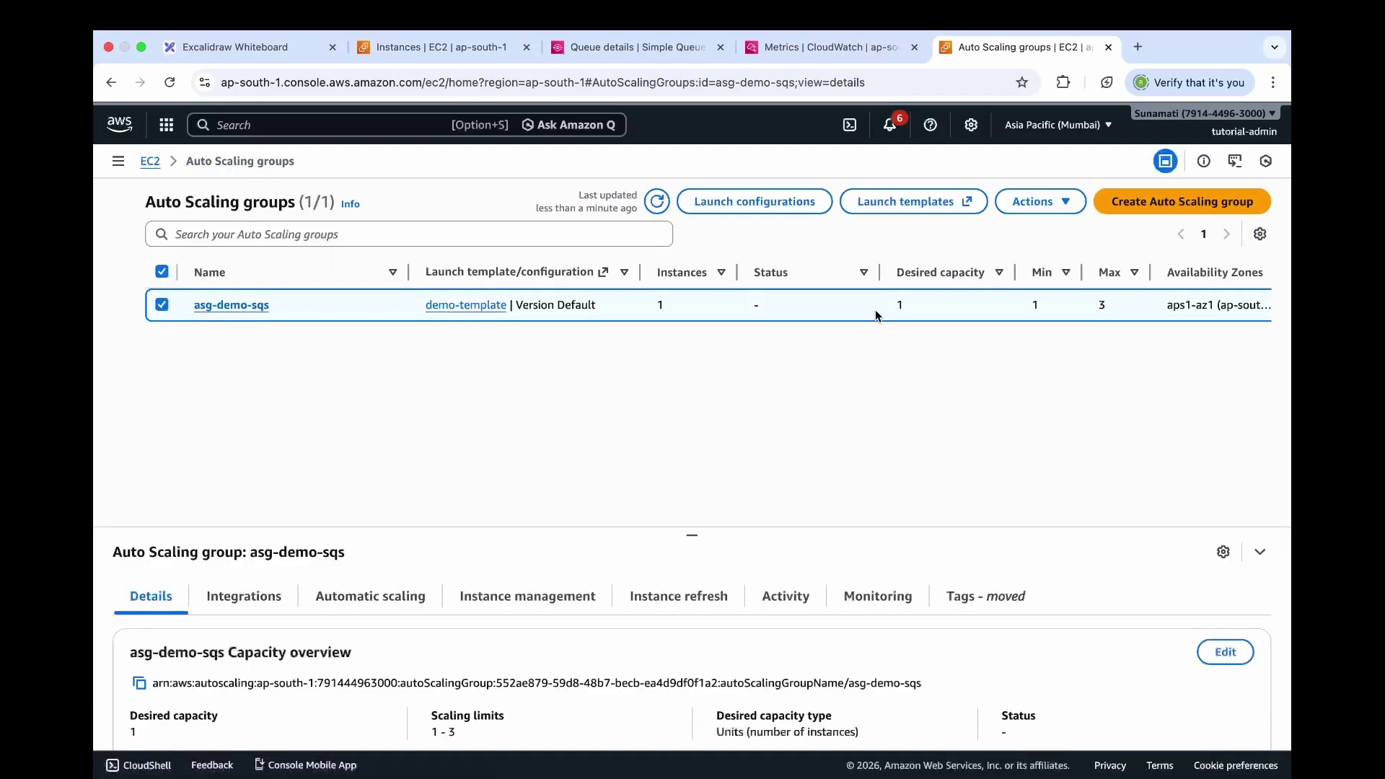
{"action": "left_click", "coordinate": [1051, 205]}
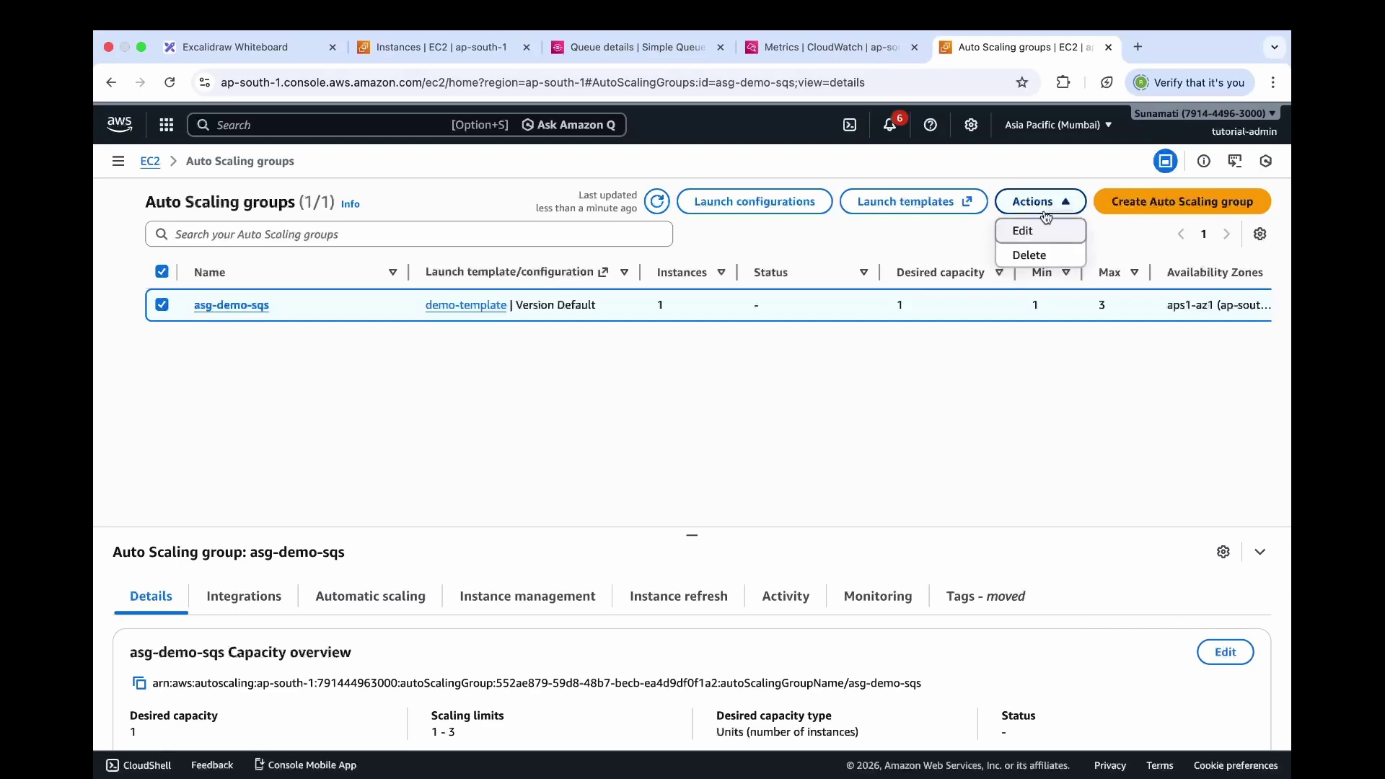
{"action": "left_click", "coordinate": [1029, 254]}
{"action": "left_click", "coordinate": [587, 506]}
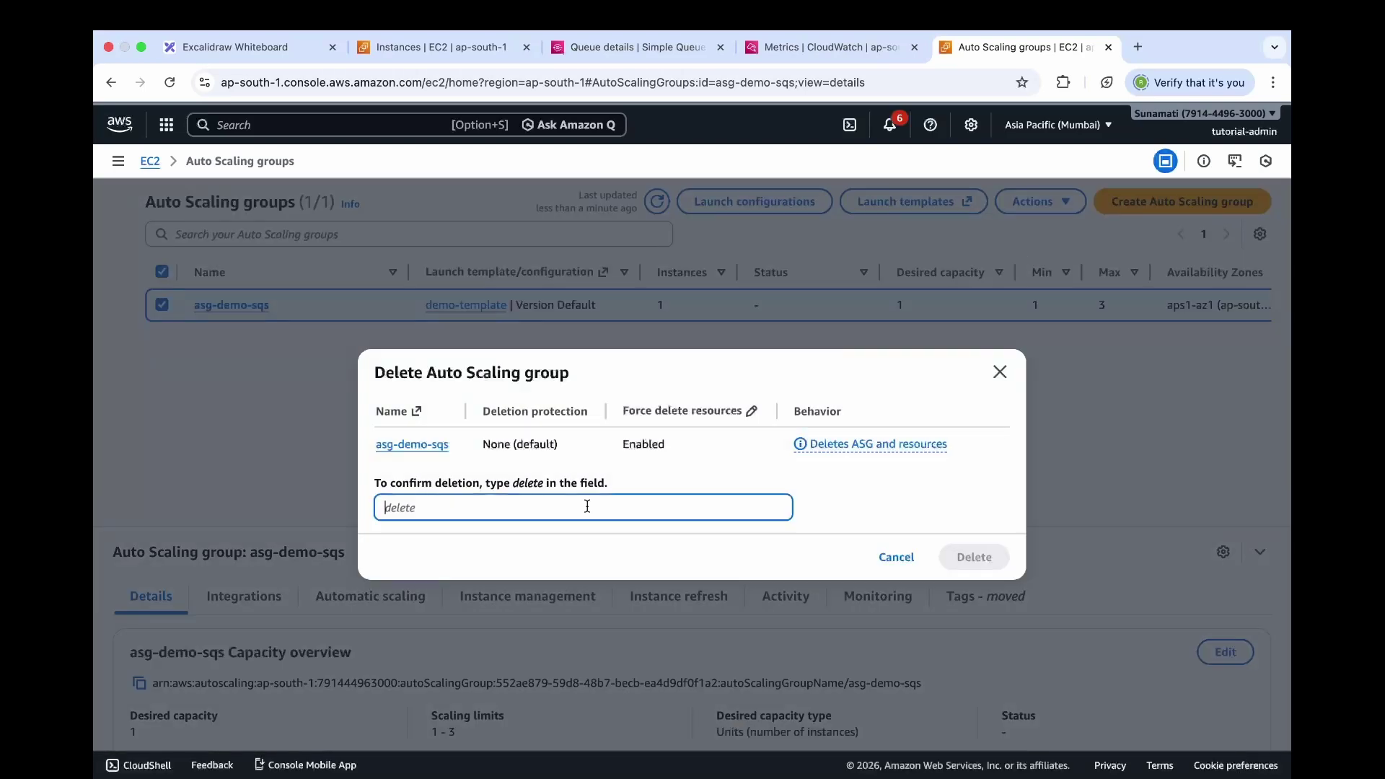
{"action": "type", "text": "delete"}
{"action": "left_click", "coordinate": [1002, 555]}
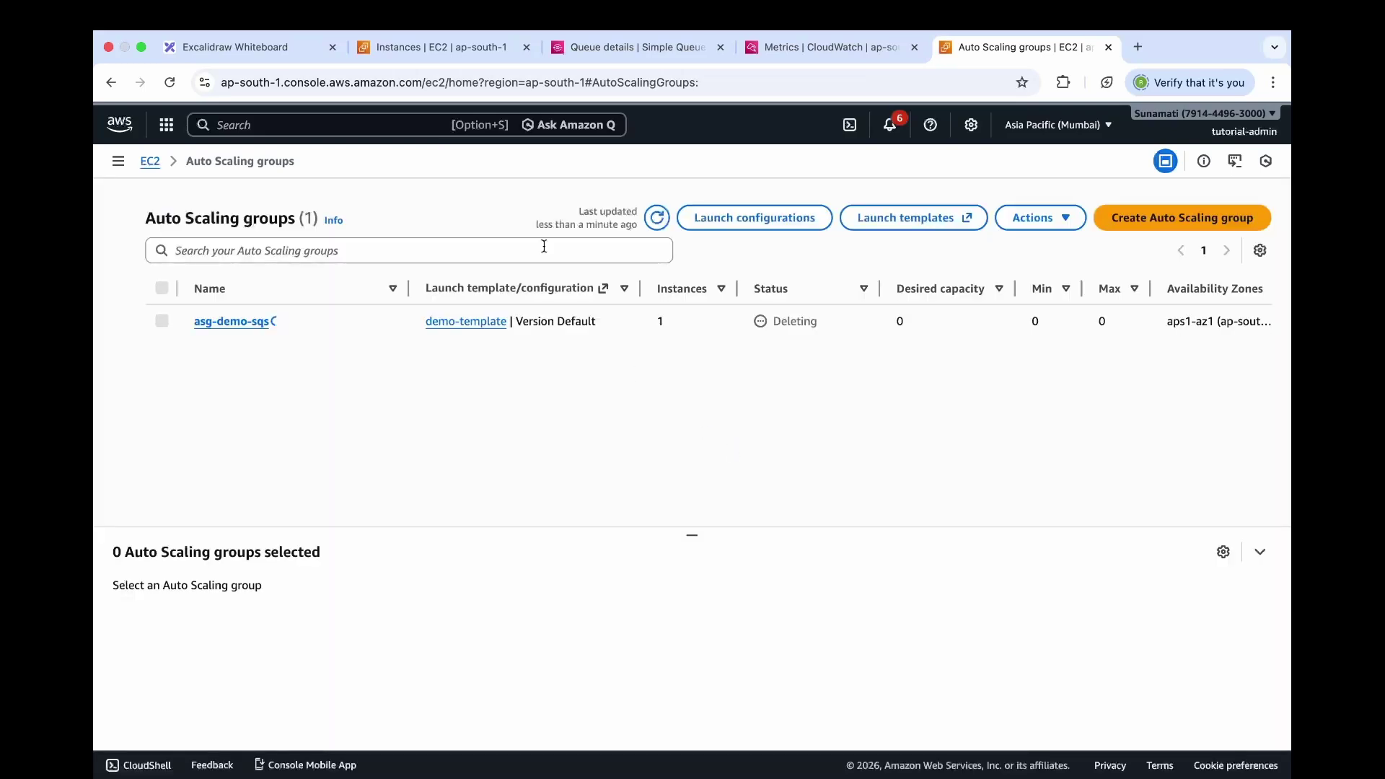
- Refresh the EC2 instances list, widen the Instance state column and check the state of the last remaining instance
{"action": "left_click", "coordinate": [452, 51]}
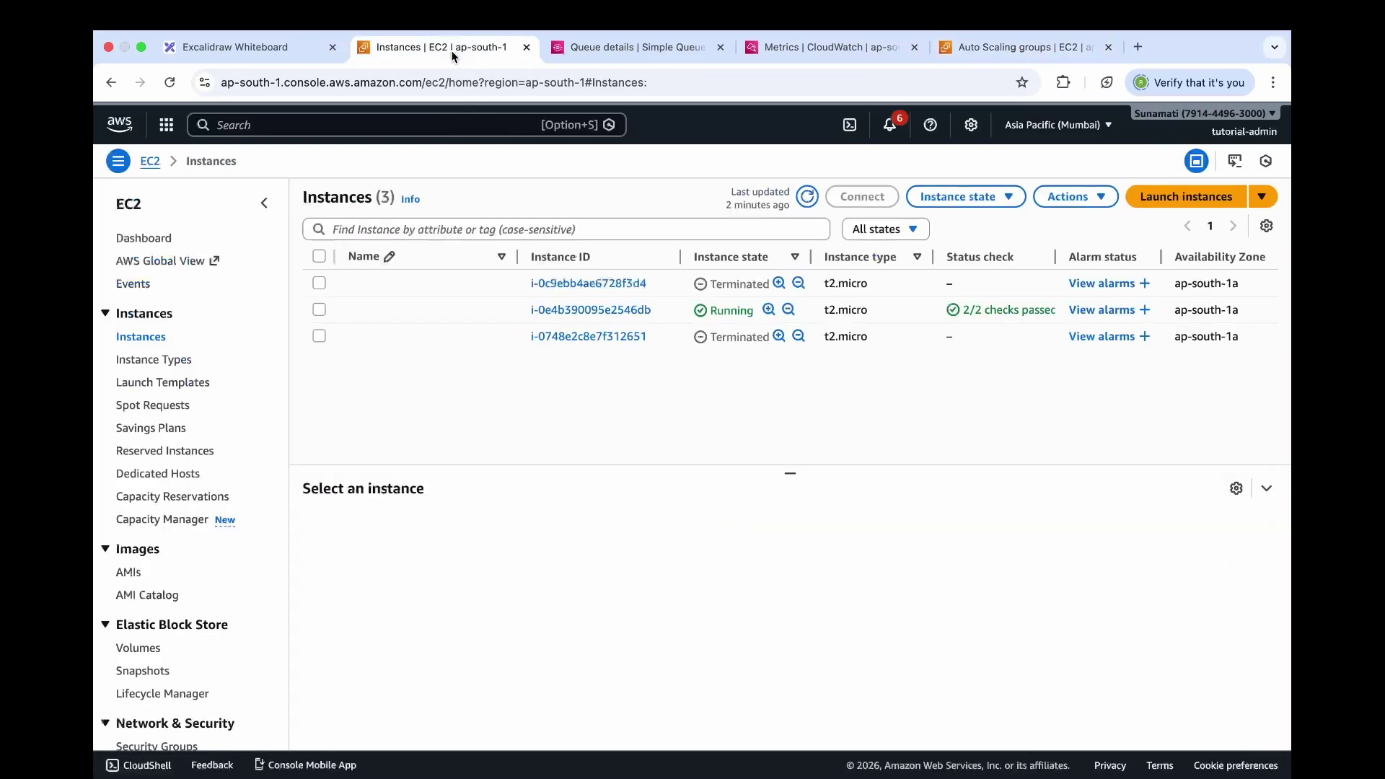
{"action": "left_click", "coordinate": [807, 196]}
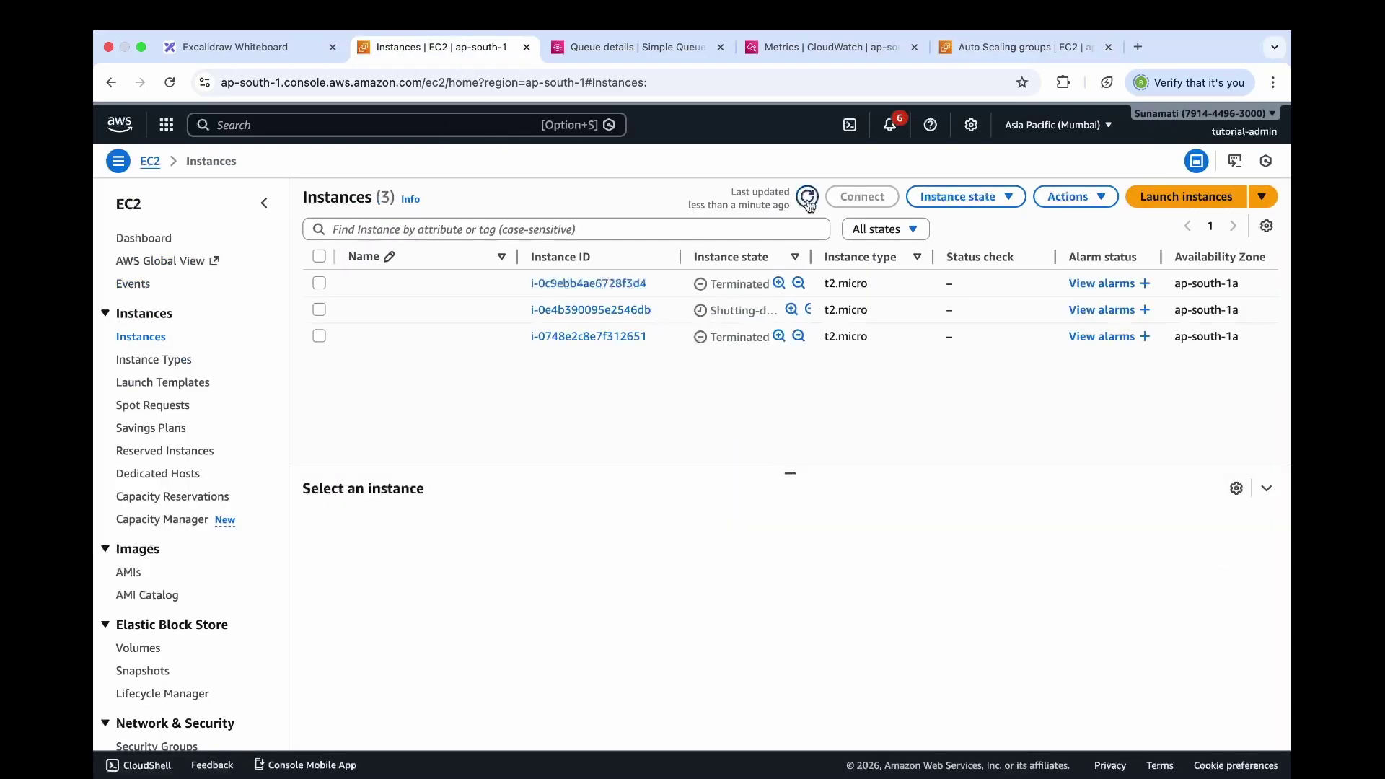
{"action": "left_click_drag", "start_coordinate": [811, 256], "coordinate": [907, 257]}
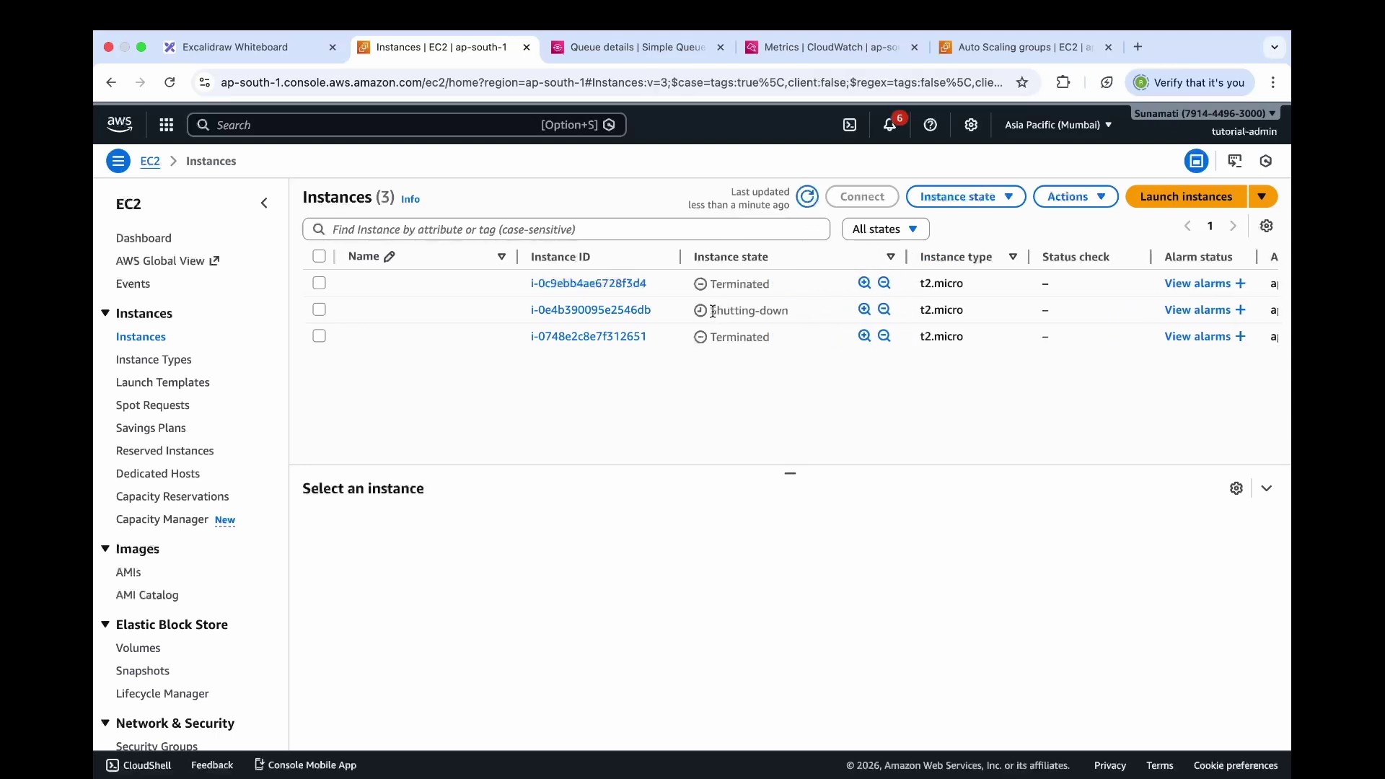
{"action": "left_click_drag", "start_coordinate": [711, 311], "coordinate": [794, 315]}
{"action": "left_click", "coordinate": [795, 314]}
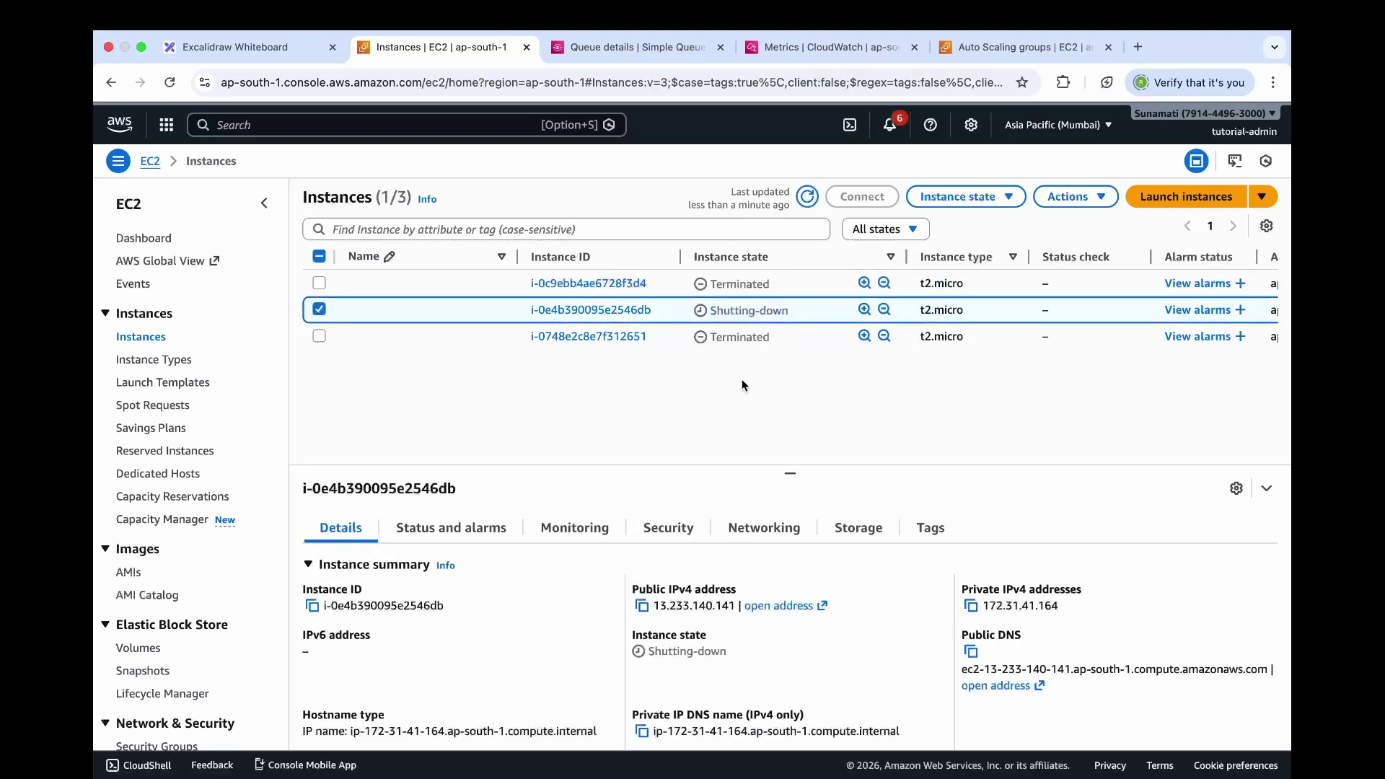